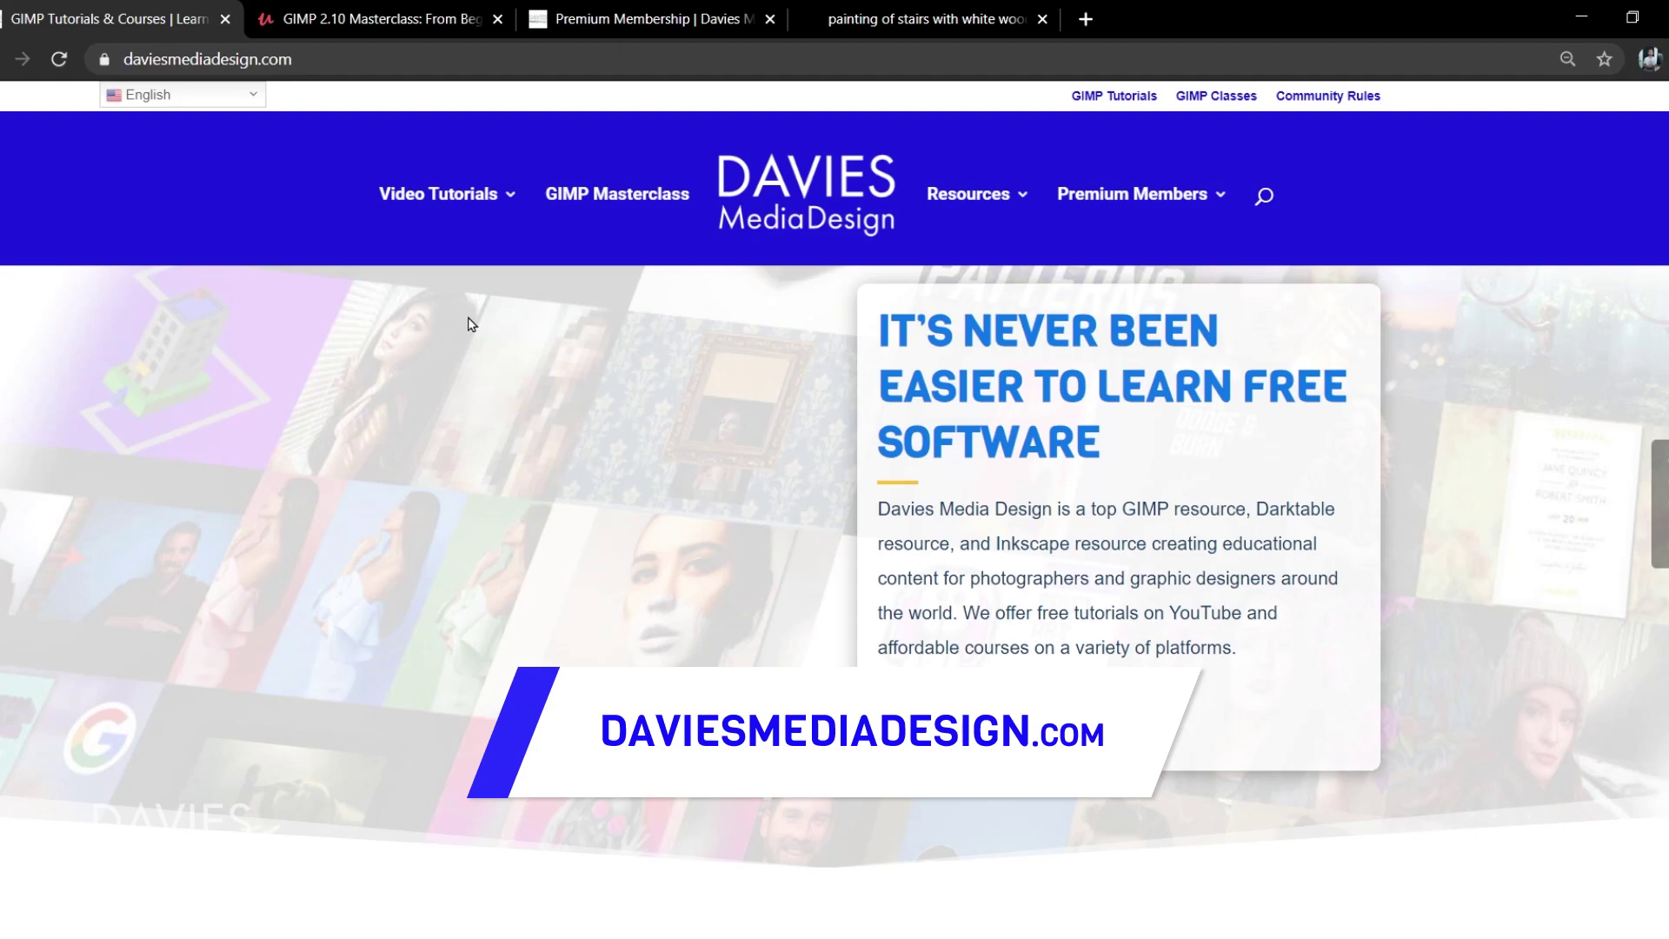
# - Scroll through the Davies Media Design homepage, then switch to the Udemy GIMP Masterclass tab
pyautogui.scroll(-10, 455, 504)
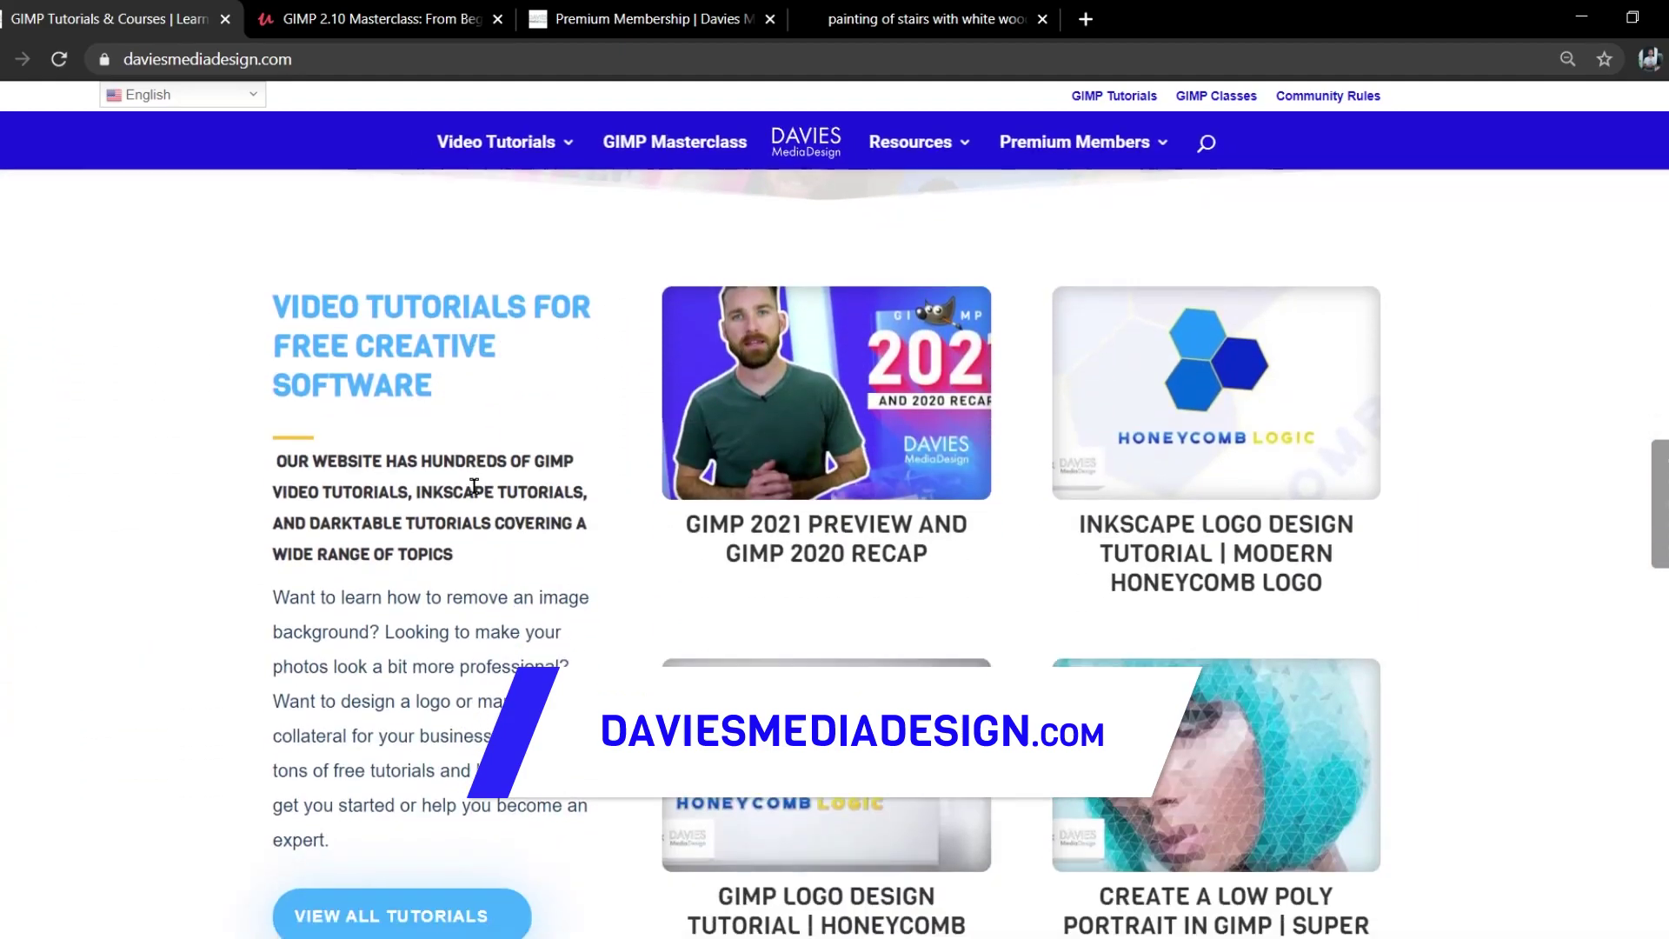
pyautogui.scroll(-10, 487, 489)
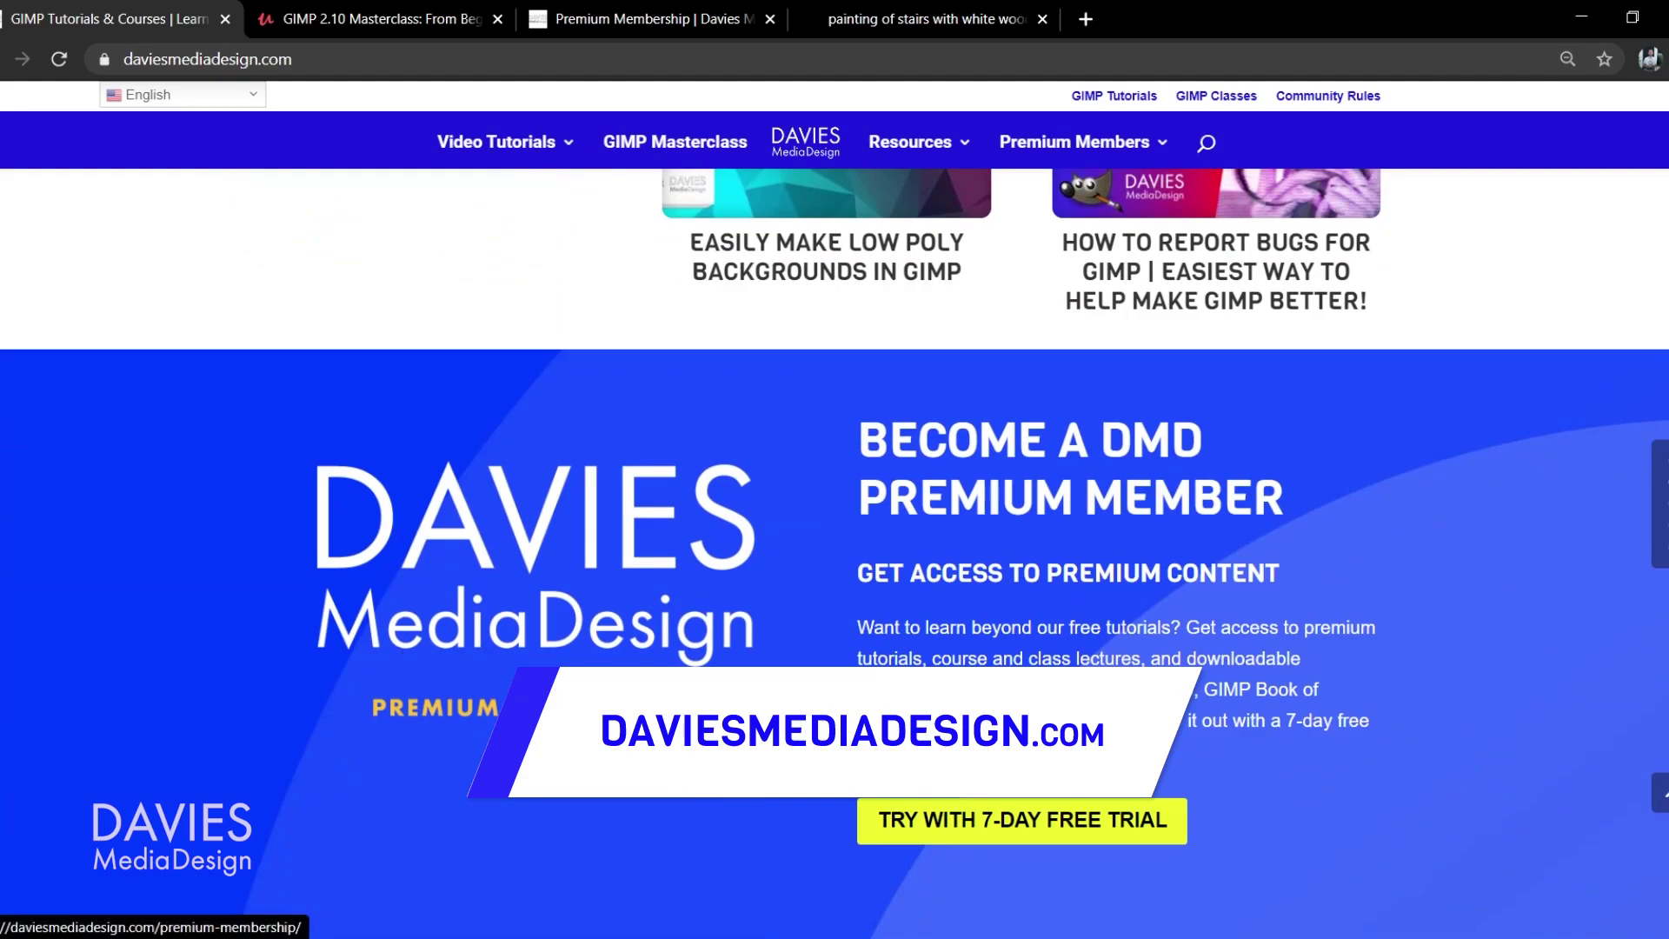
pyautogui.scroll(-8, 826, 521)
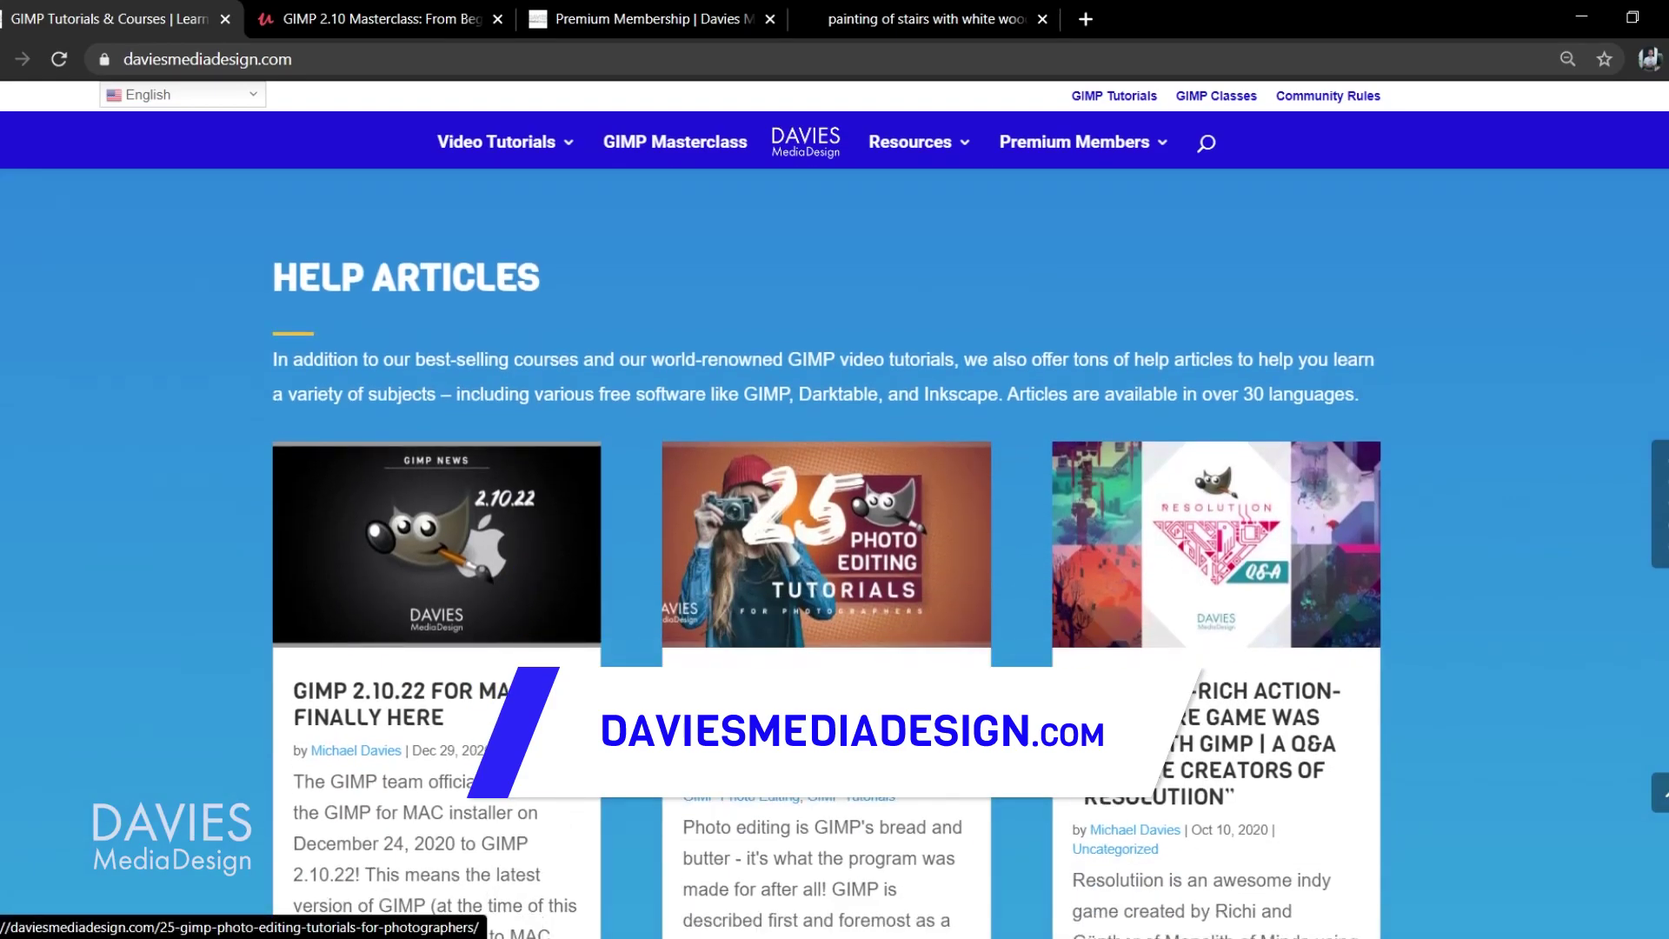
pyautogui.scroll(-15, 826, 522)
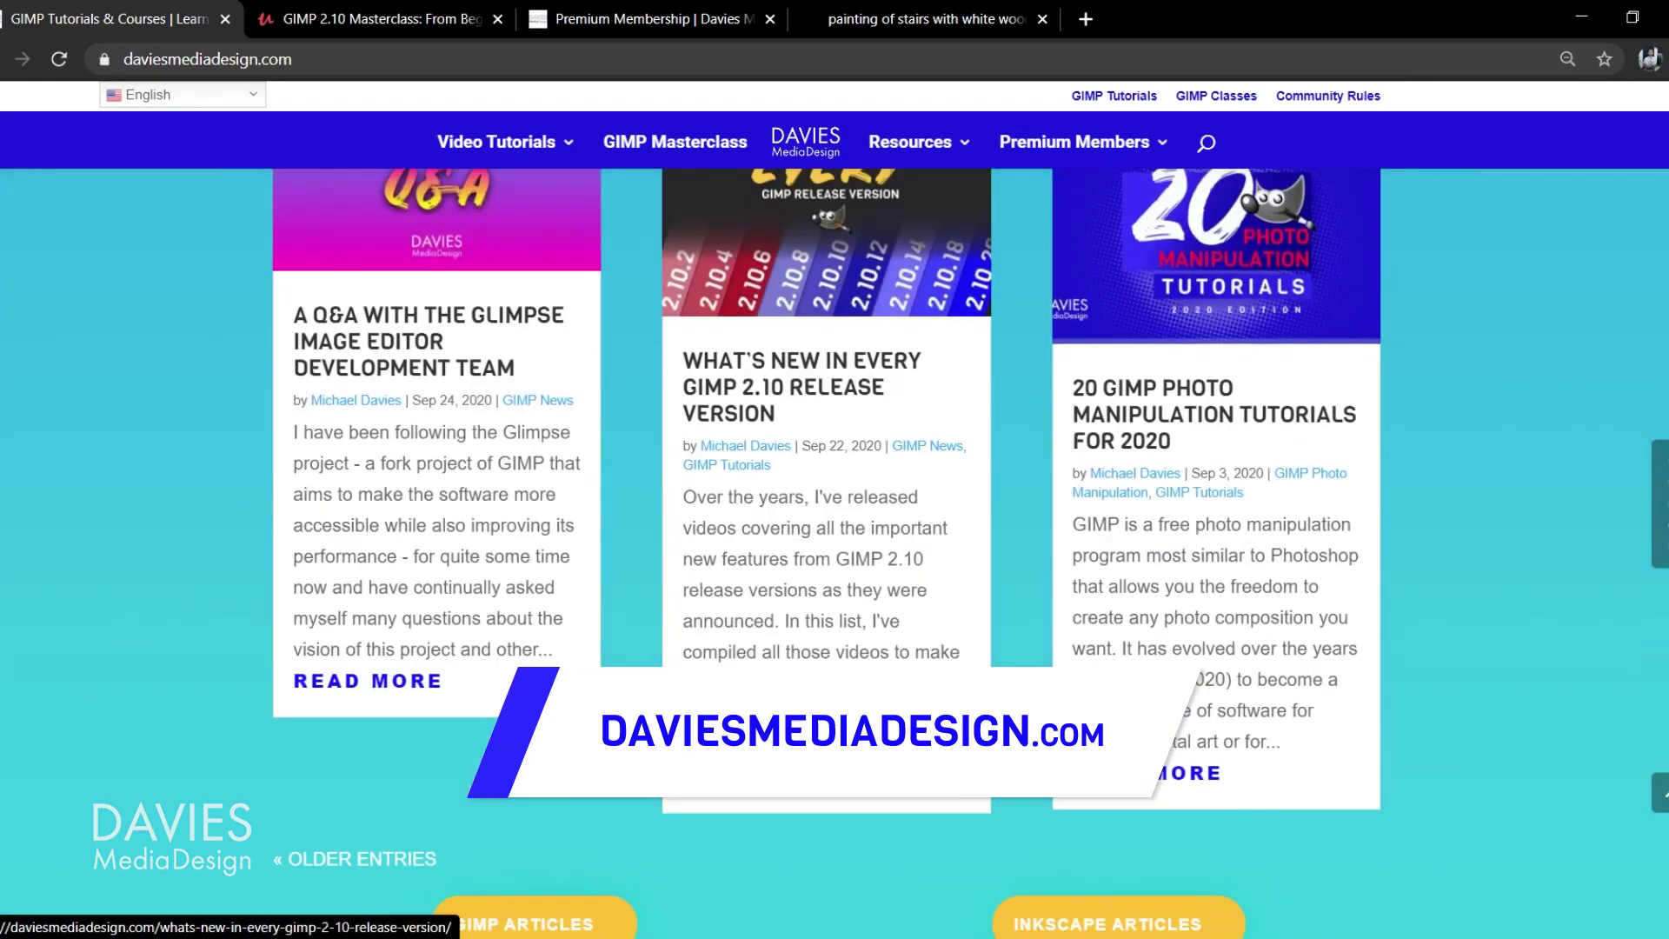
pyautogui.hotkey('ctrl', 'Tab')
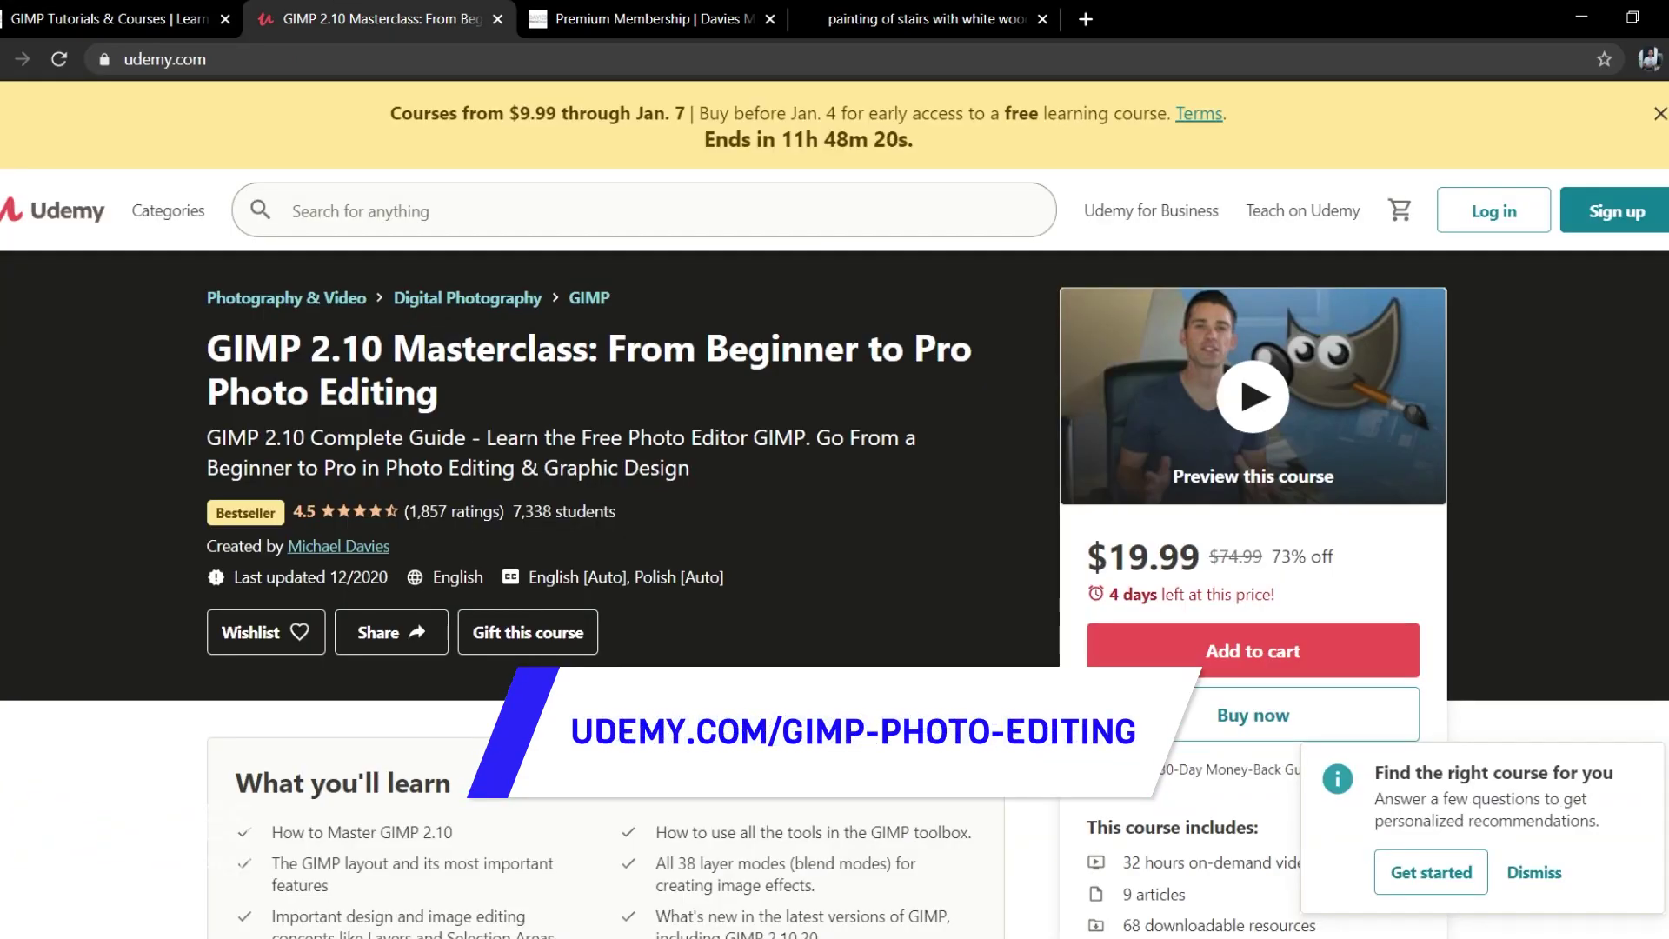
# - Switch to the Davies Media Design Premium Membership tab
pyautogui.hotkey('ctrl', 'Tab')
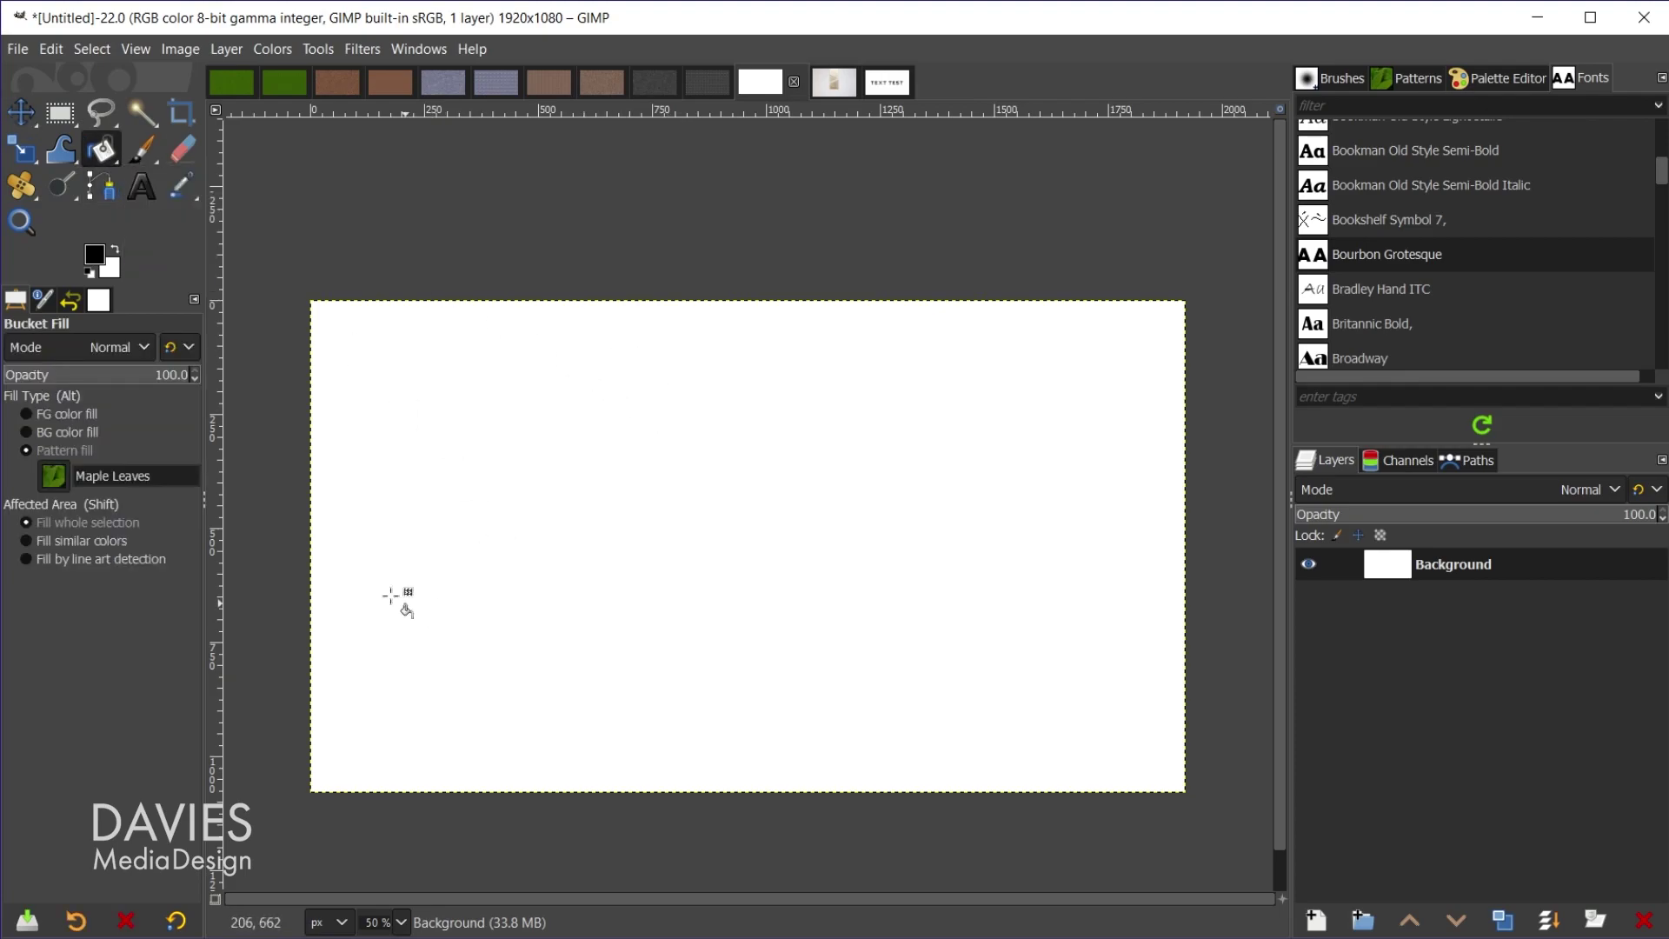
pyautogui.click(52, 484)
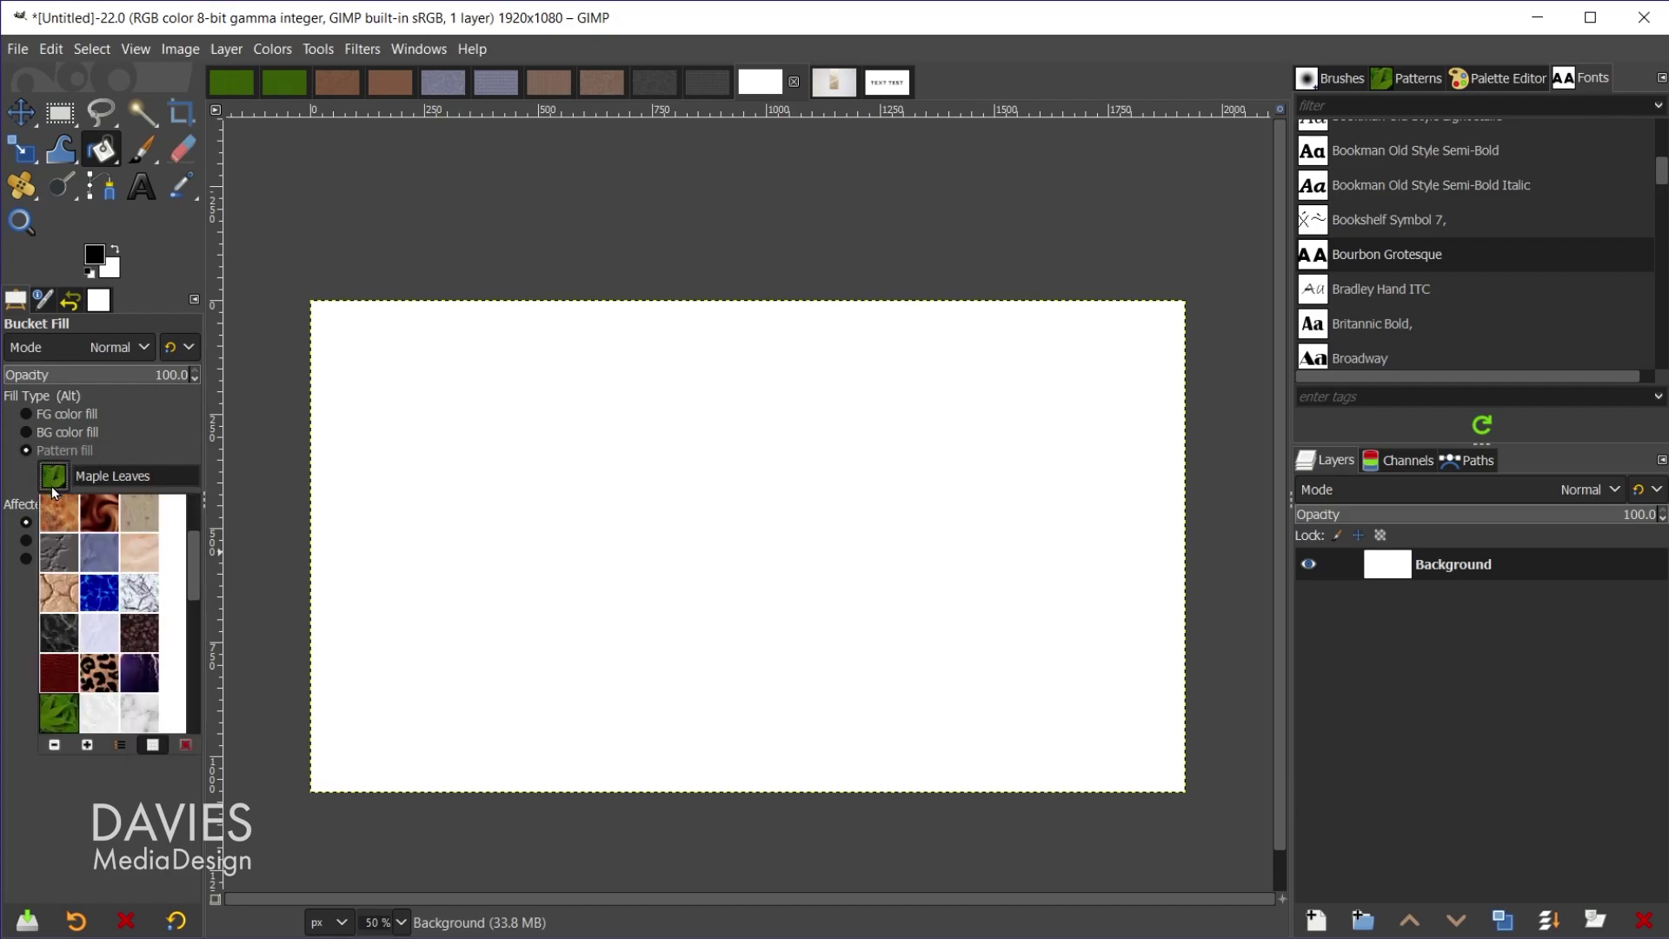
pyautogui.click(56, 744)
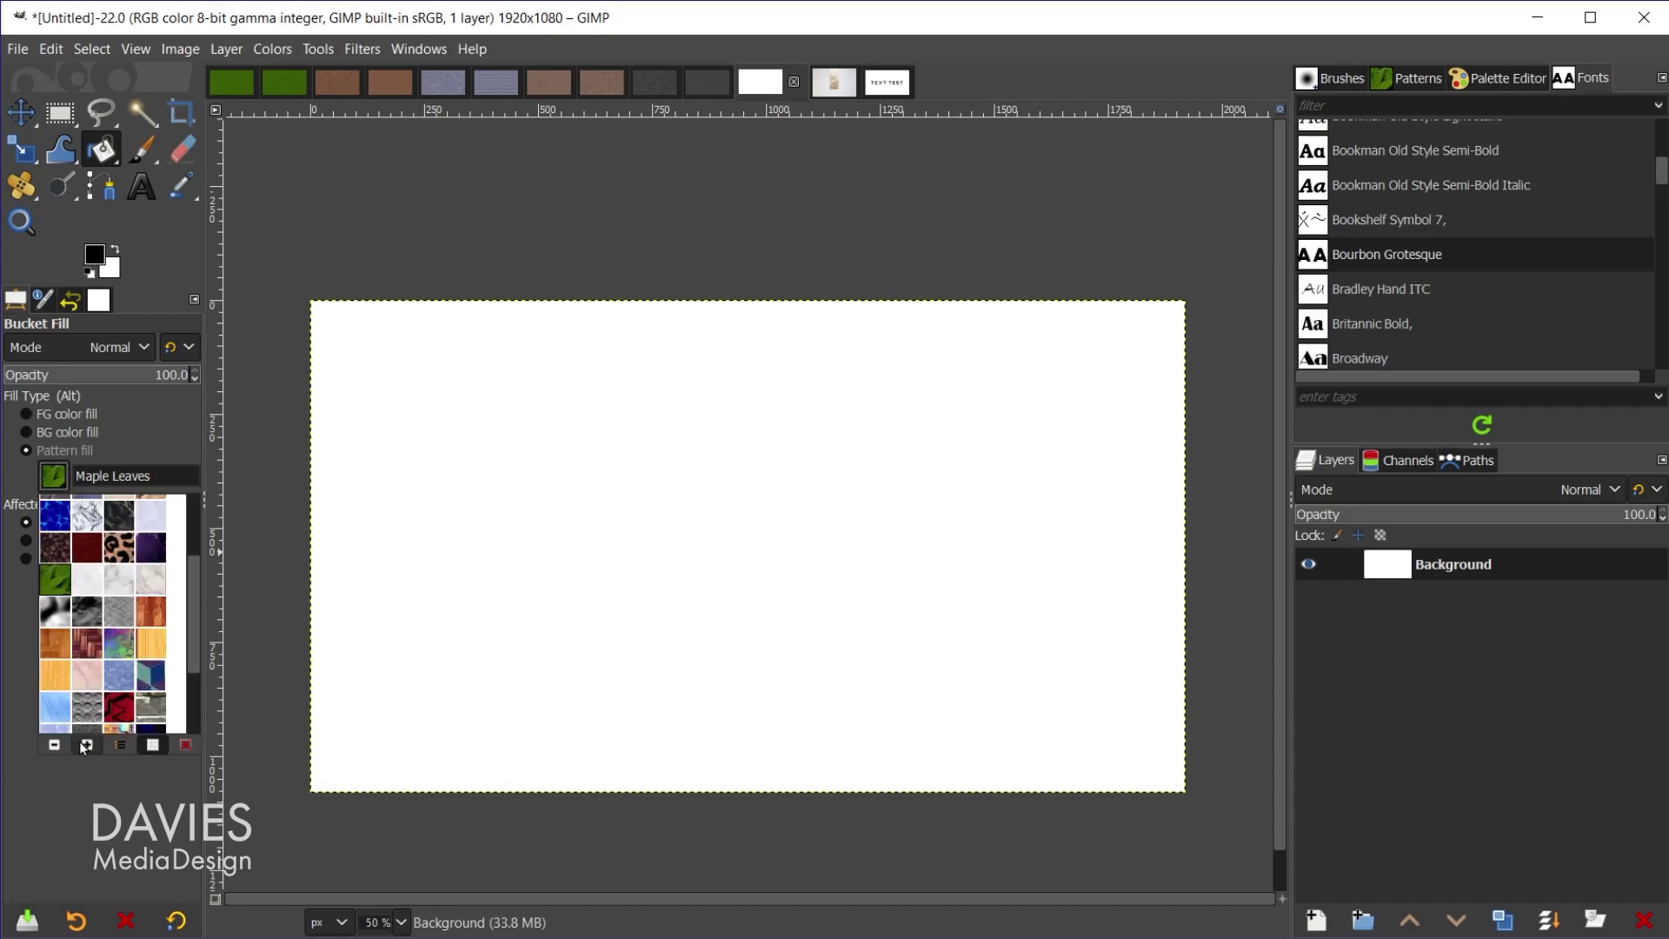
pyautogui.click(87, 744)
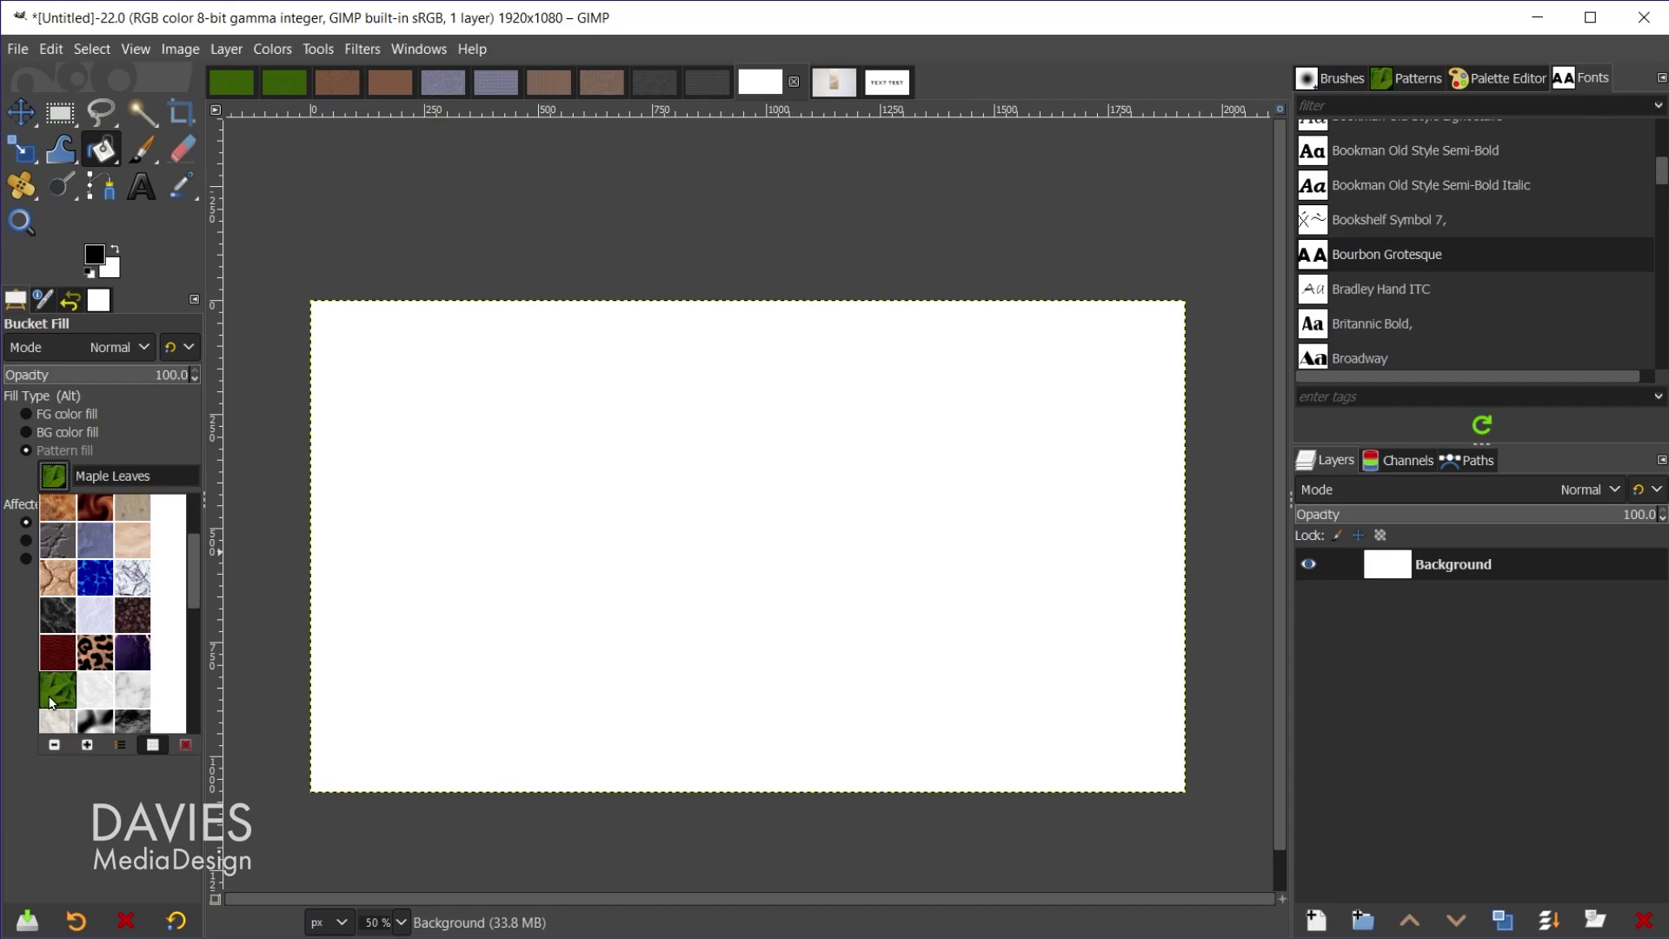
pyautogui.click(54, 477)
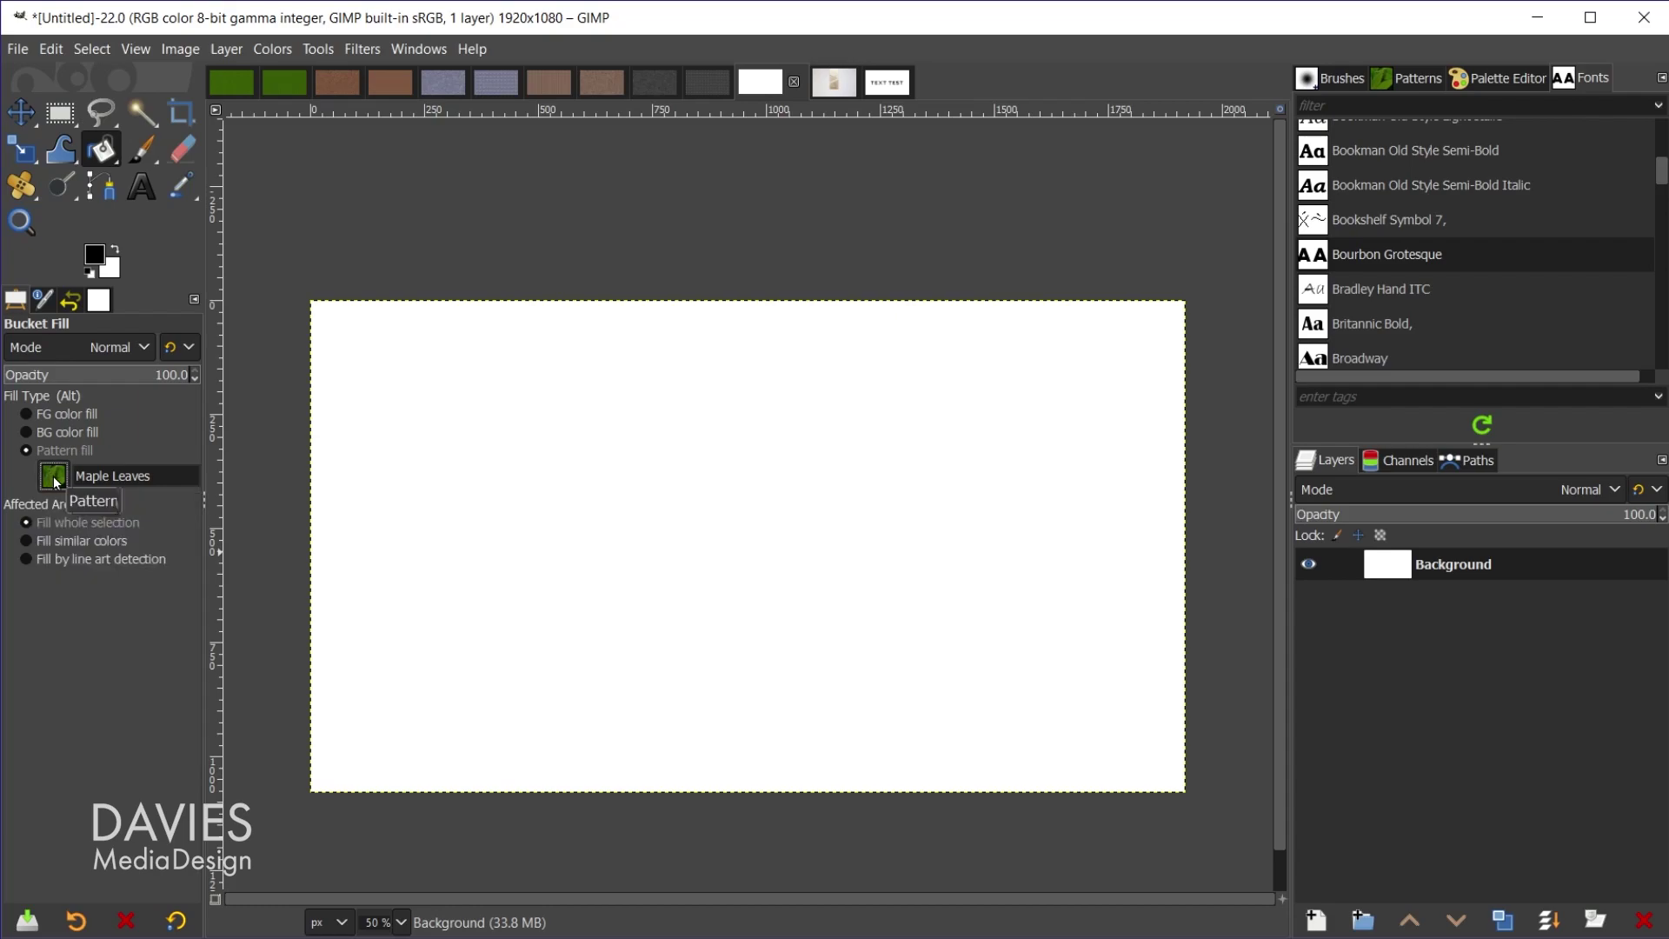
pyautogui.click(663, 474)
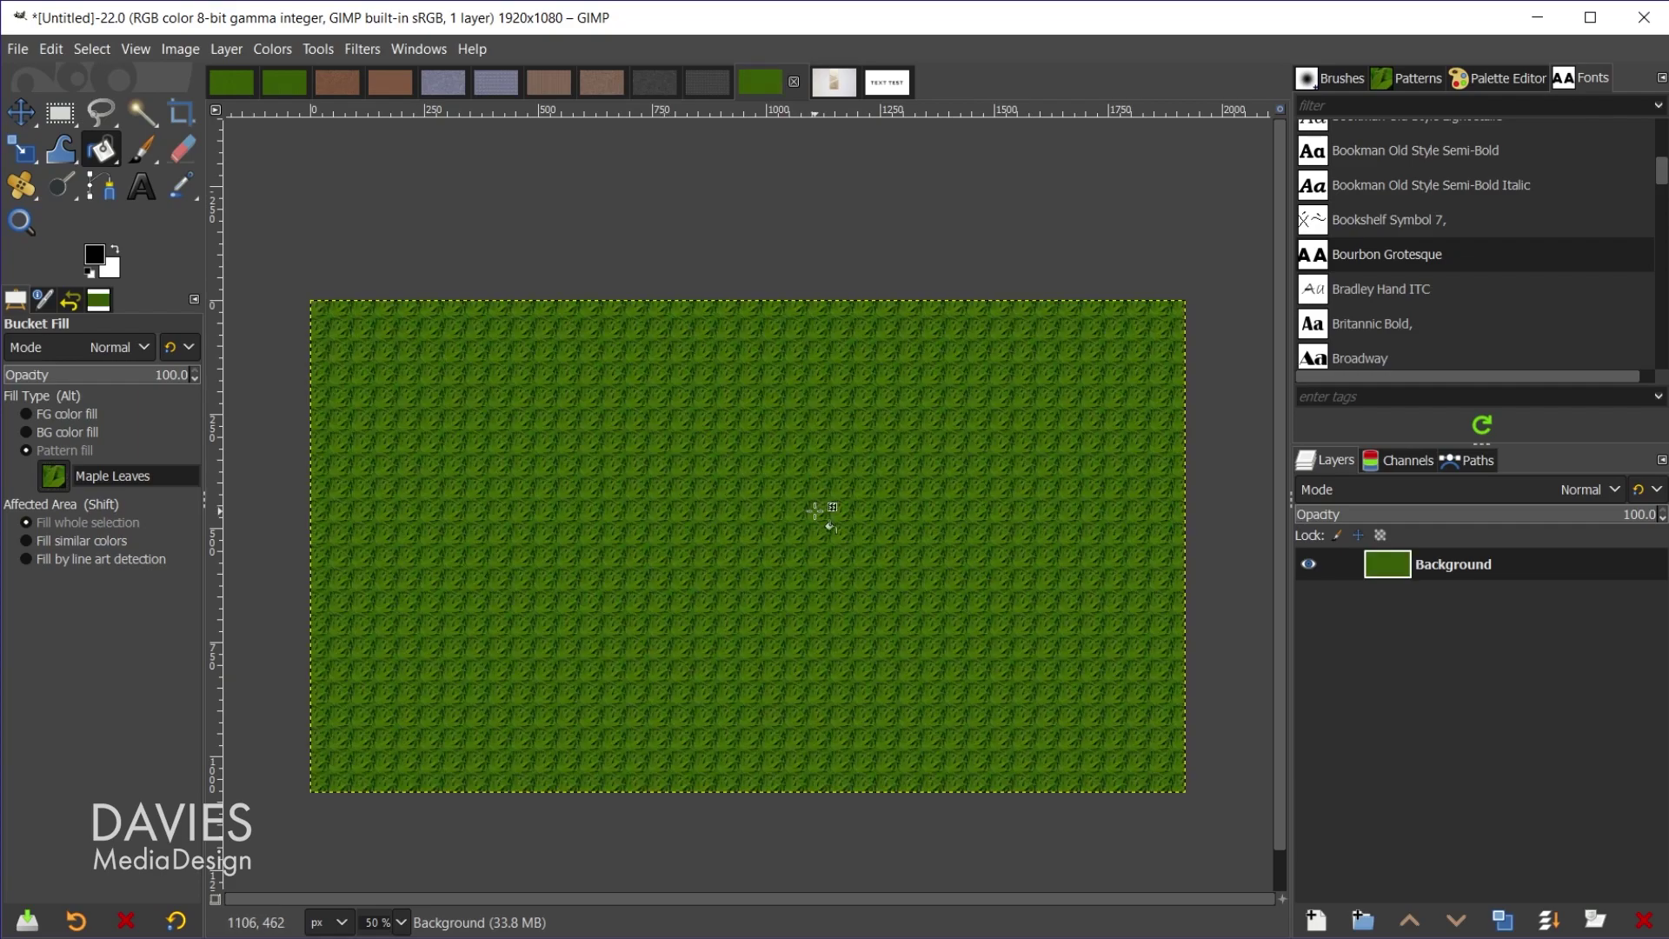
pyautogui.scroll(3, 759, 564)
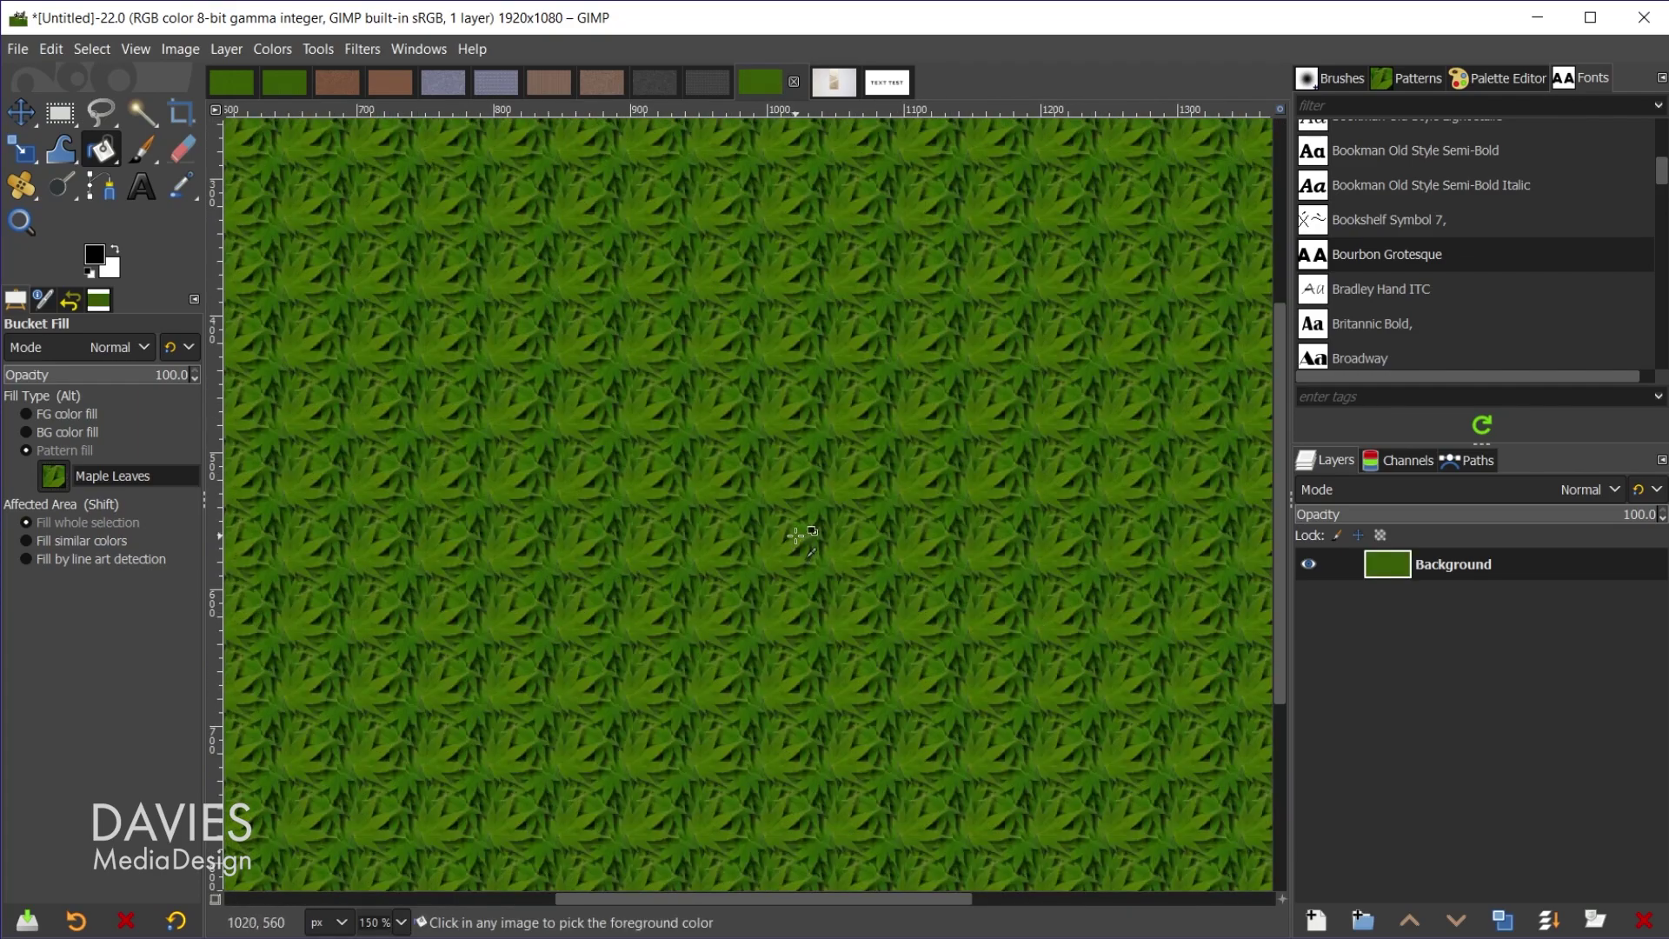
pyautogui.scroll(-1, 813, 530)
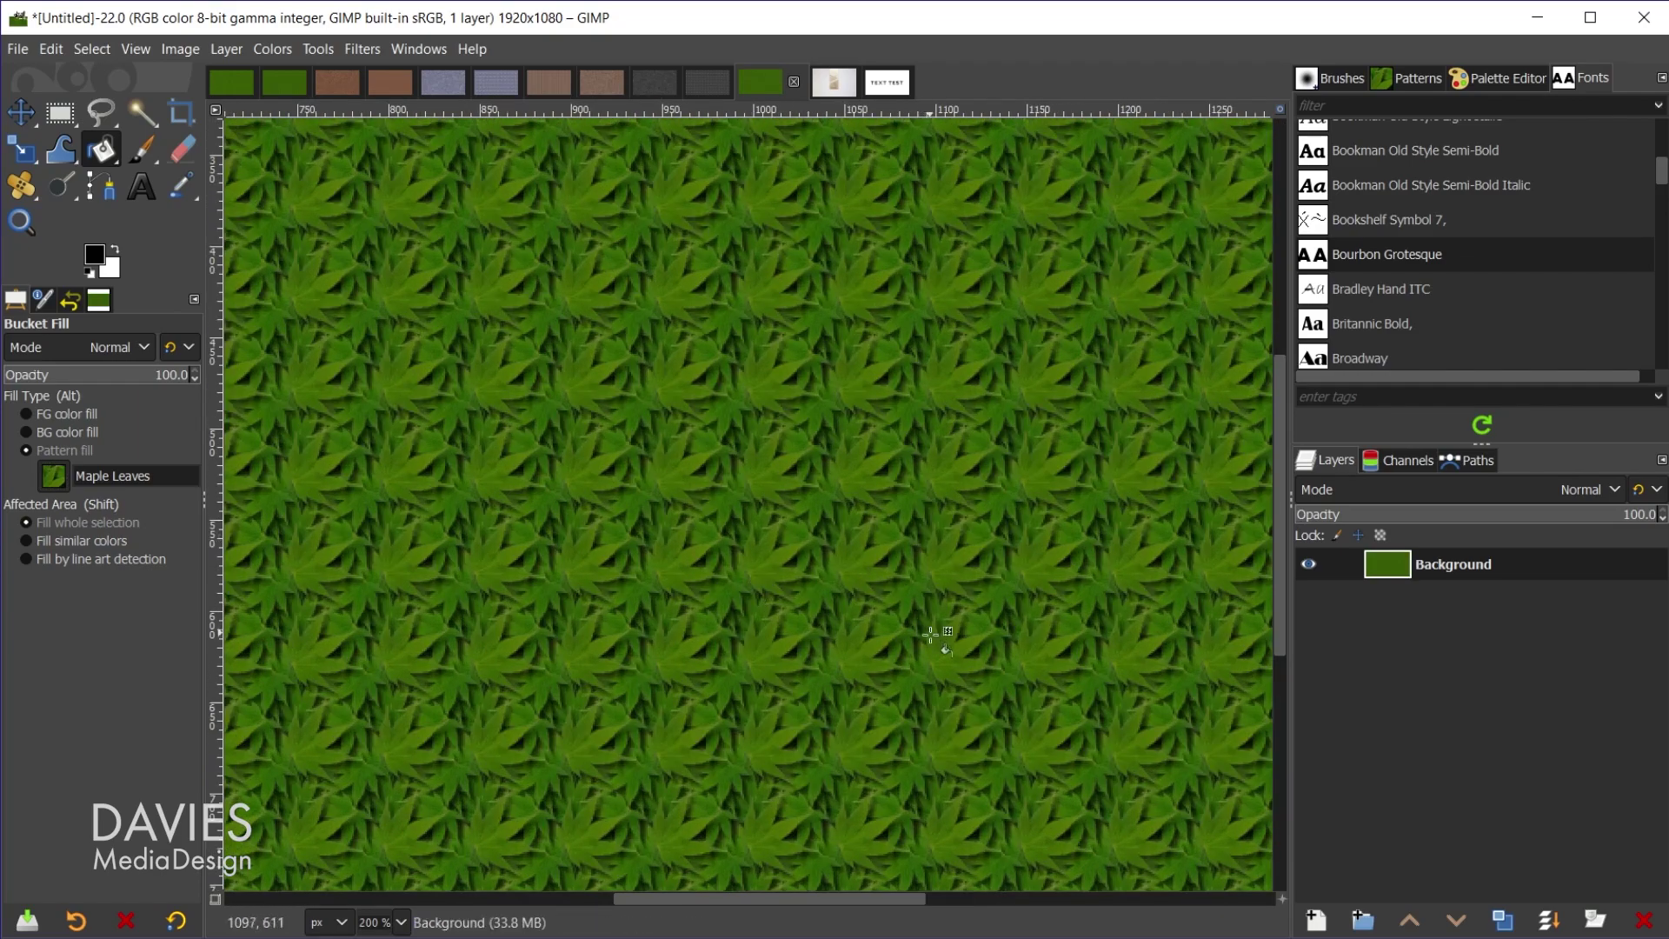
pyautogui.scroll(-1, 939, 637)
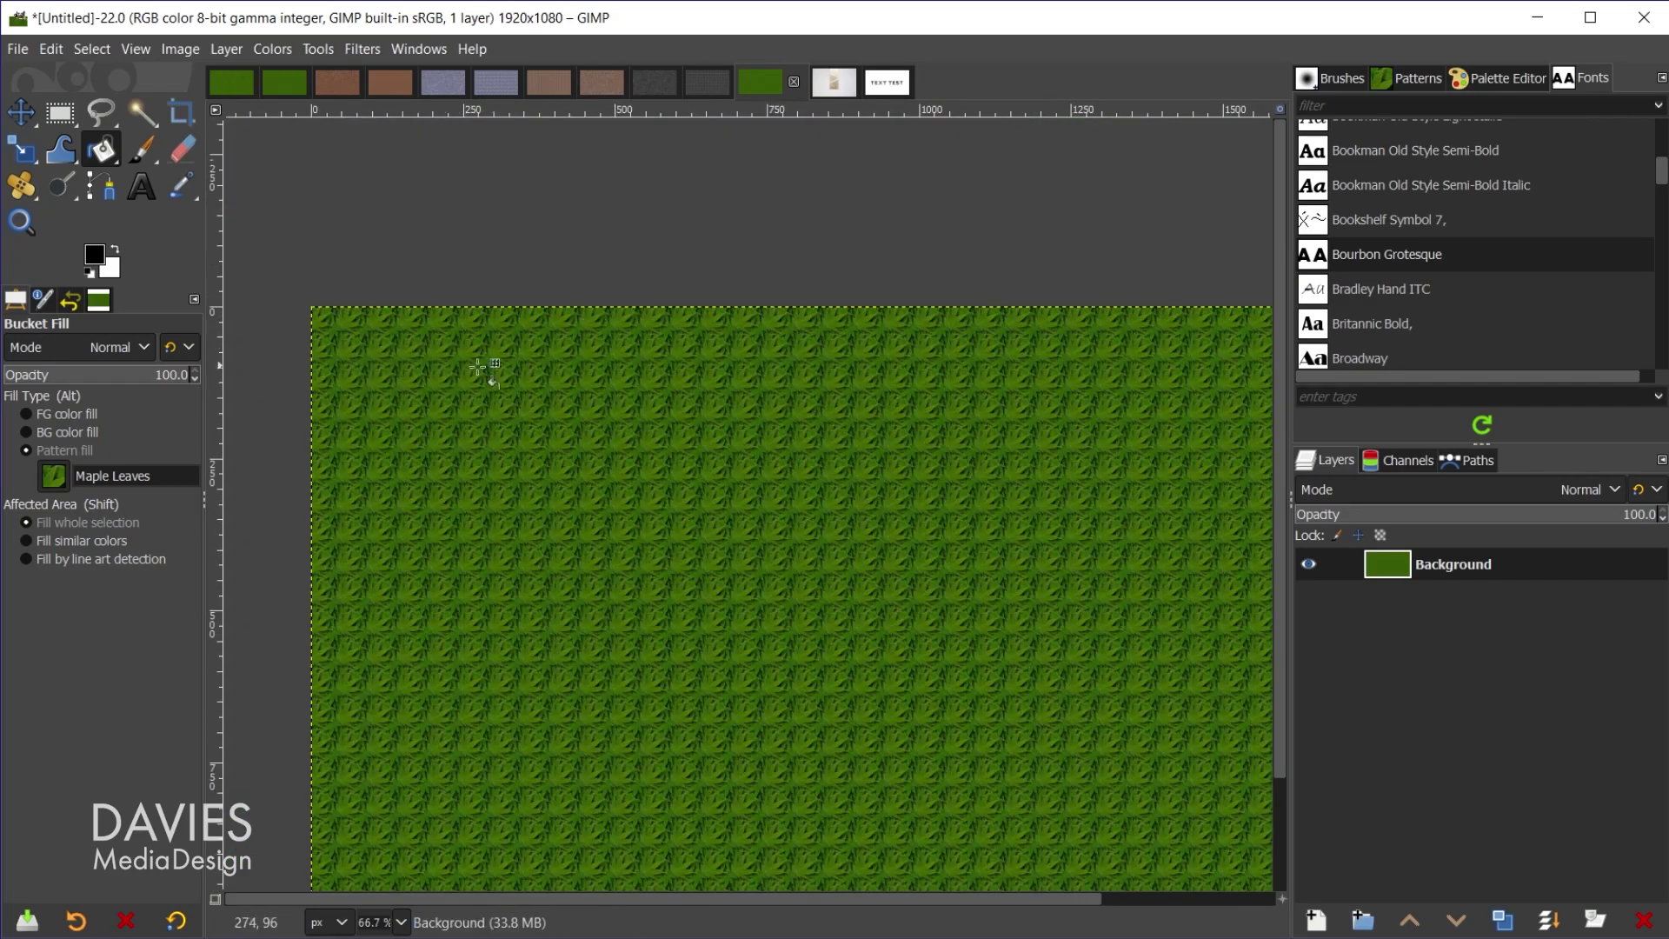
pyautogui.hscroll(2, 906, 905)
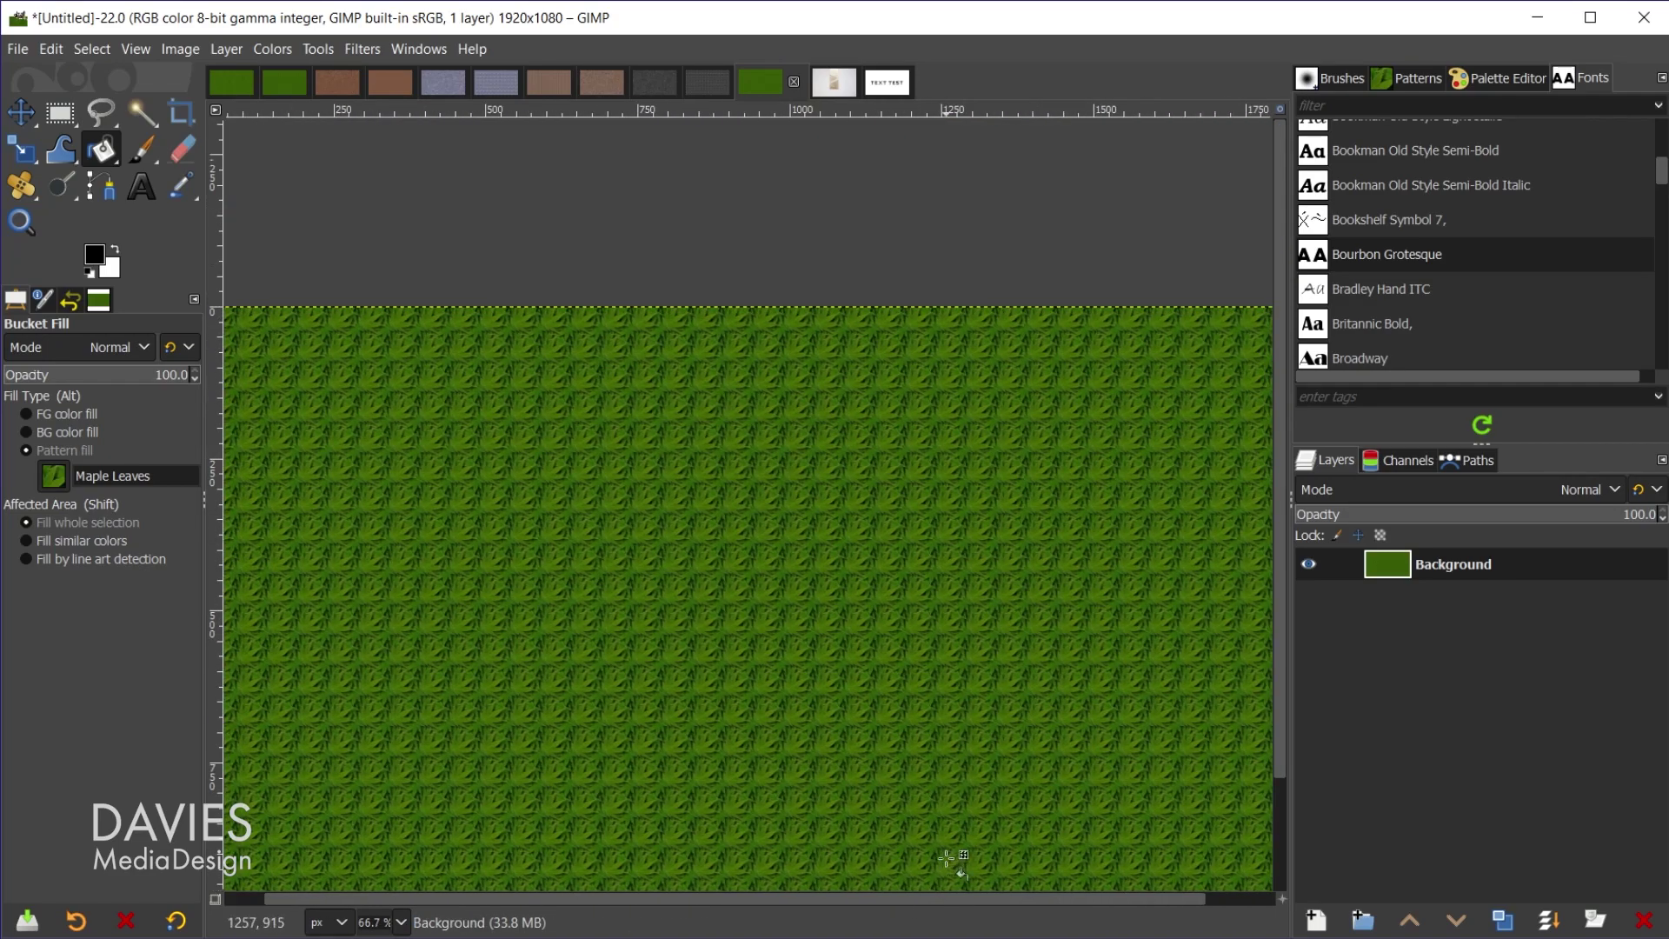
pyautogui.scroll(-1, 1032, 756)
pyautogui.scroll(-1, 1043, 801)
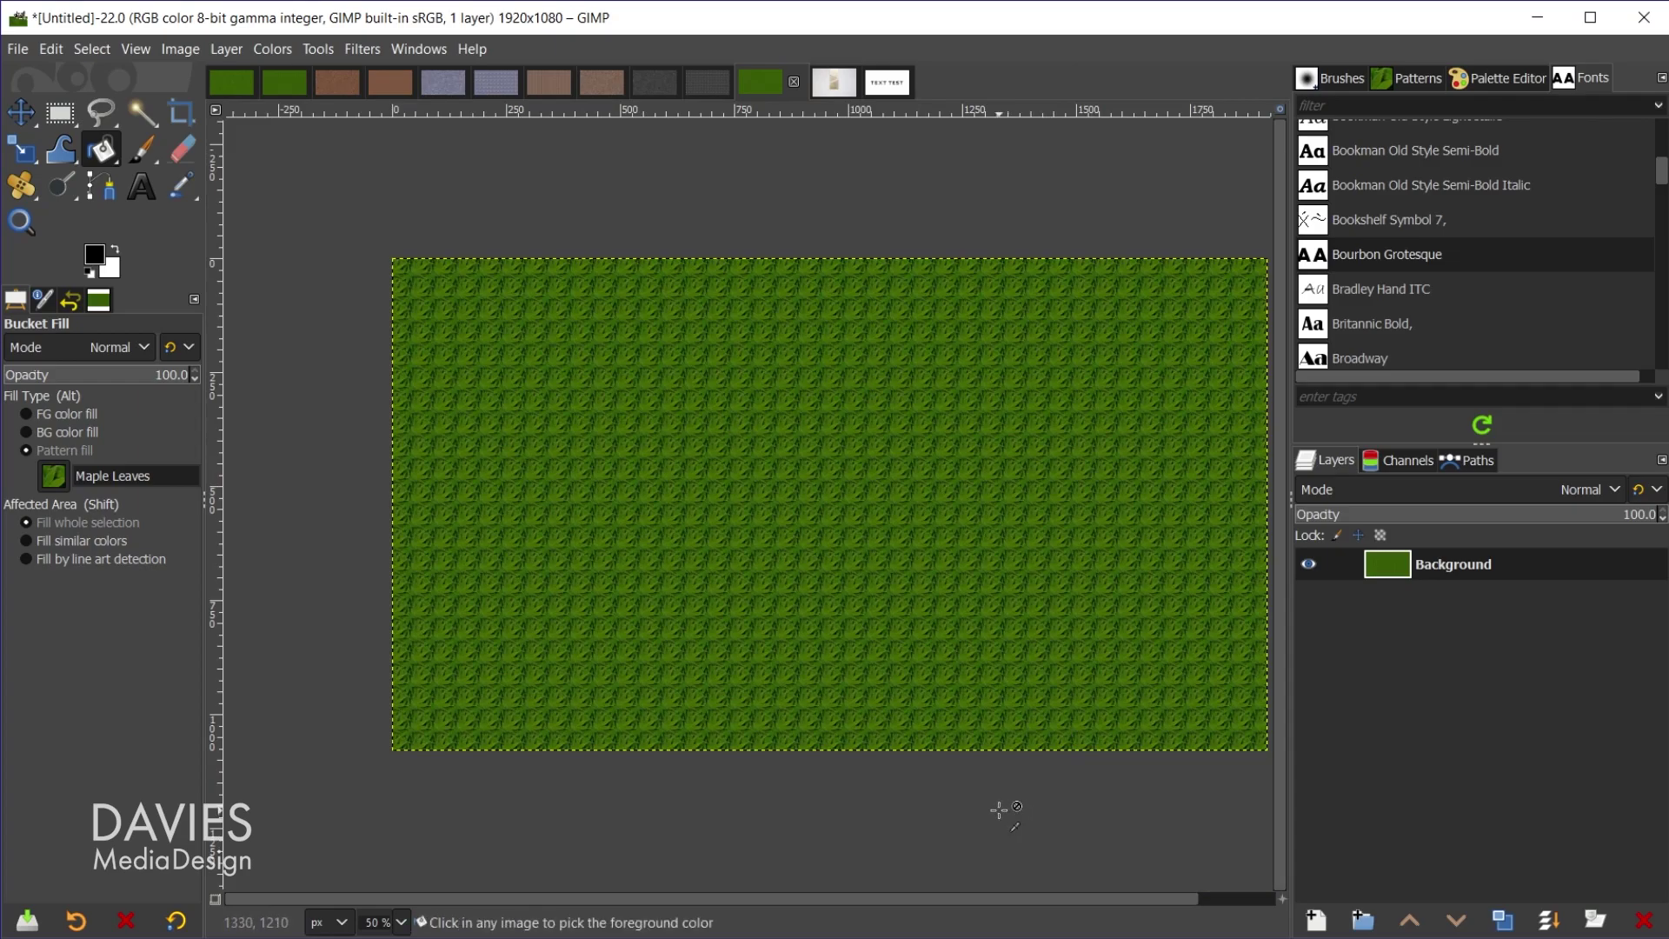
pyautogui.hotkey('ctrl', 'z')
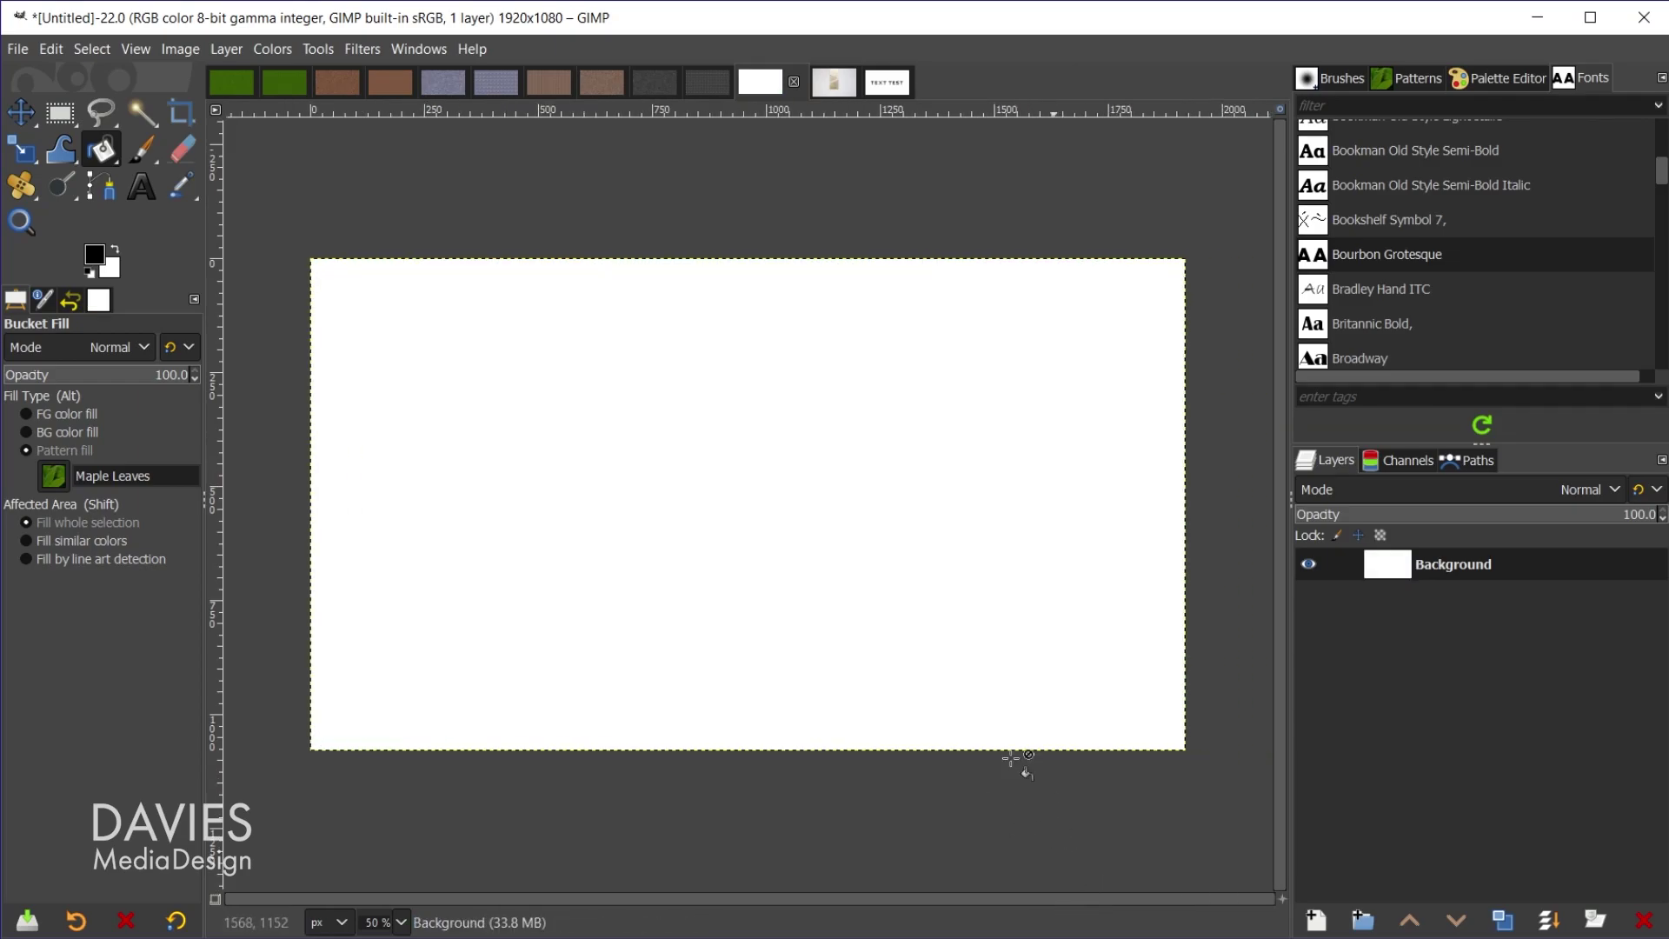
# - Launch Edit > Fill with pattern seamless and open its full pattern browser
pyautogui.click(48, 50)
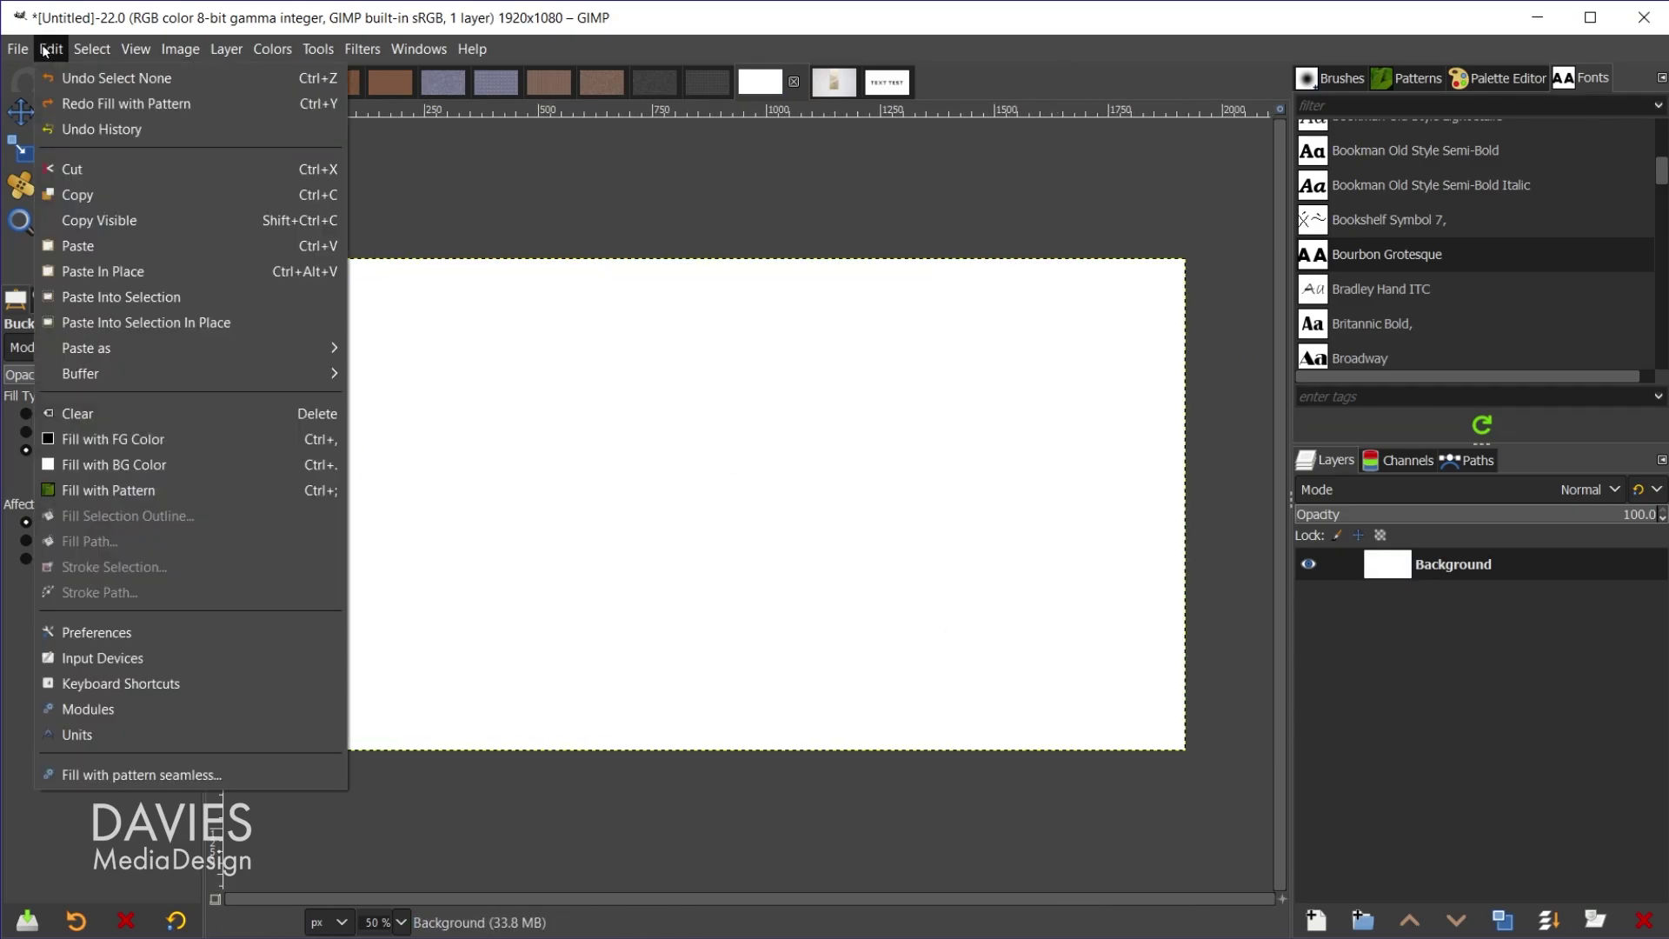
pyautogui.click(187, 774)
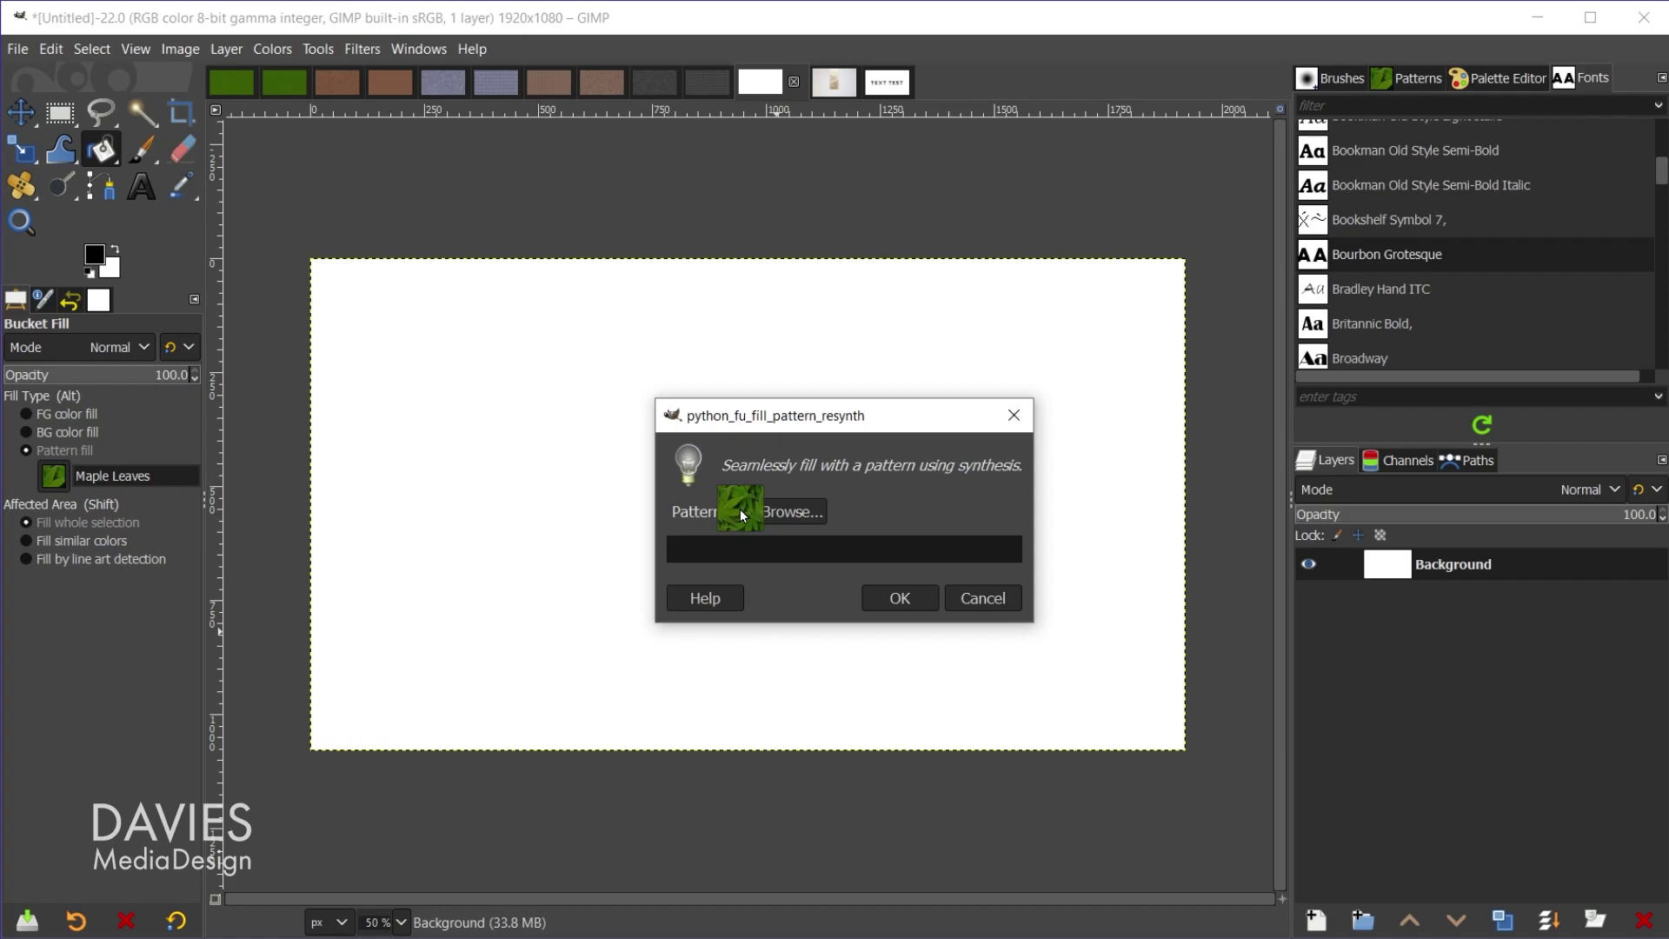
pyautogui.click(787, 511)
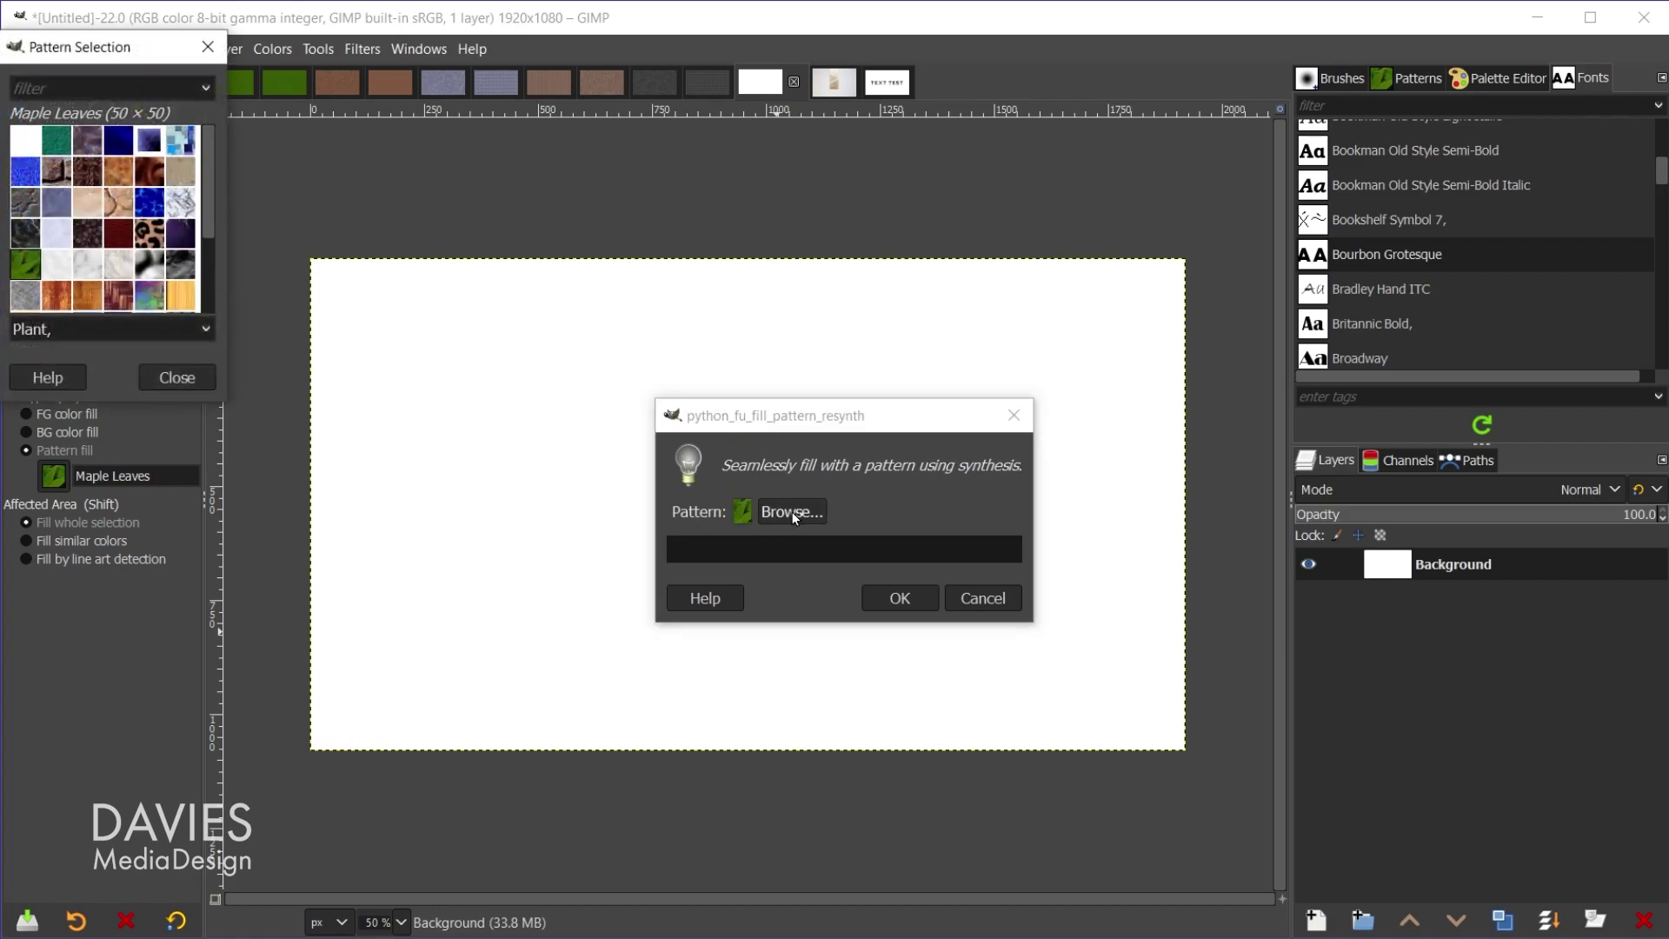
pyautogui.scroll(-4, 126, 171)
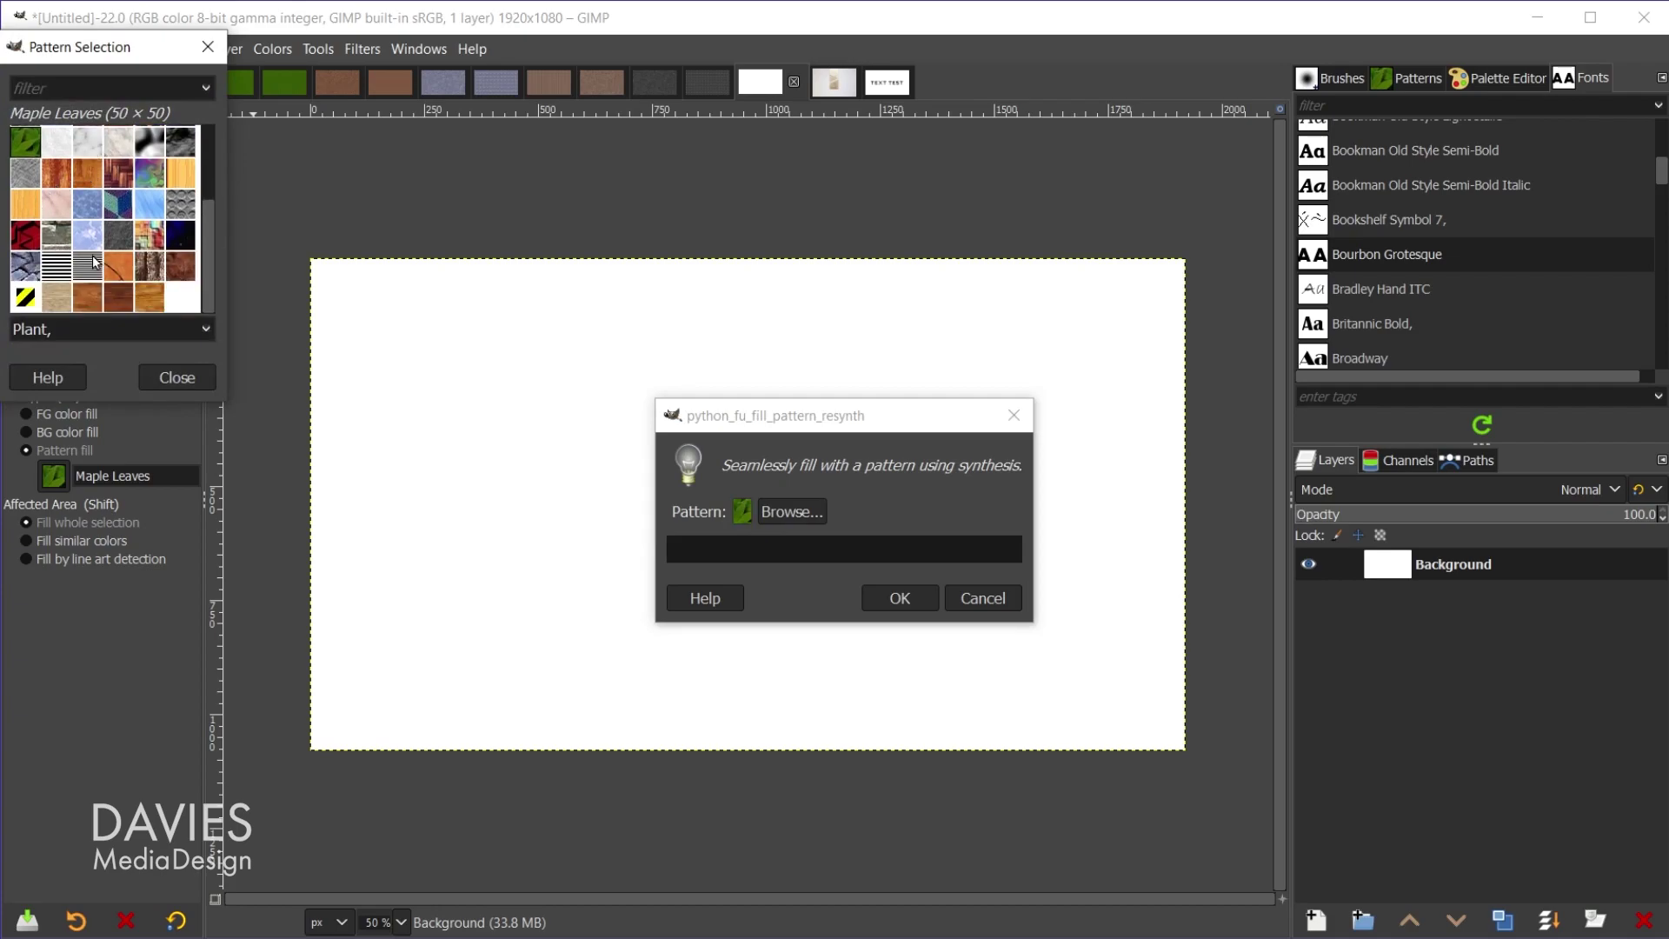
pyautogui.moveTo(207, 269); pyautogui.dragTo(216, 186)
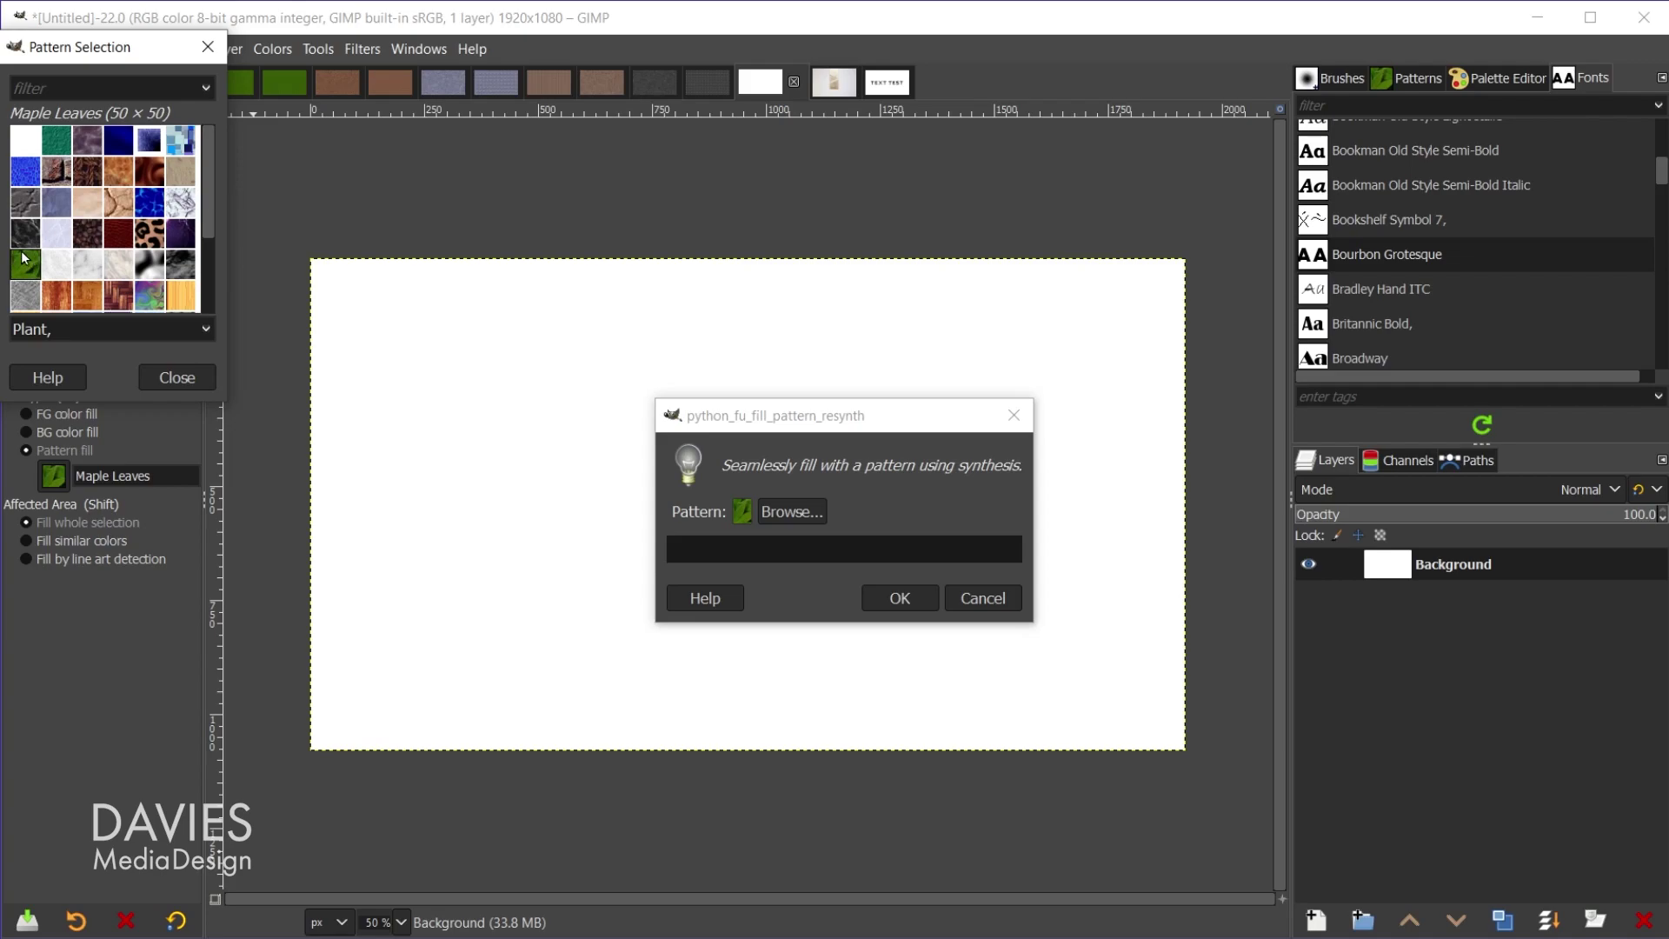
# - Preview Crack, Leopard and One Small Step, then run the seamless fill with Maple Leaves
pyautogui.click(28, 205)
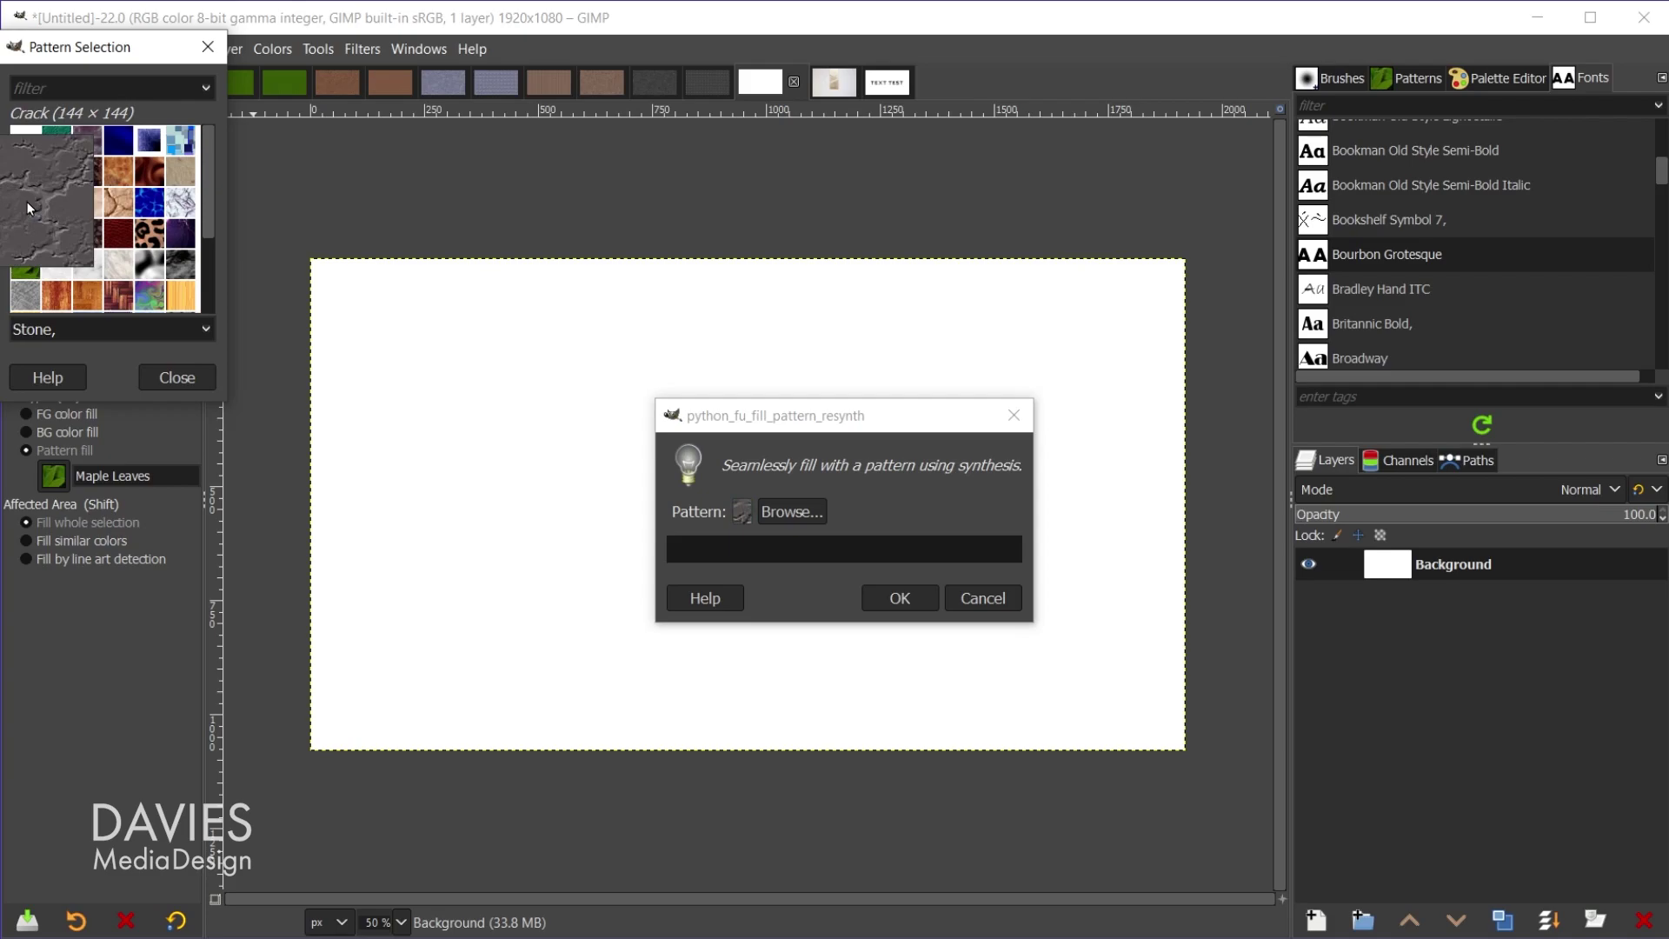
pyautogui.click(155, 239)
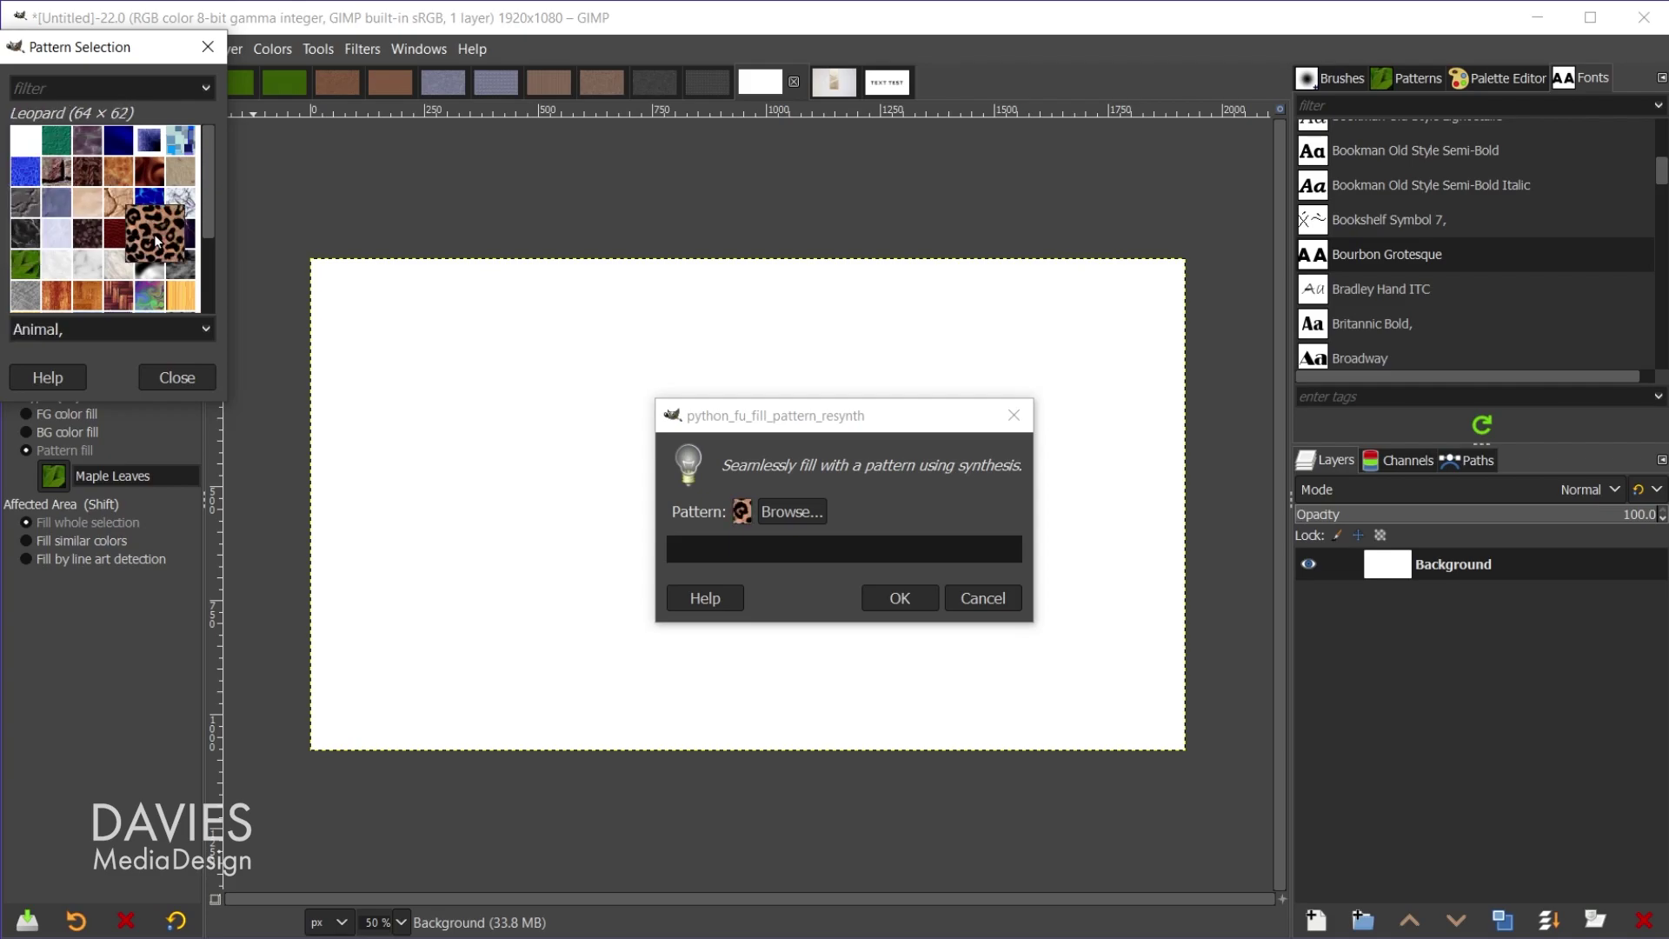
pyautogui.click(186, 272)
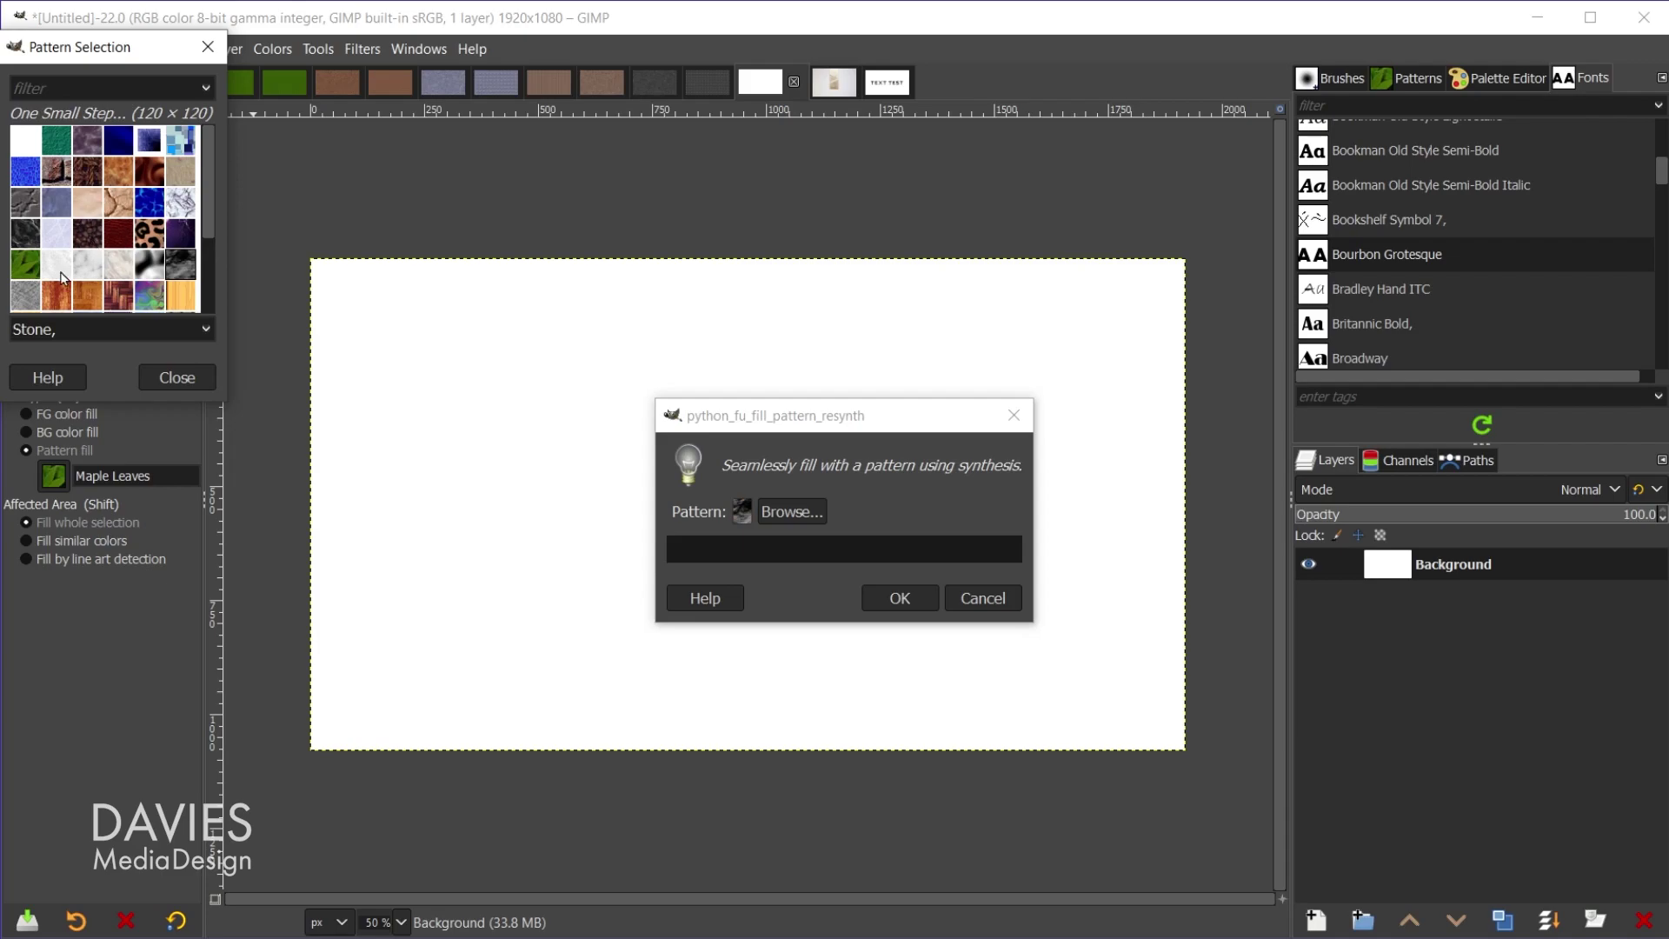
pyautogui.click(26, 264)
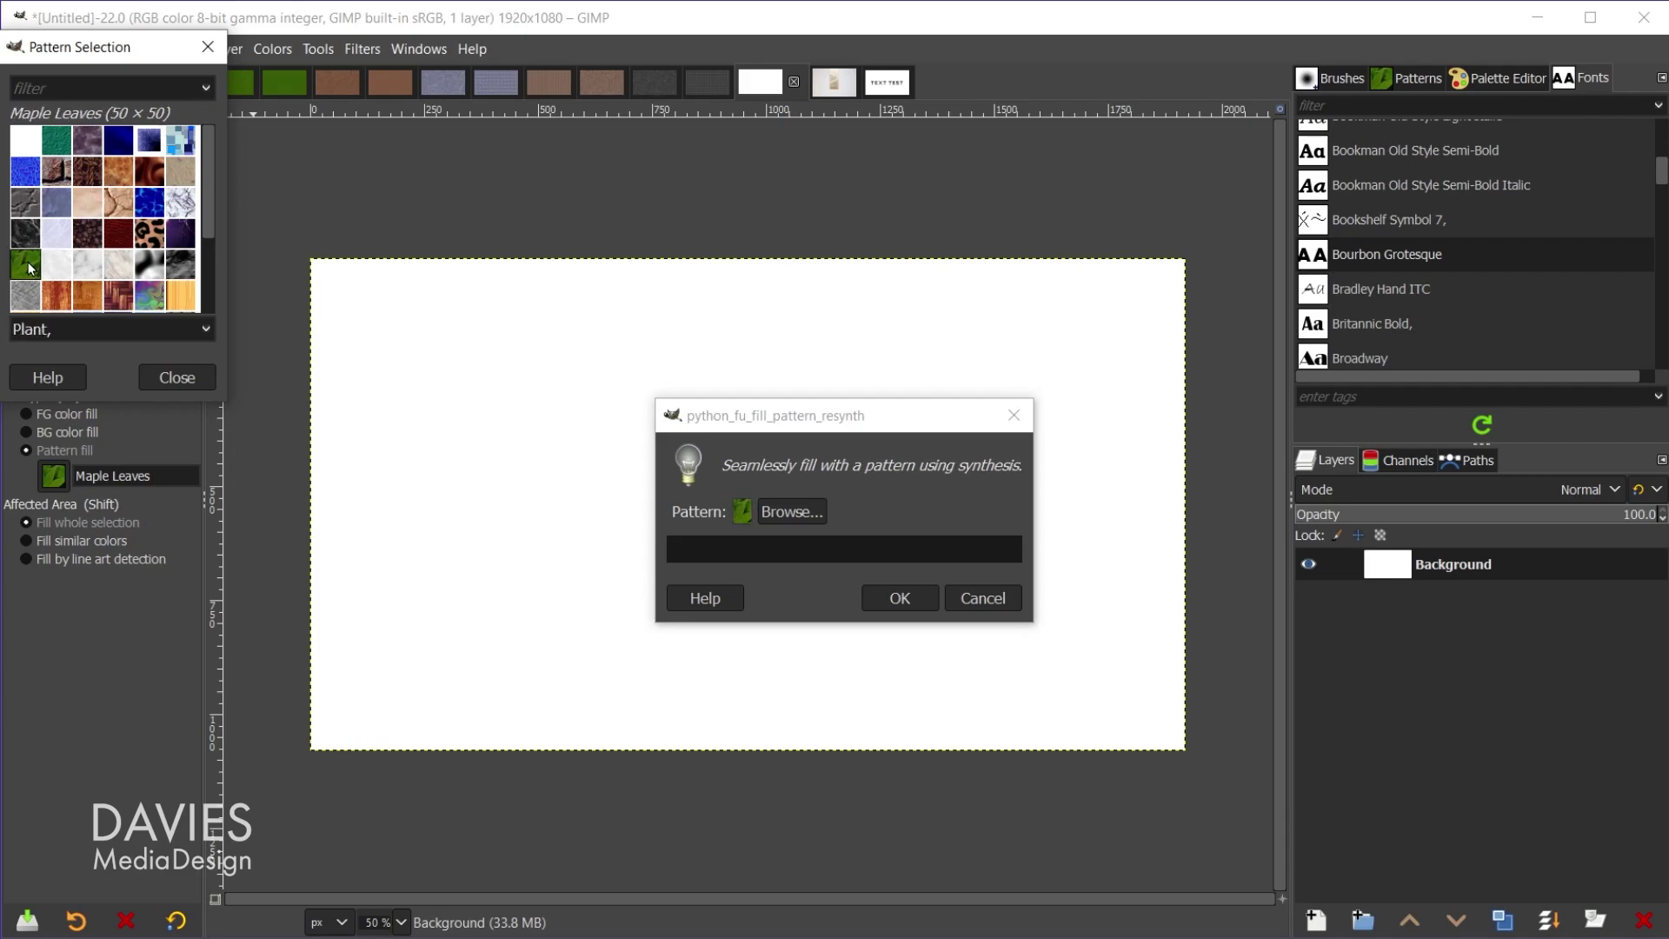
pyautogui.click(177, 377)
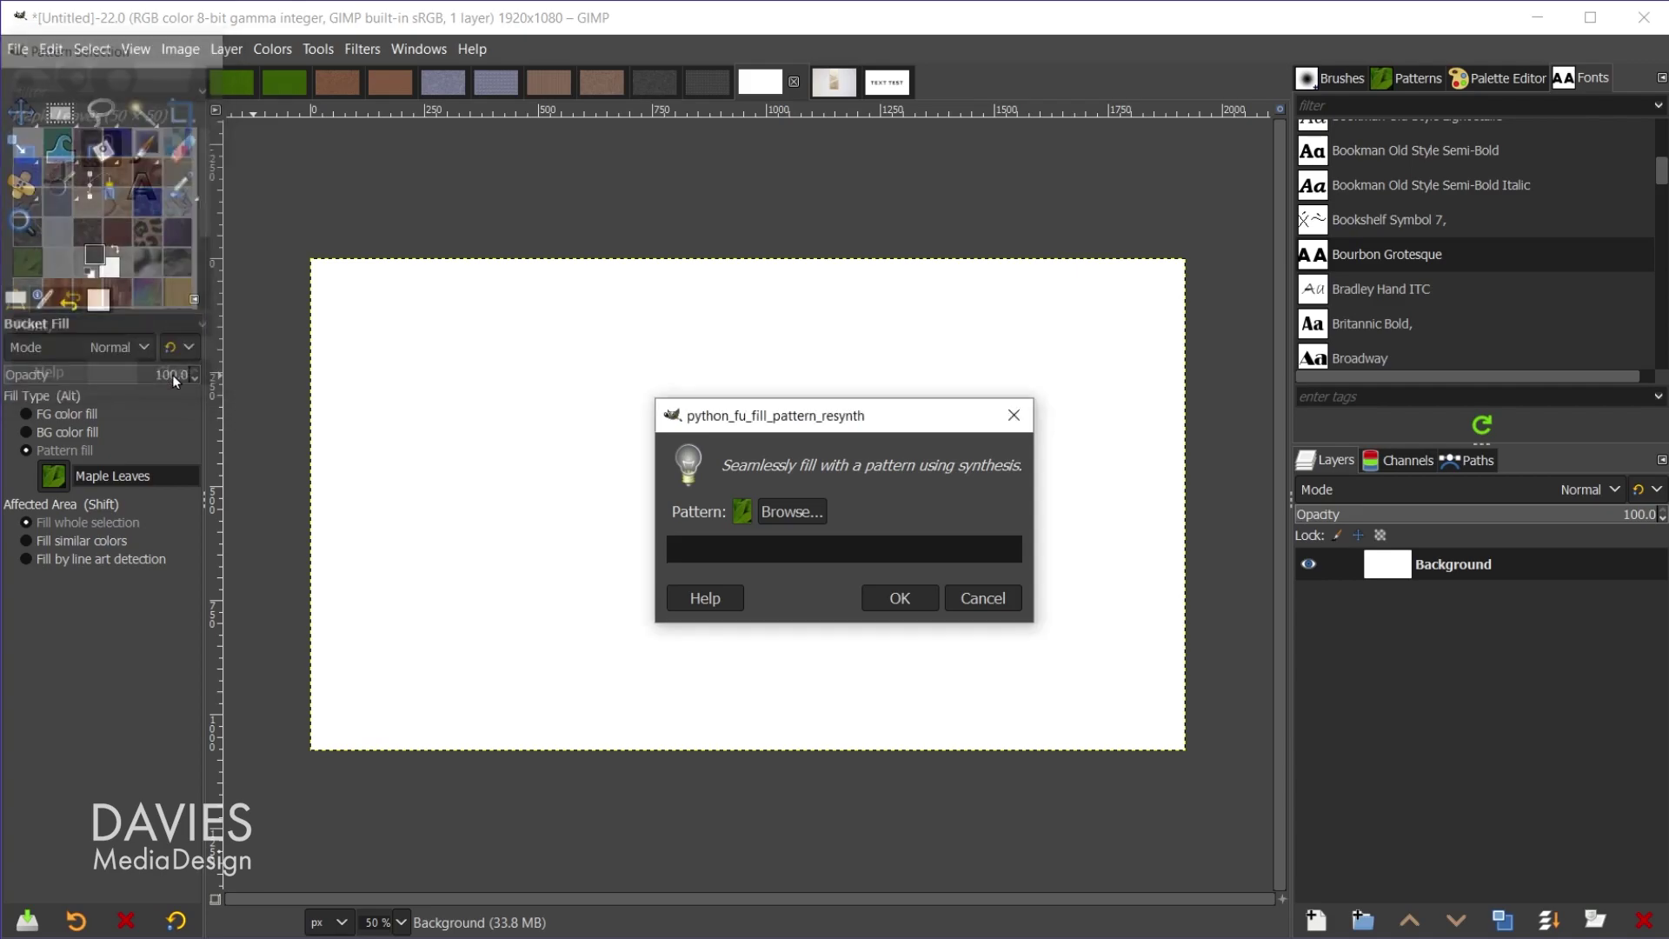
pyautogui.click(907, 600)
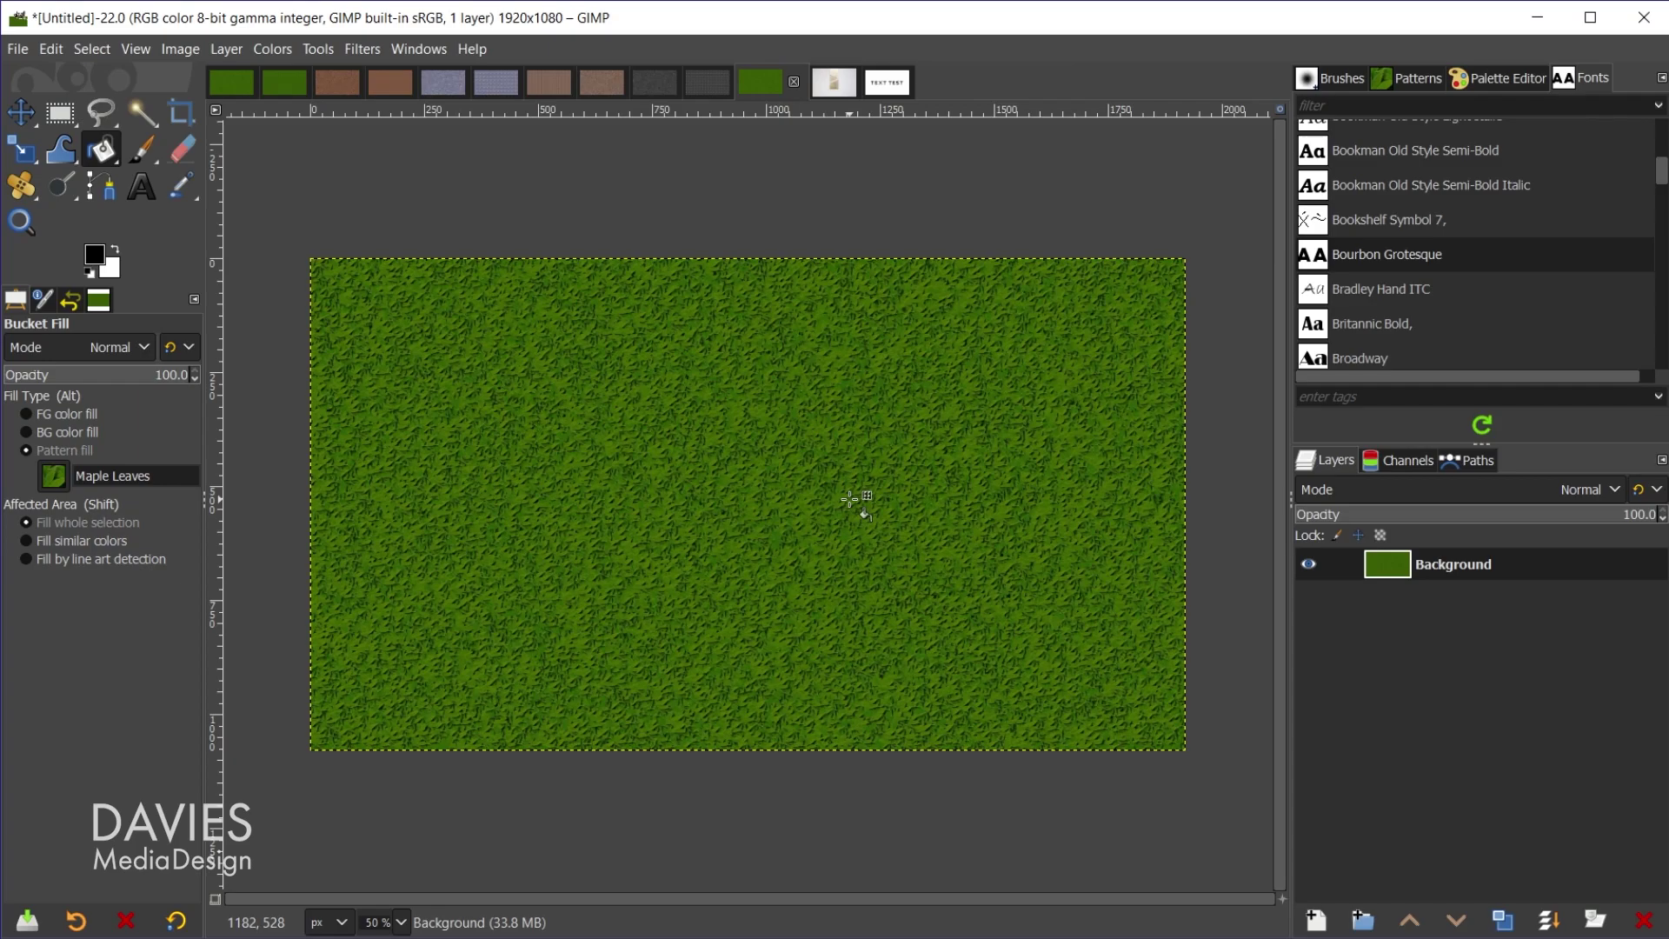
# - Zoom to 200% to inspect the synthesized leaf texture, then back out to 50%
pyautogui.press('ctrl')
pyautogui.keyDown('ctrl'); pyautogui.scroll(4, 849, 499); pyautogui.keyUp('ctrl')
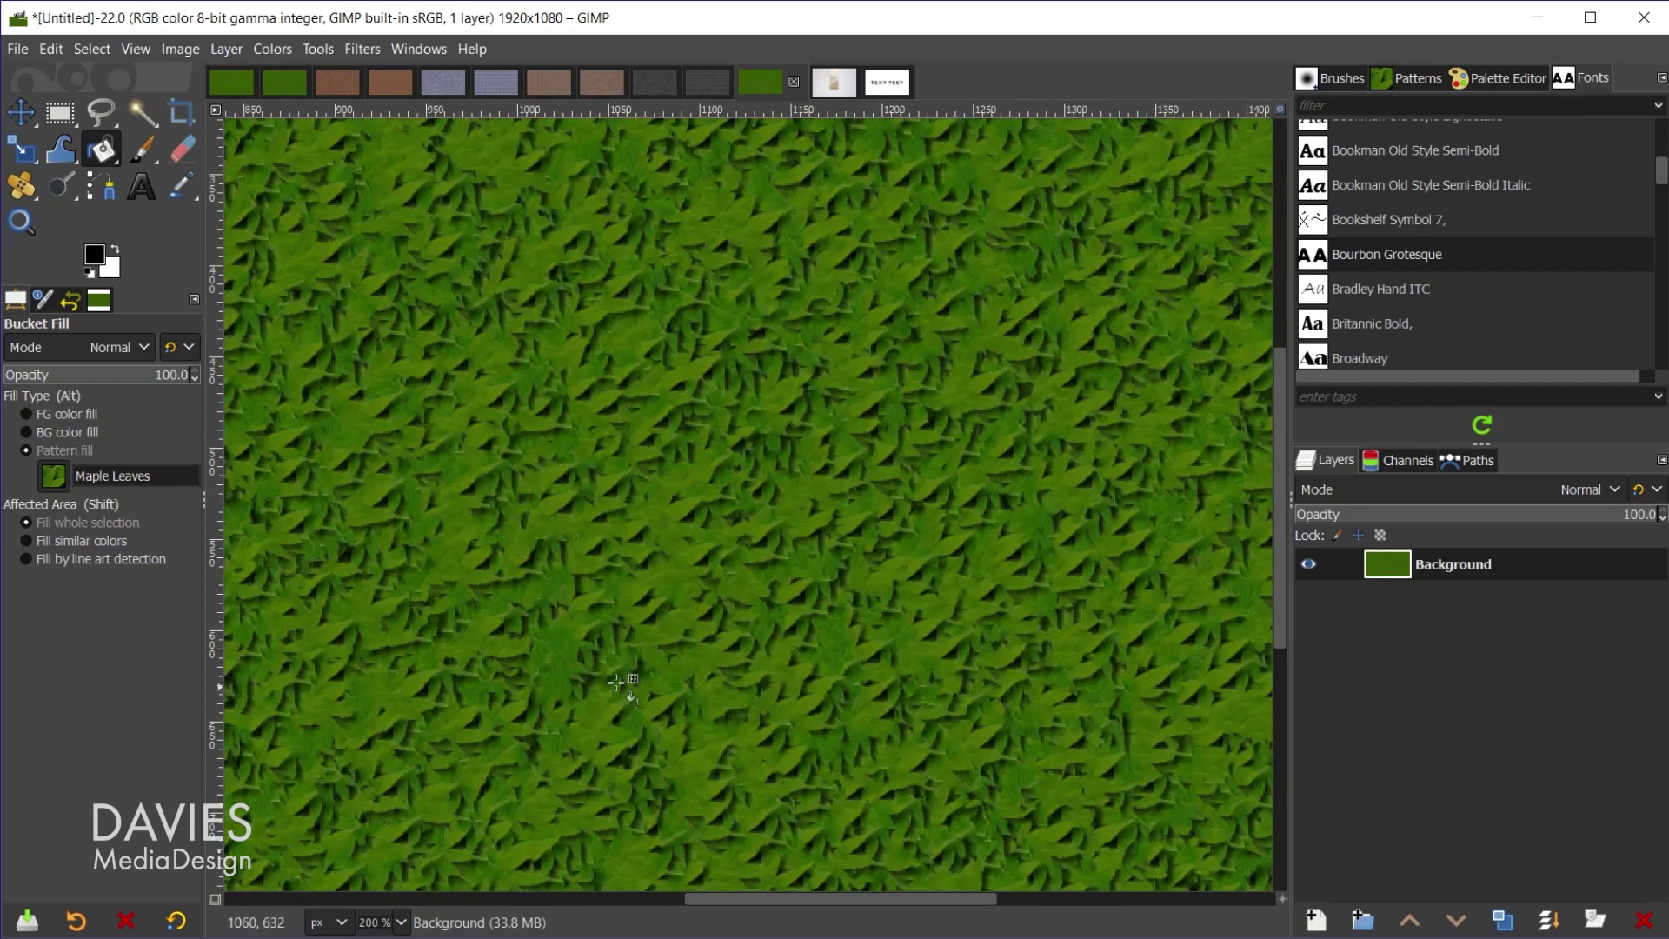
pyautogui.keyDown('ctrl'); pyautogui.scroll(-2, 1058, 651); pyautogui.keyUp('ctrl')
pyautogui.keyDown('ctrl'); pyautogui.scroll(-2, 1058, 650); pyautogui.keyUp('ctrl')
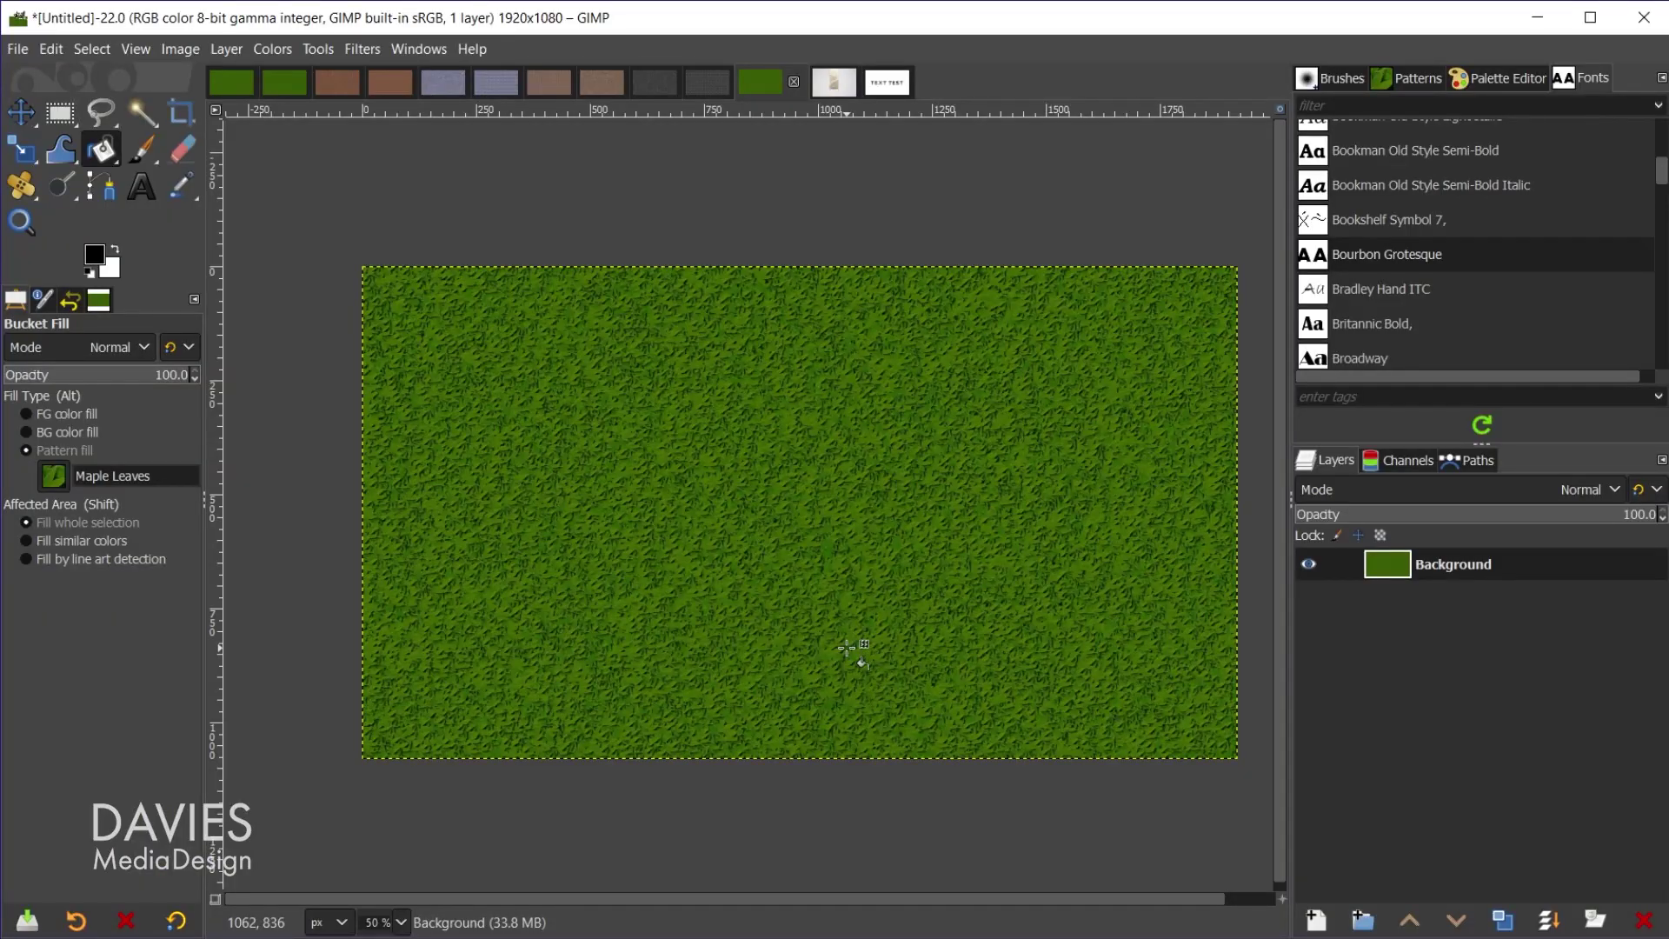
# - Compare tiled versus synthesized maple leaf and leopard fills, fitting the leopard image to the window
pyautogui.click(268, 80)
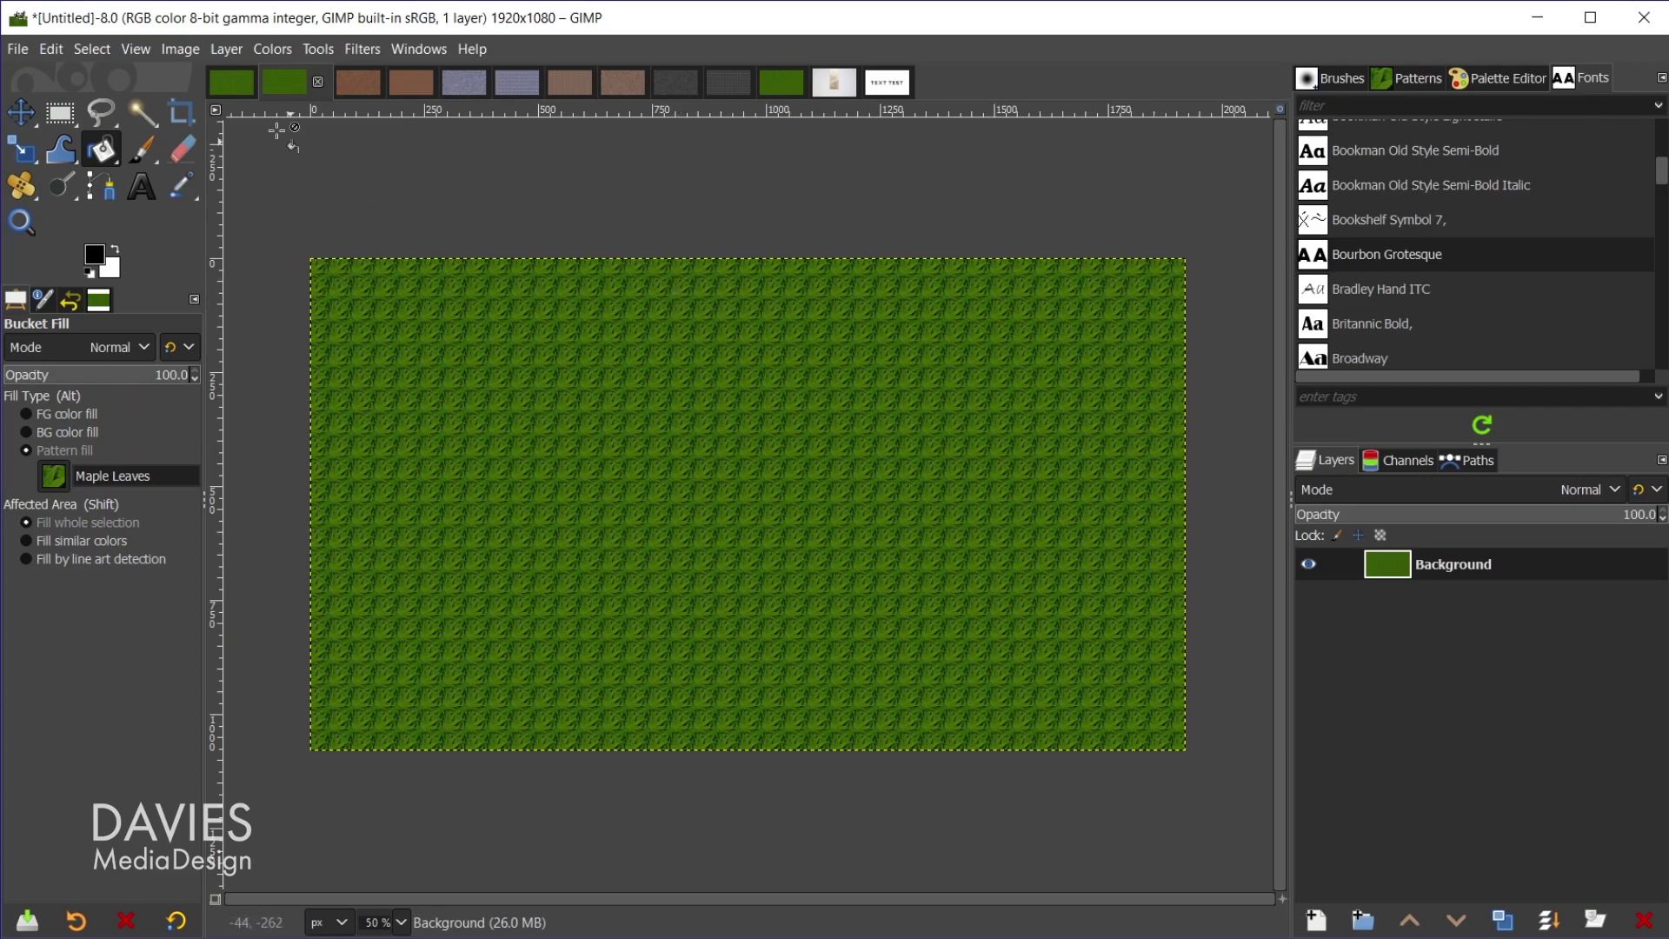
pyautogui.click(220, 81)
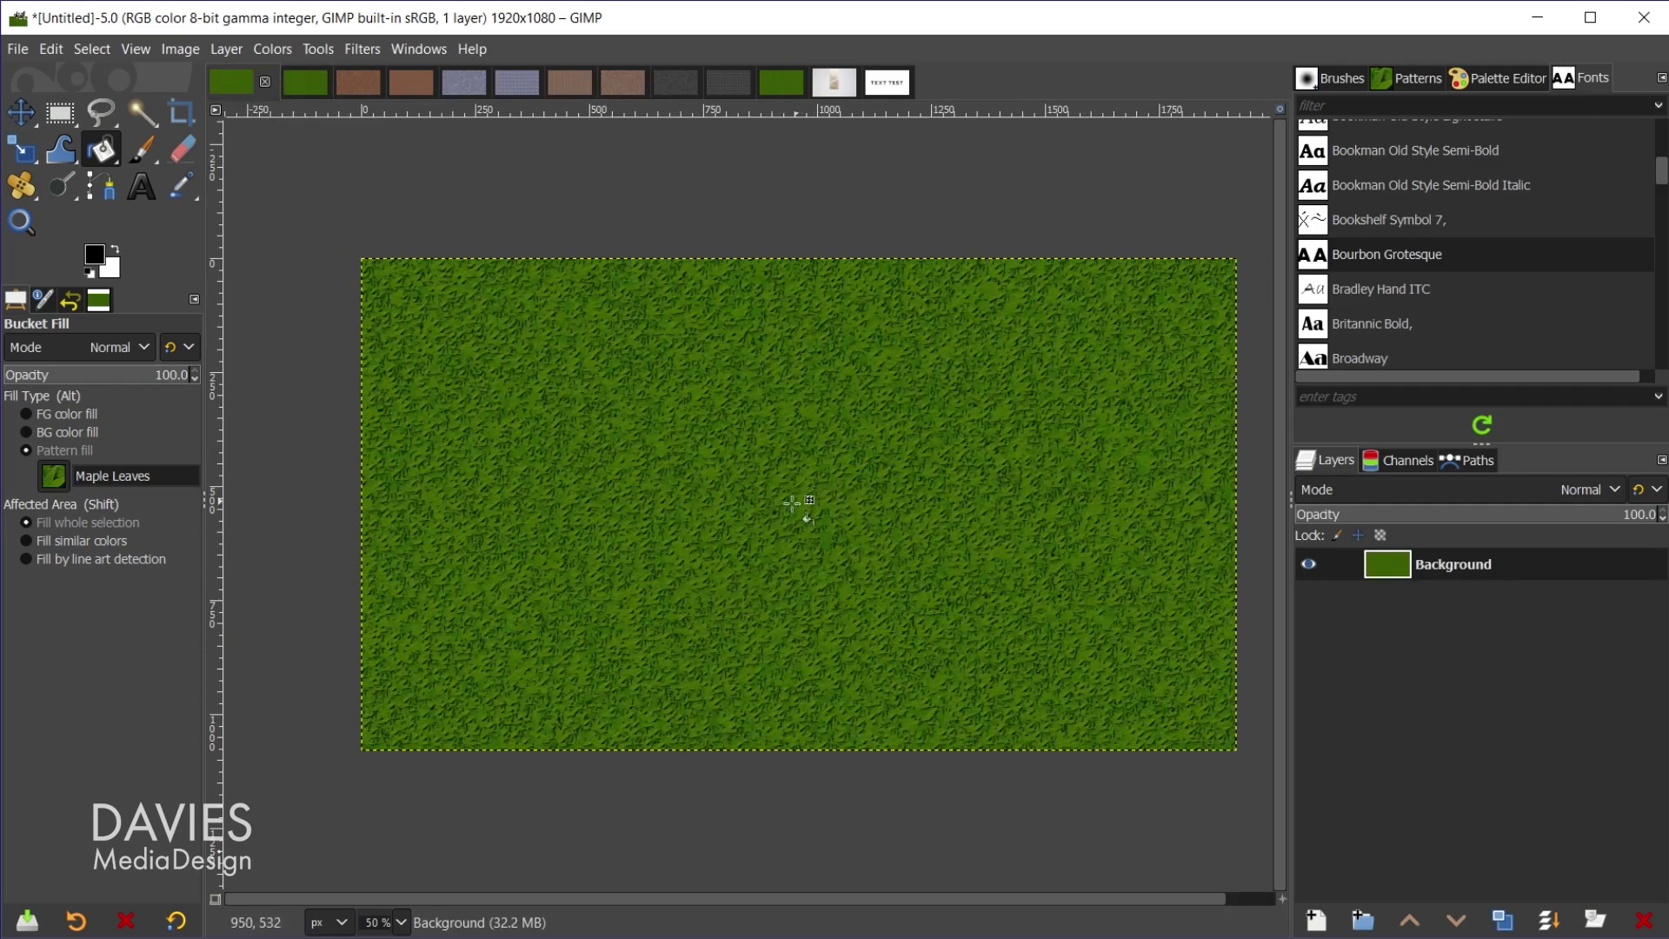
pyautogui.click(409, 82)
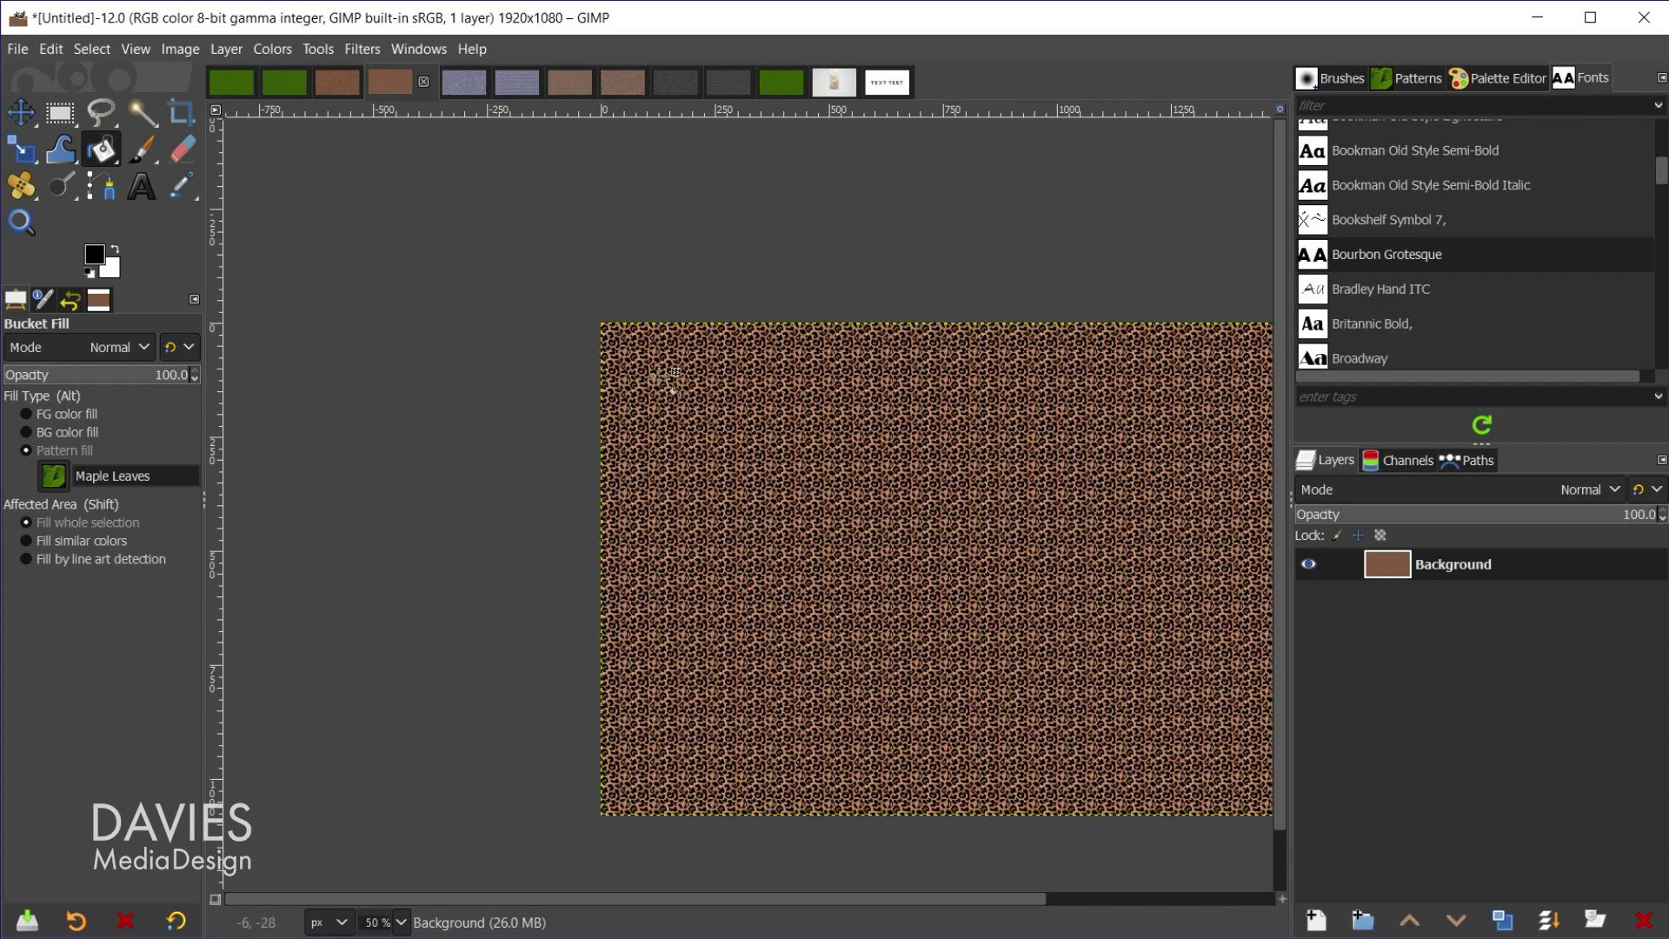
pyautogui.moveTo(958, 901); pyautogui.dragTo(1021, 900)
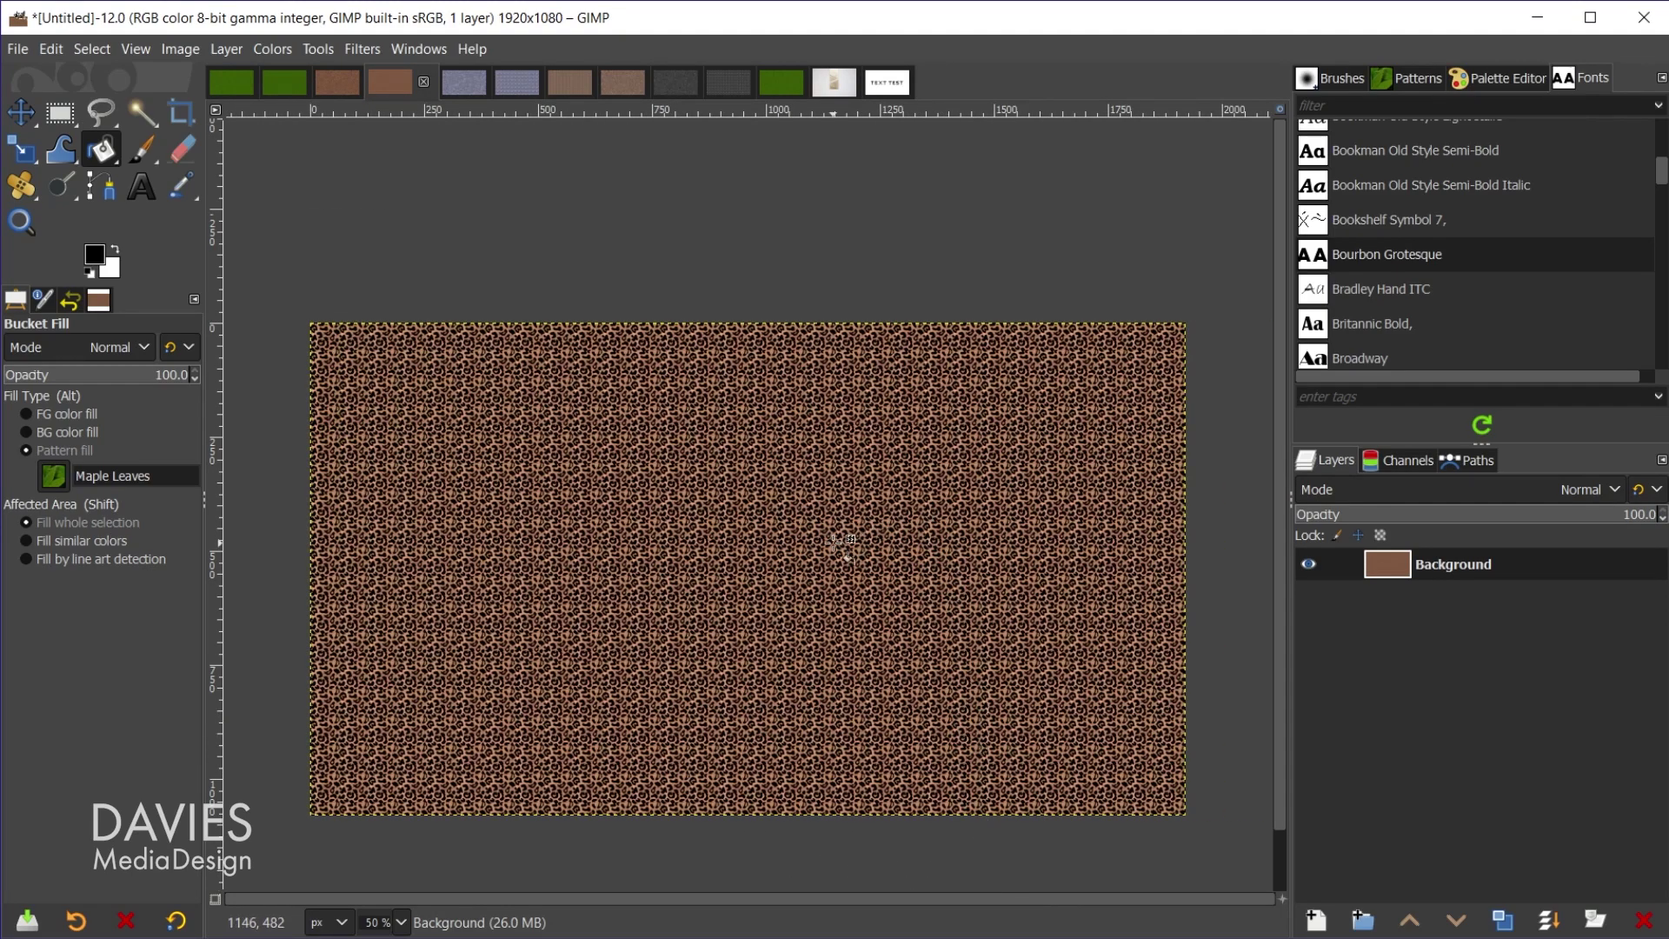
pyautogui.hotkey('ctrl', 'shift', 'j')
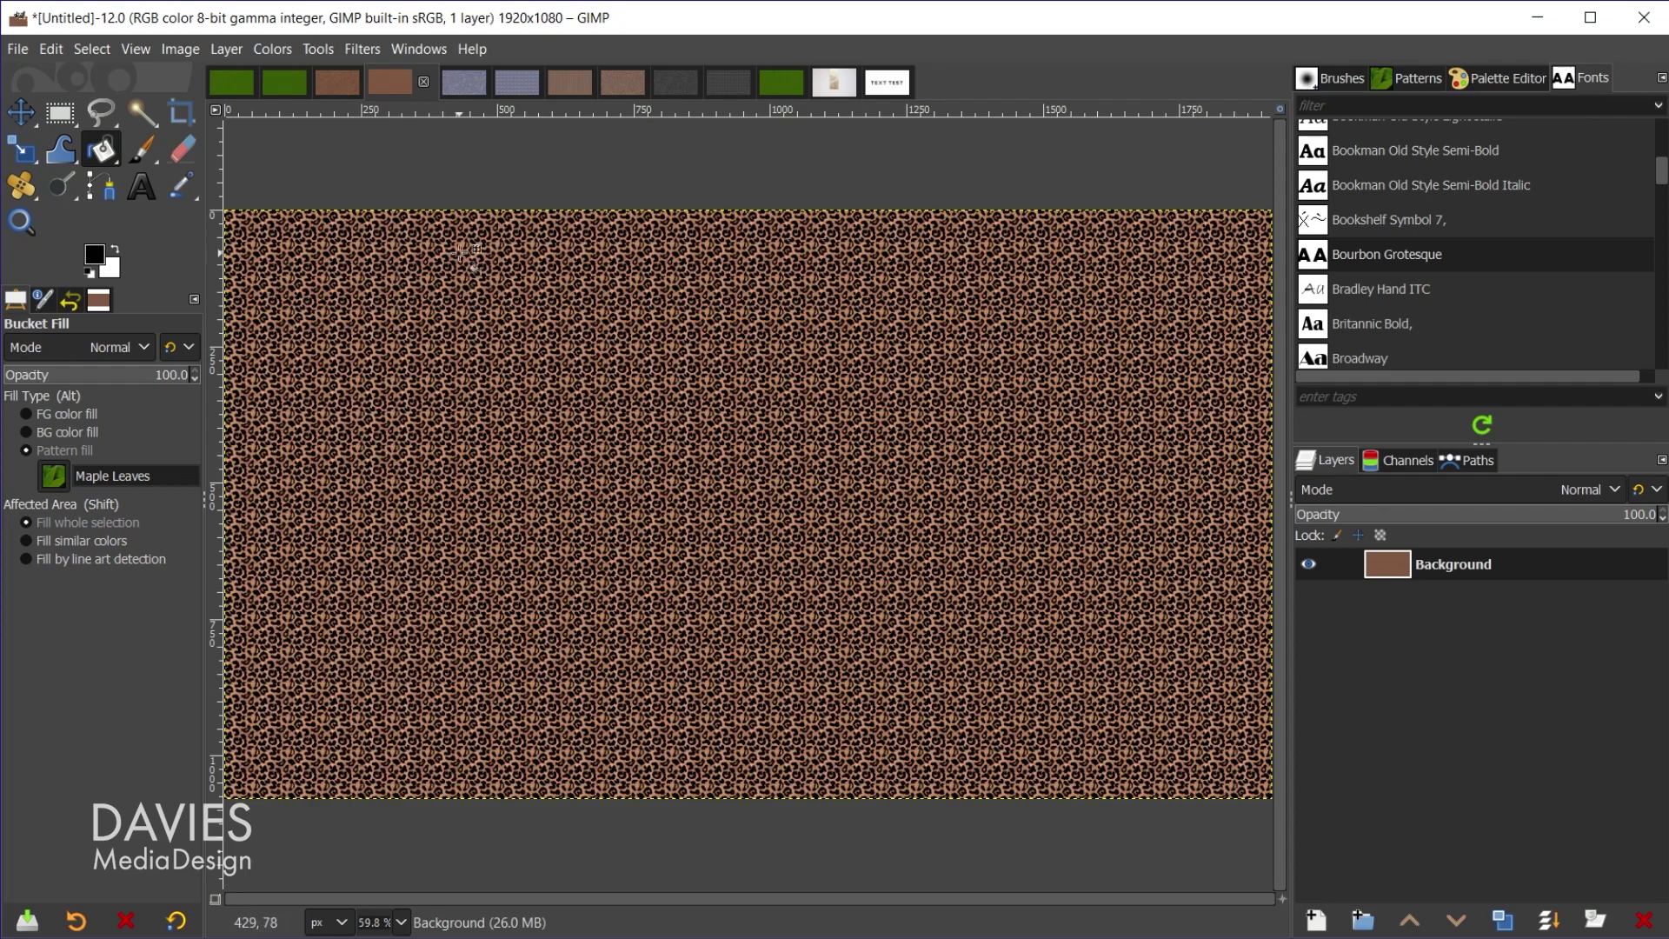
pyautogui.click(334, 85)
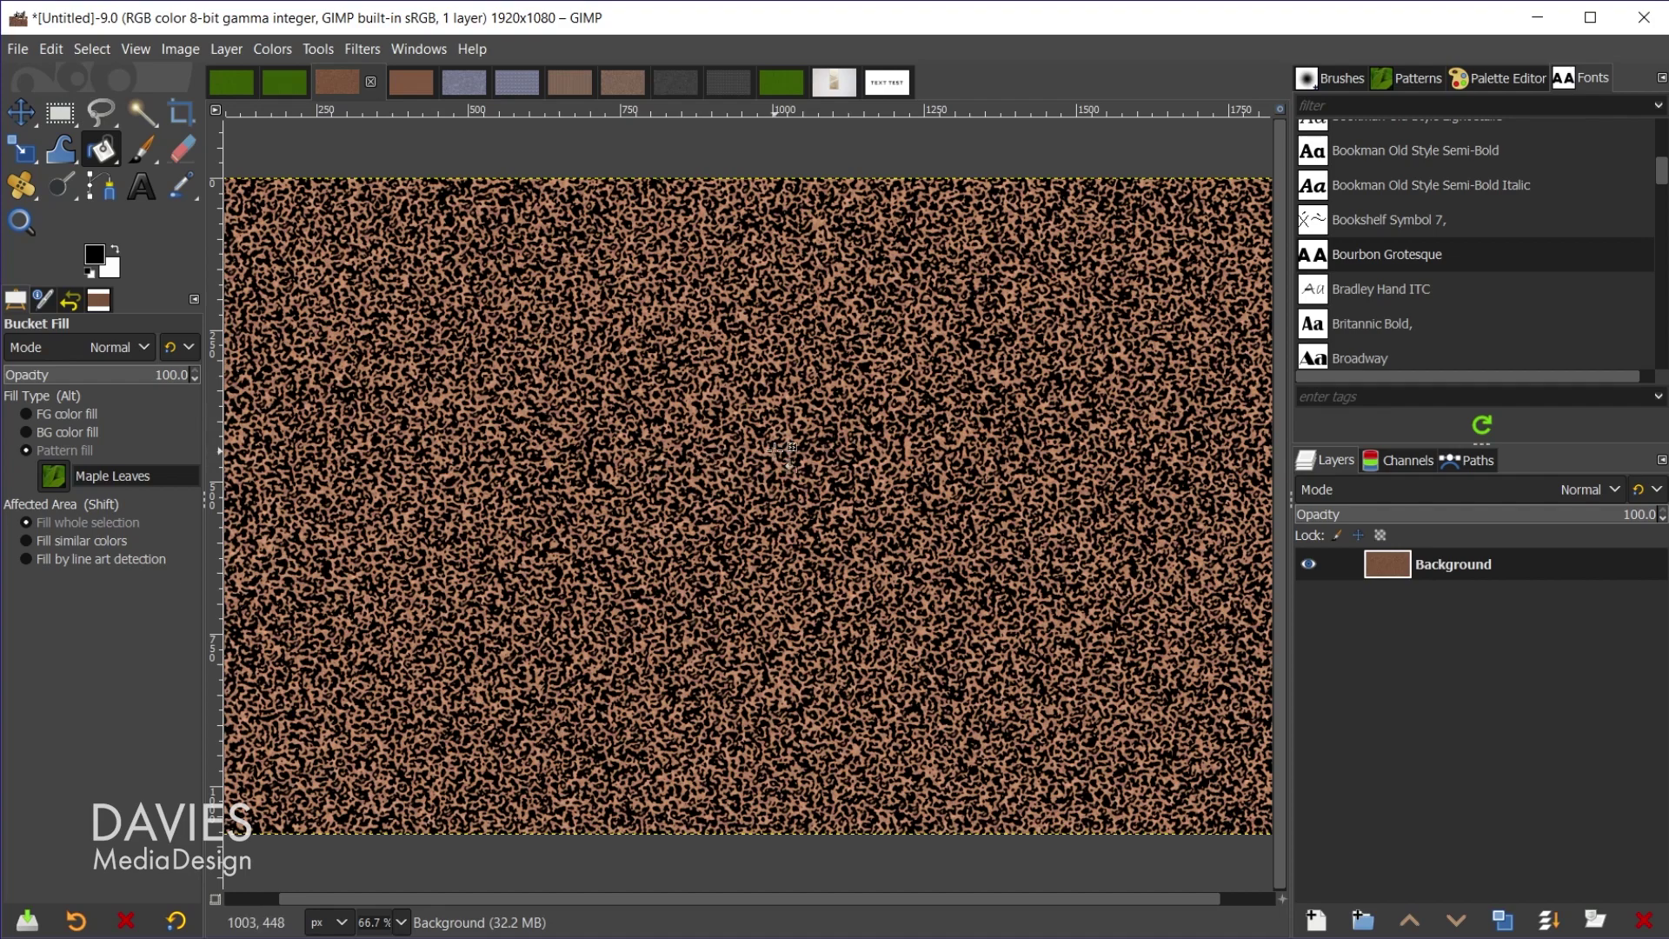
# - Compare tiled versus synthesized blue stone, bark and dark grey rock fills
pyautogui.click(509, 80)
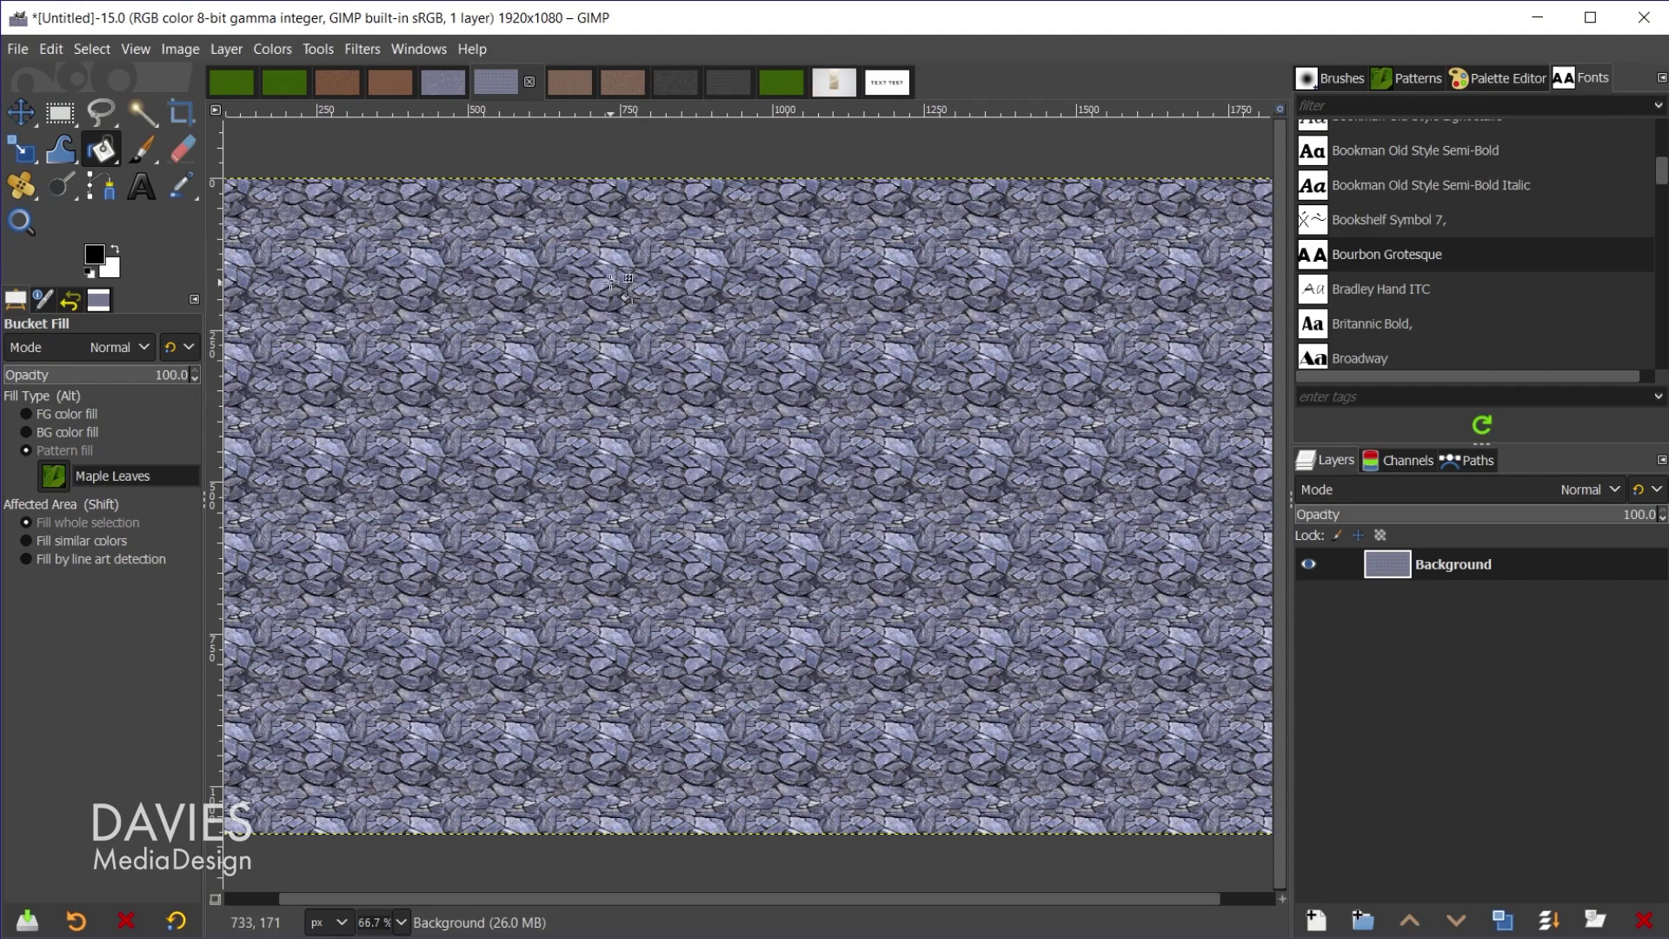
pyautogui.click(429, 85)
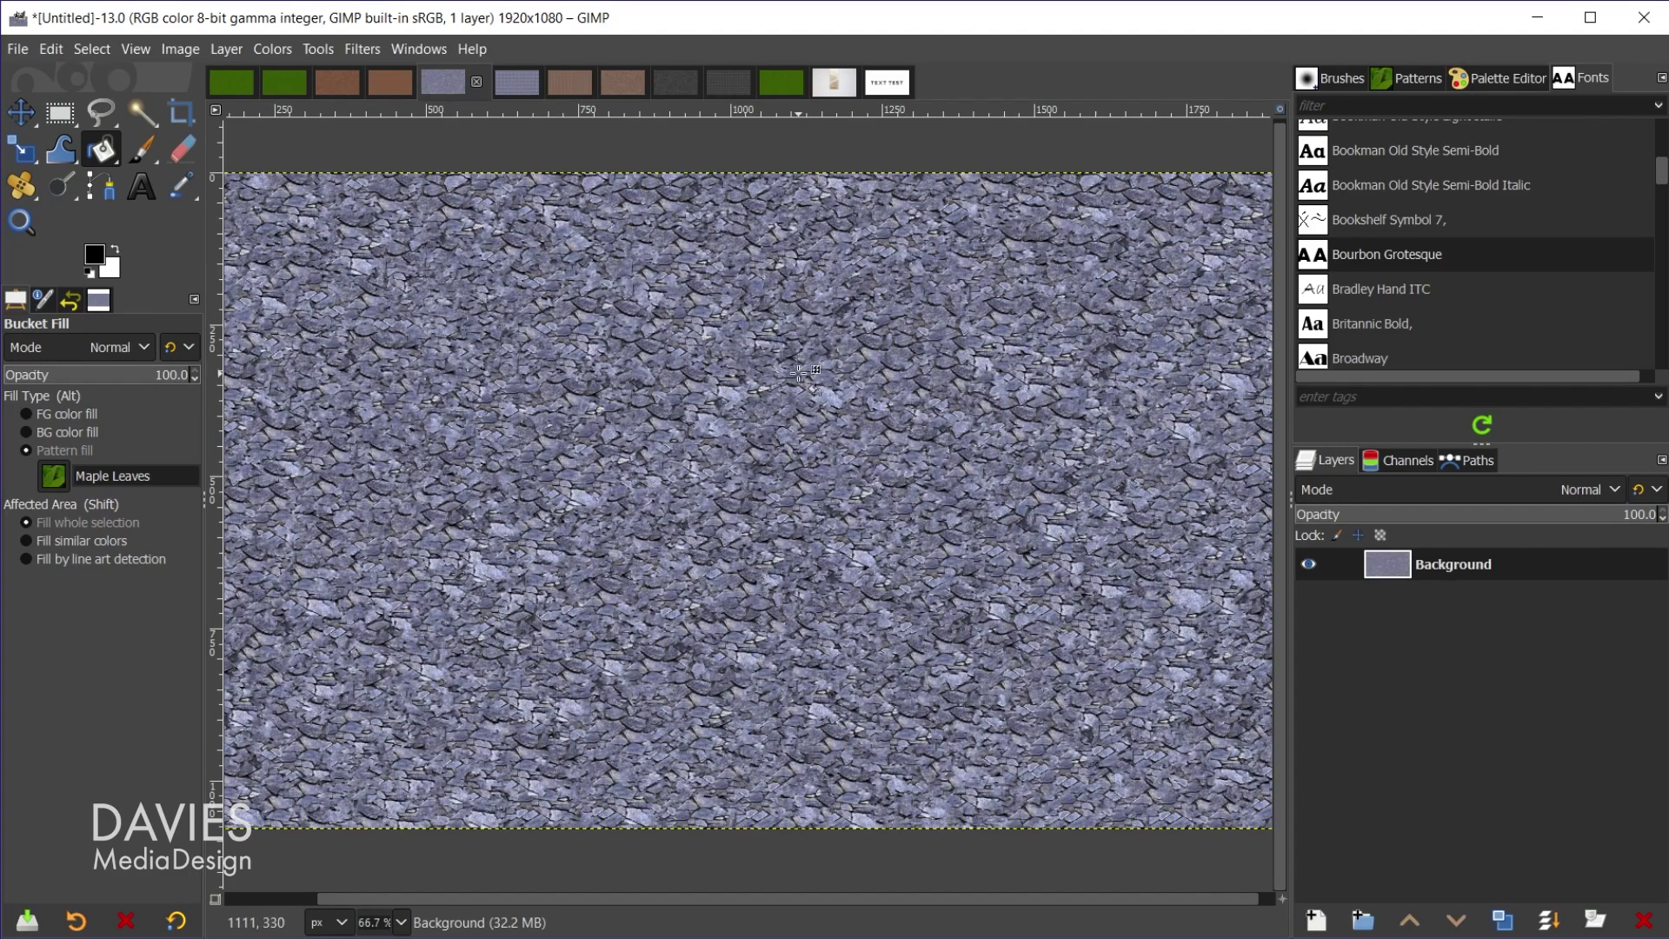
pyautogui.click(572, 85)
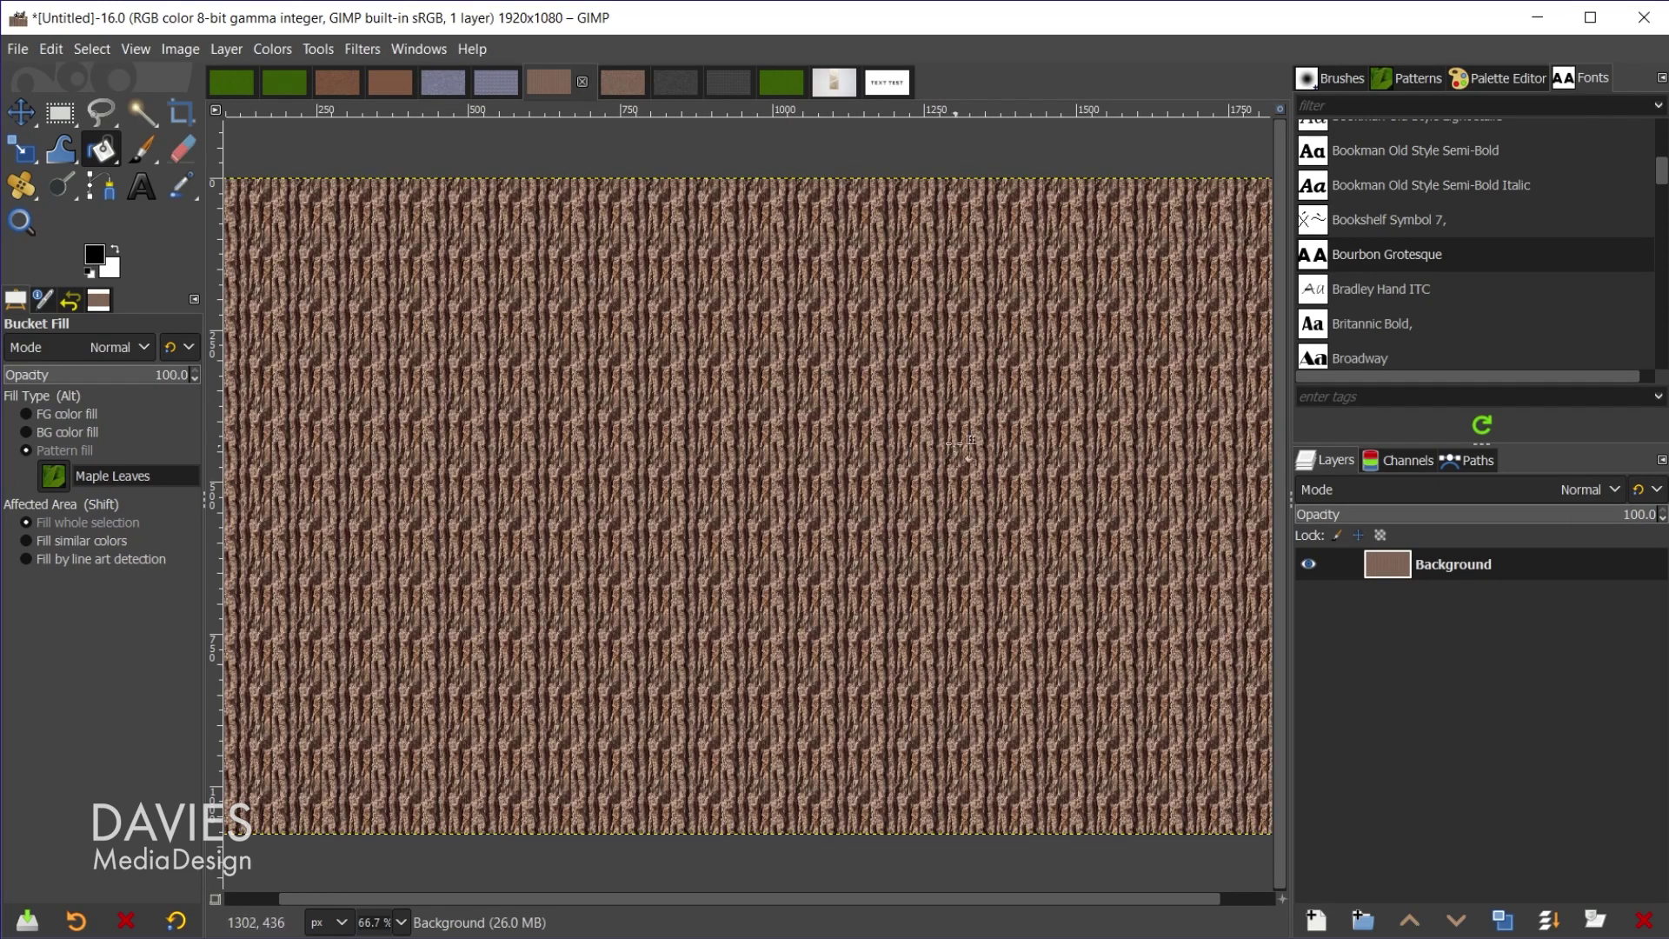
pyautogui.click(621, 87)
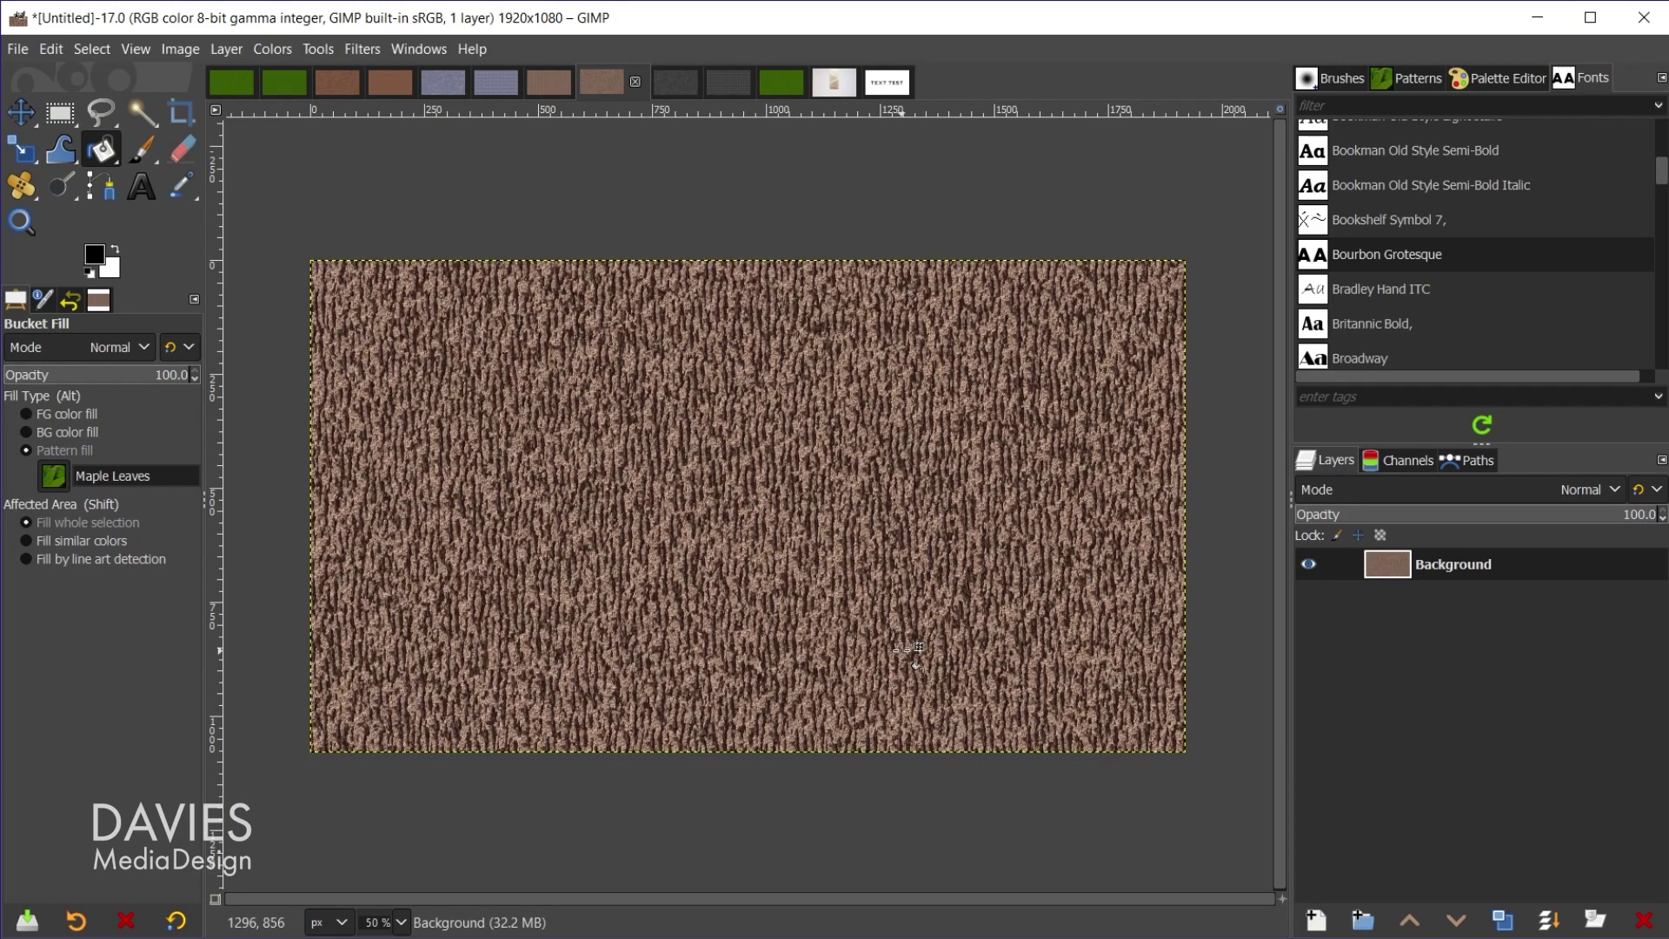
pyautogui.click(715, 90)
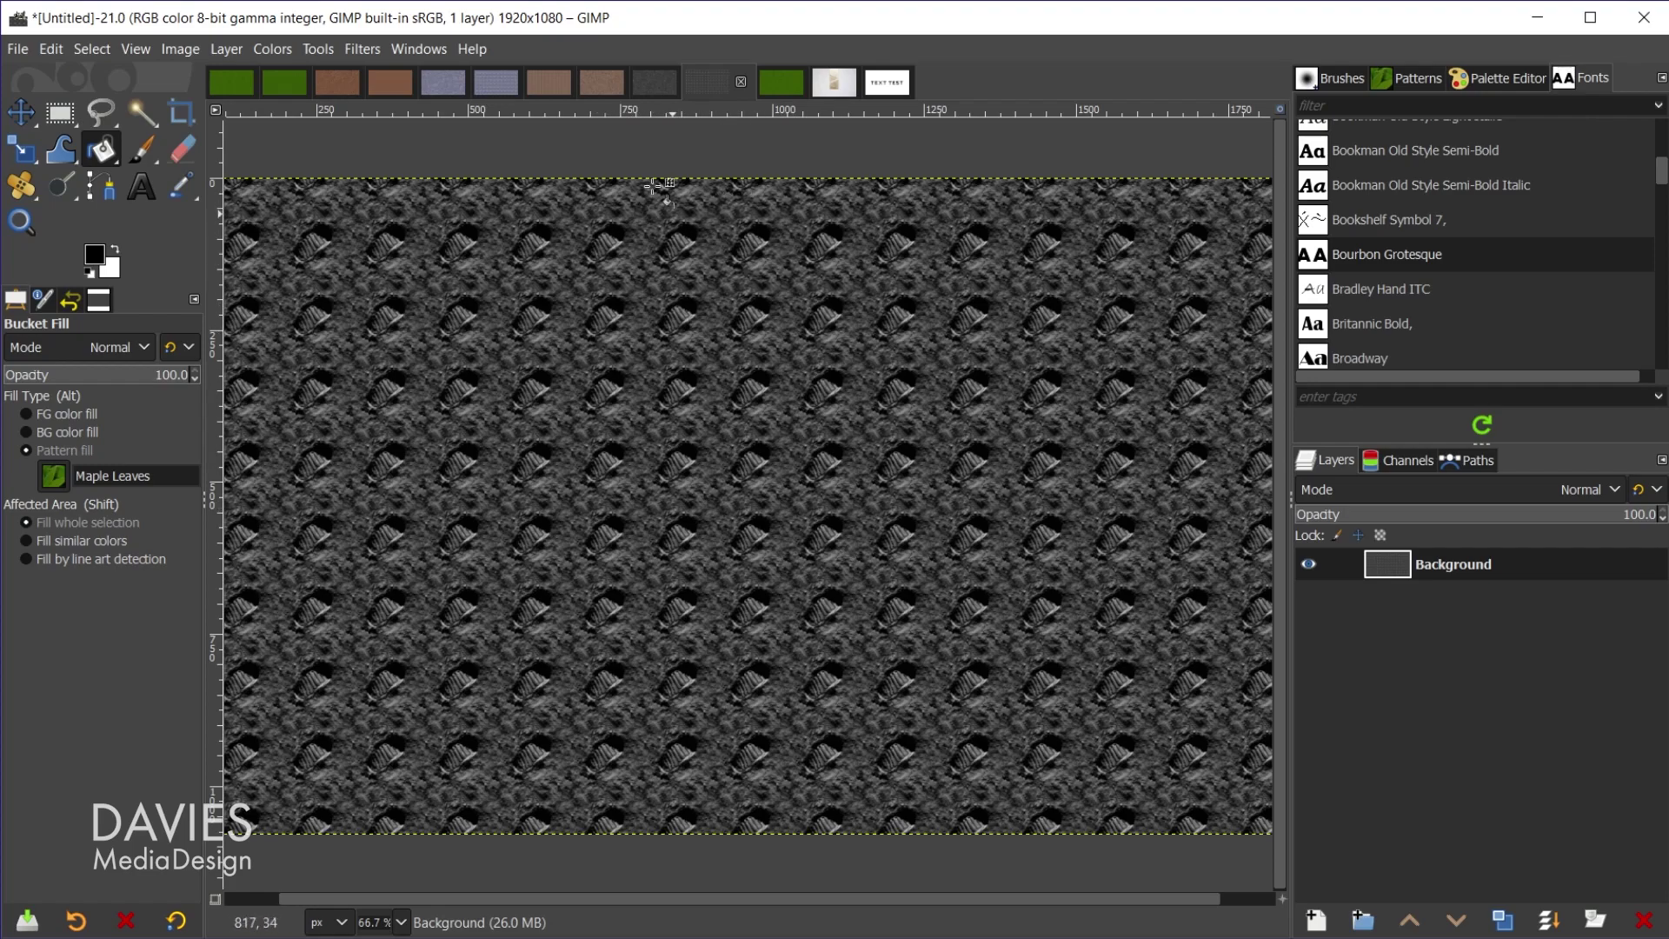
pyautogui.click(654, 82)
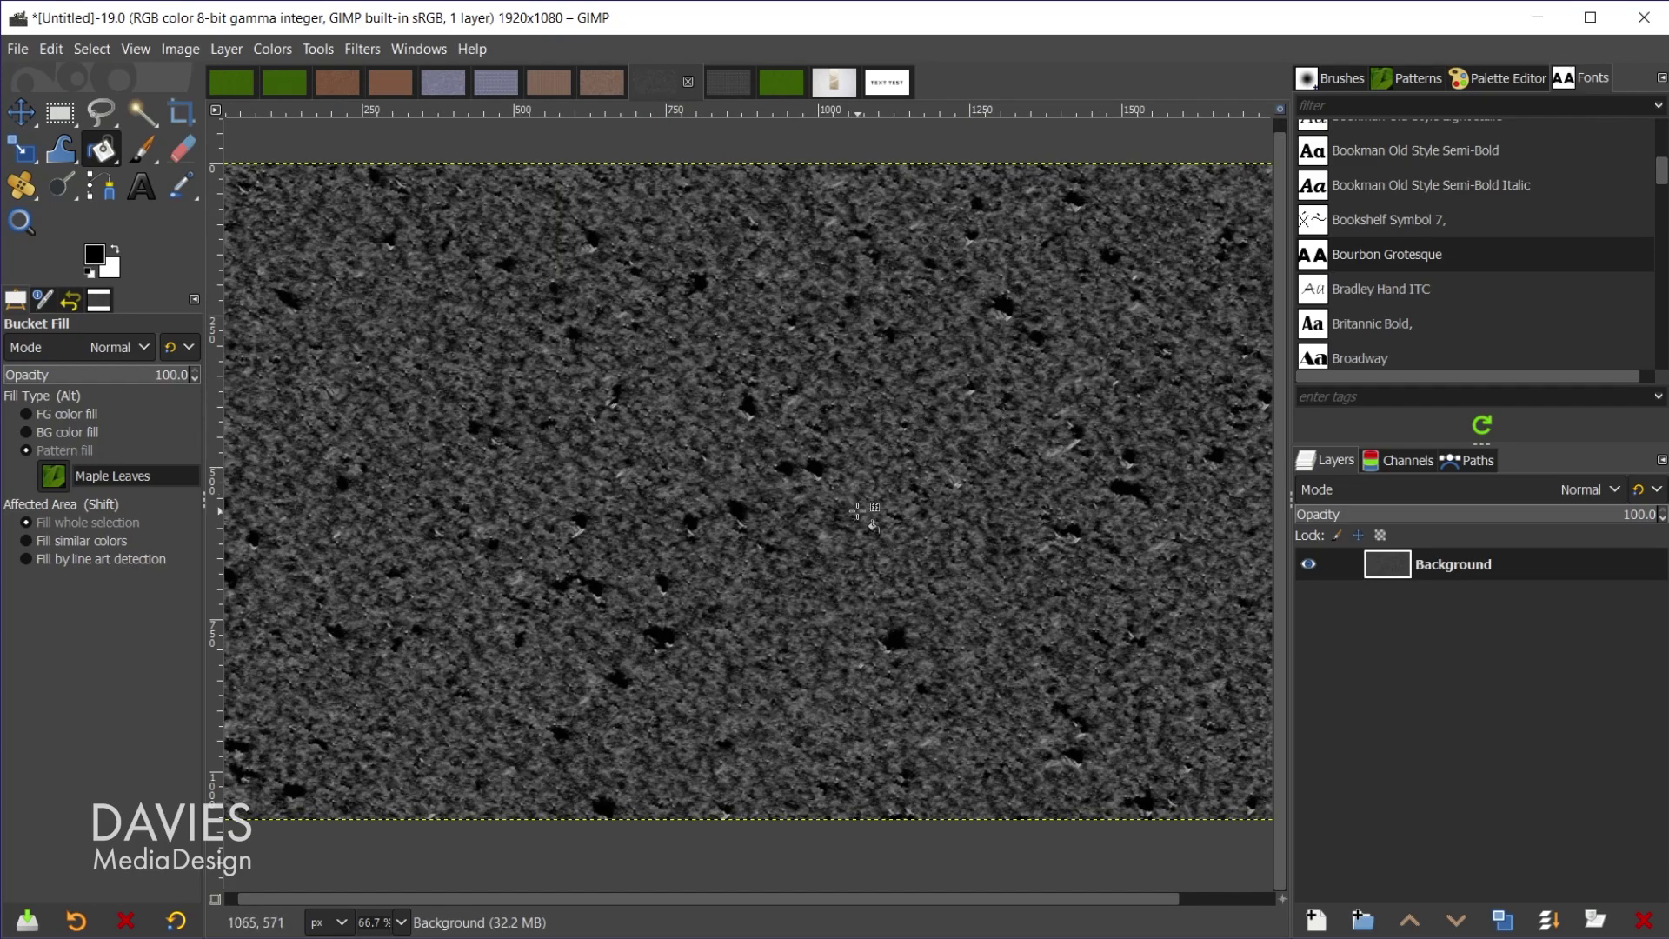
# - Check the Edit menu's Fill with pattern seamless entry, then switch to the staircase wall photo
pyautogui.click(50, 50)
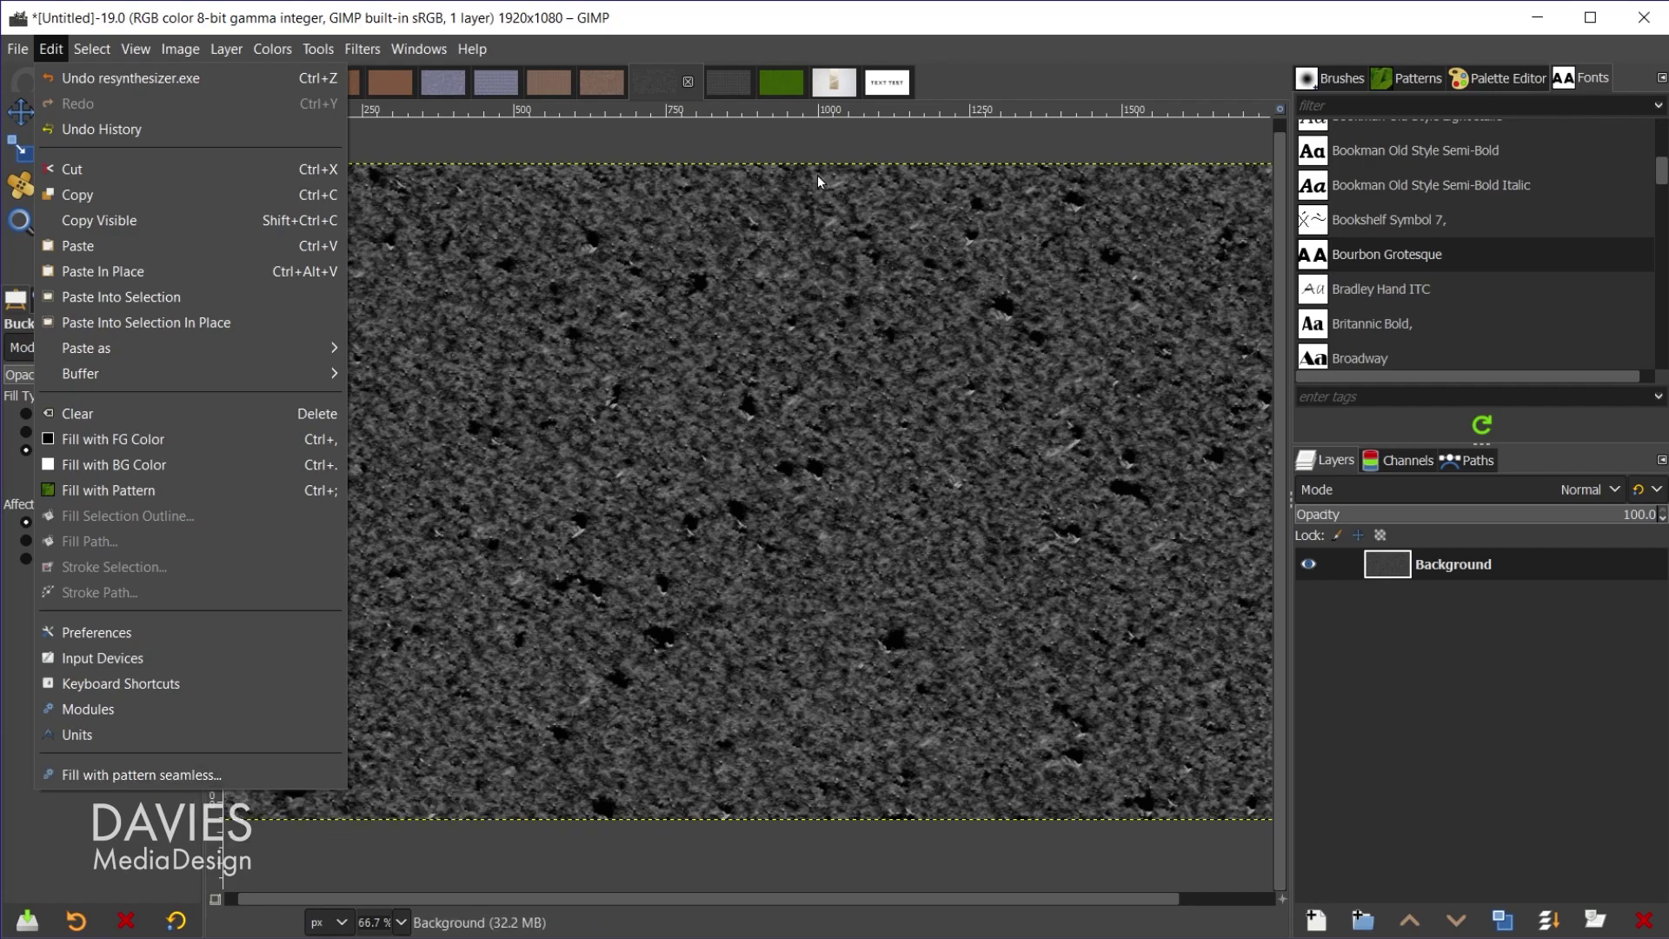
pyautogui.click(818, 16)
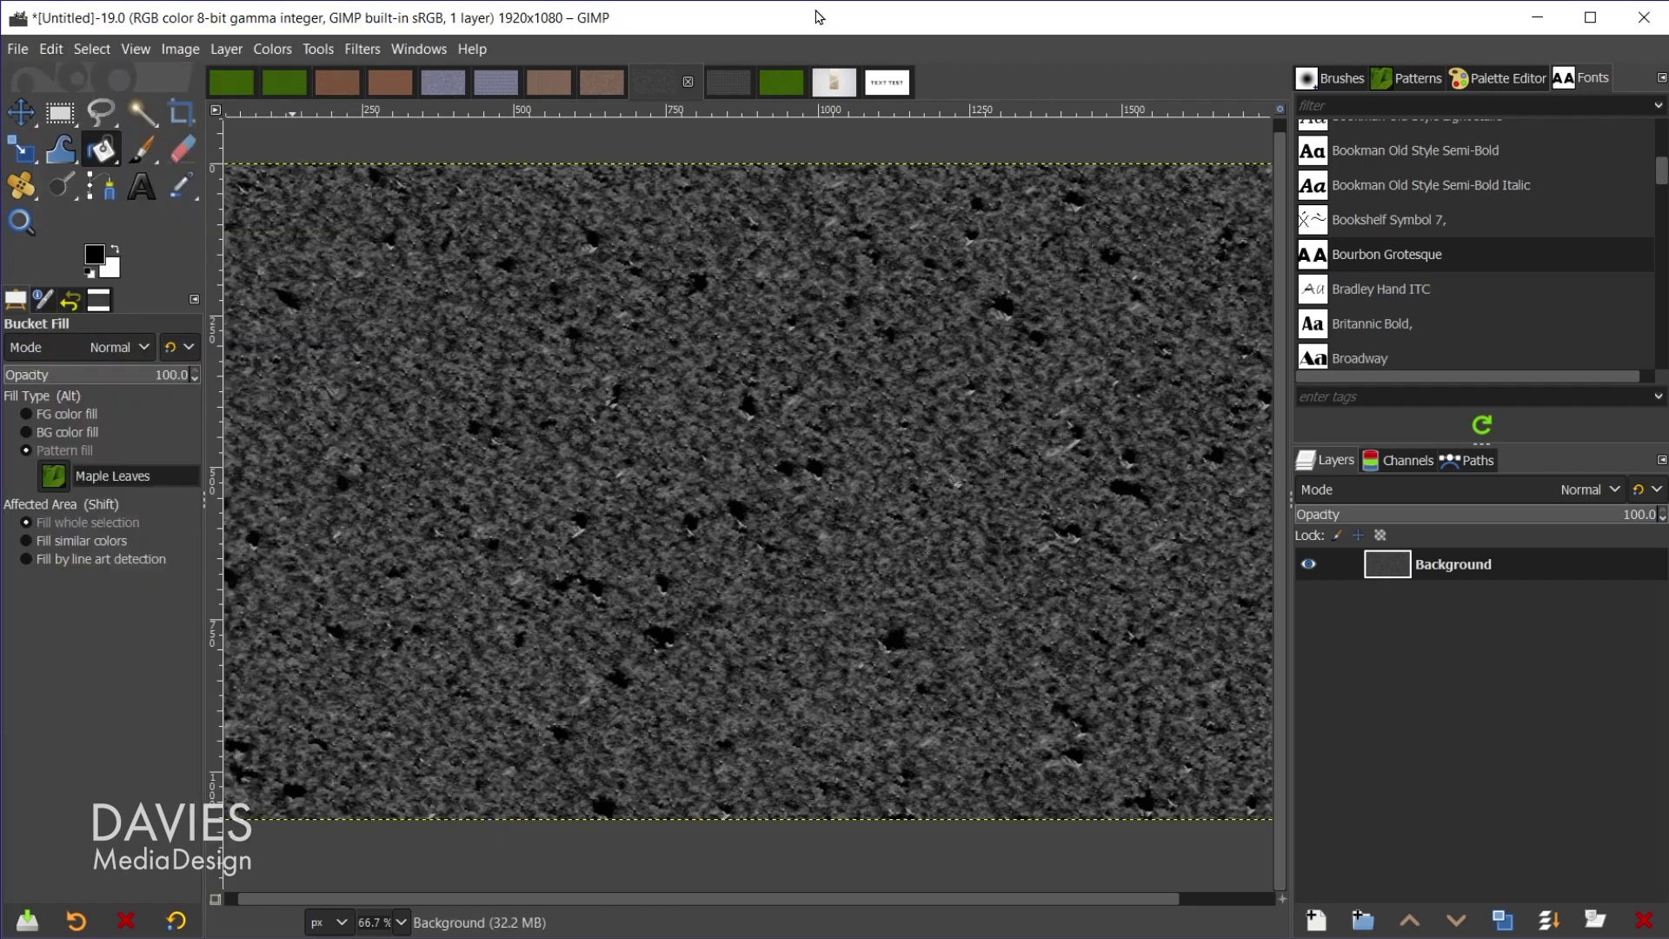
pyautogui.click(832, 87)
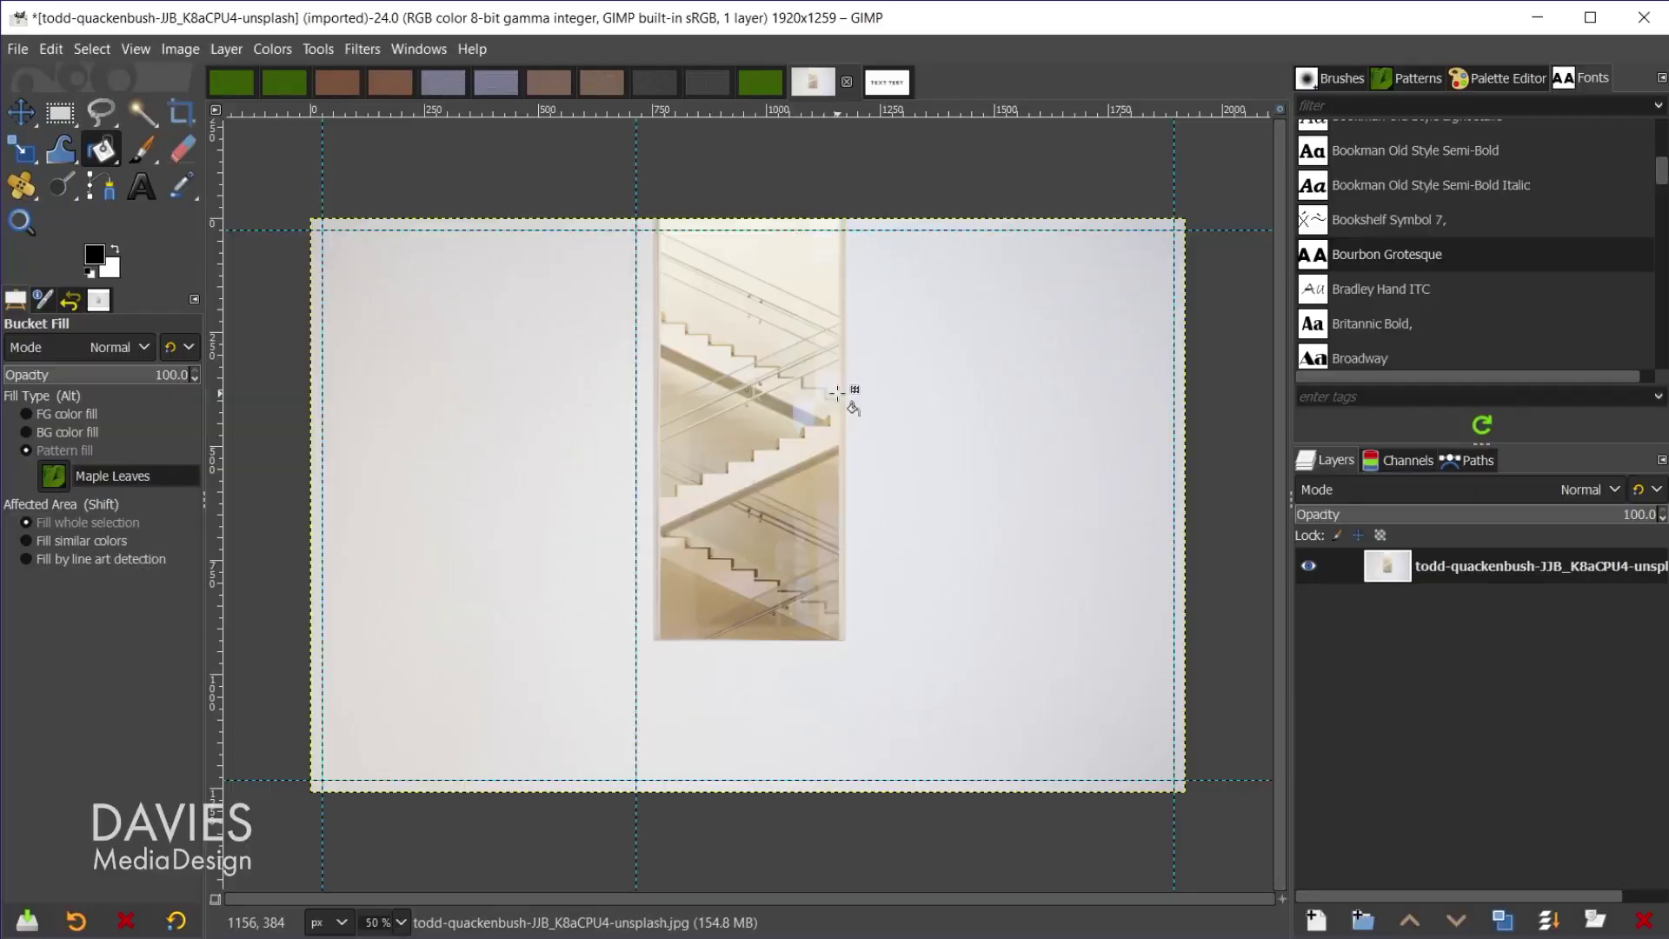
# - Add a new empty layer named 'Green wall 1'
pyautogui.click(1324, 924)
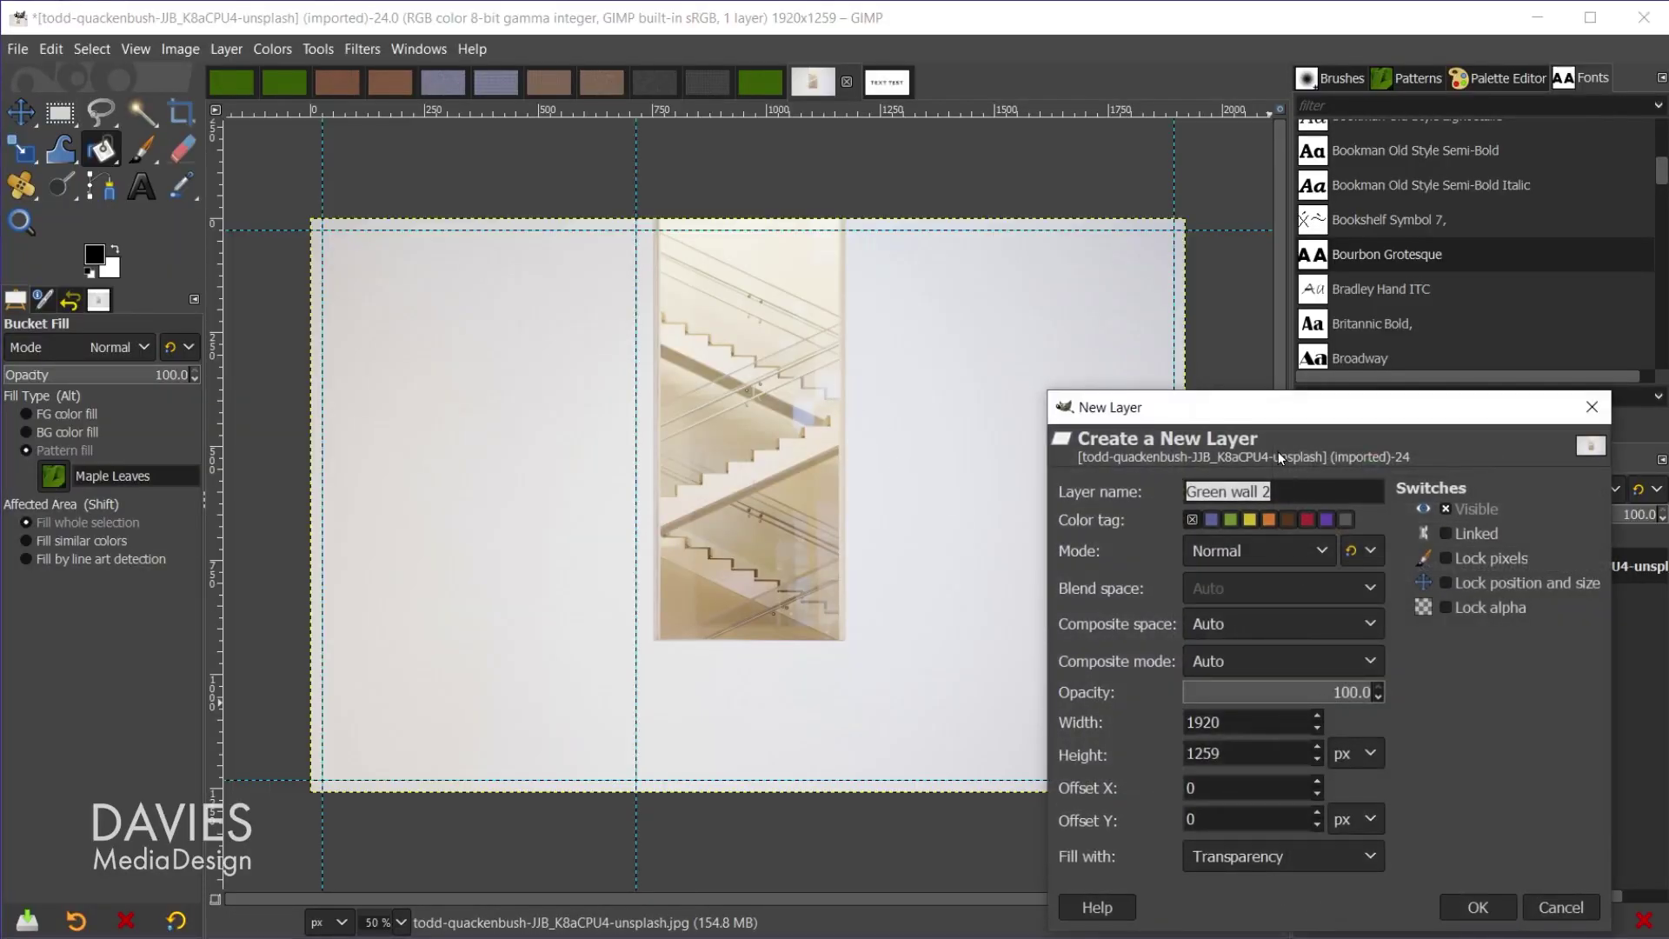
pyautogui.press('End')
pyautogui.press('BackSpace')
pyautogui.press('Return')
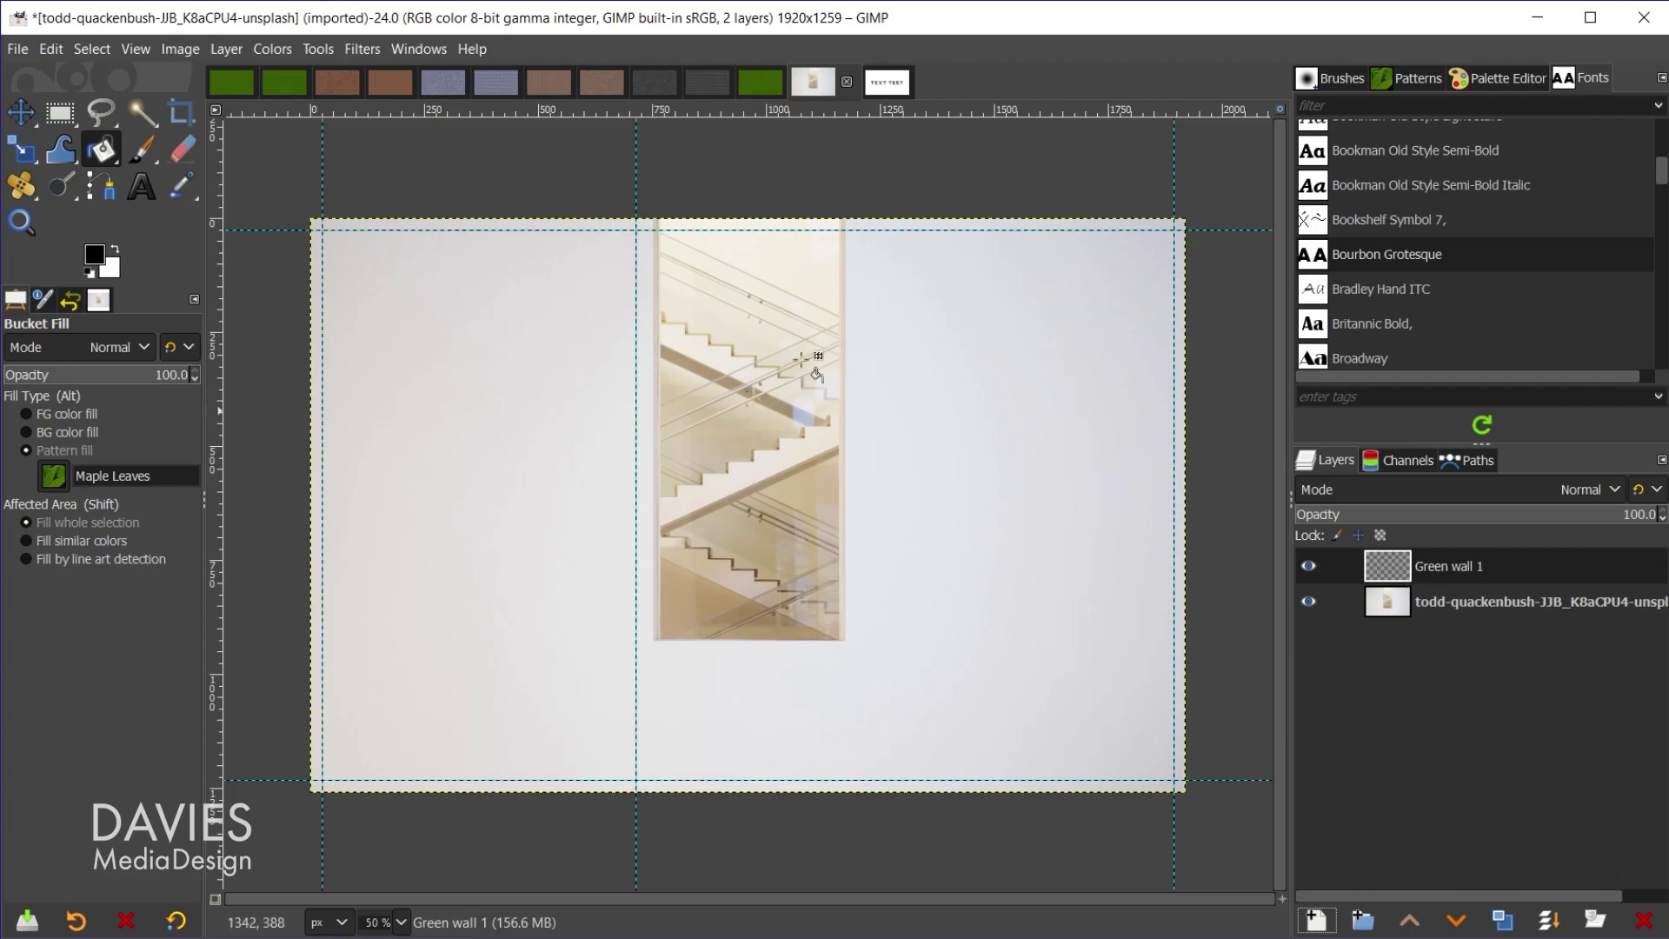
# - Rectangle-select the whole left wall panel and switch to the Bucket Fill tool
pyautogui.click(61, 116)
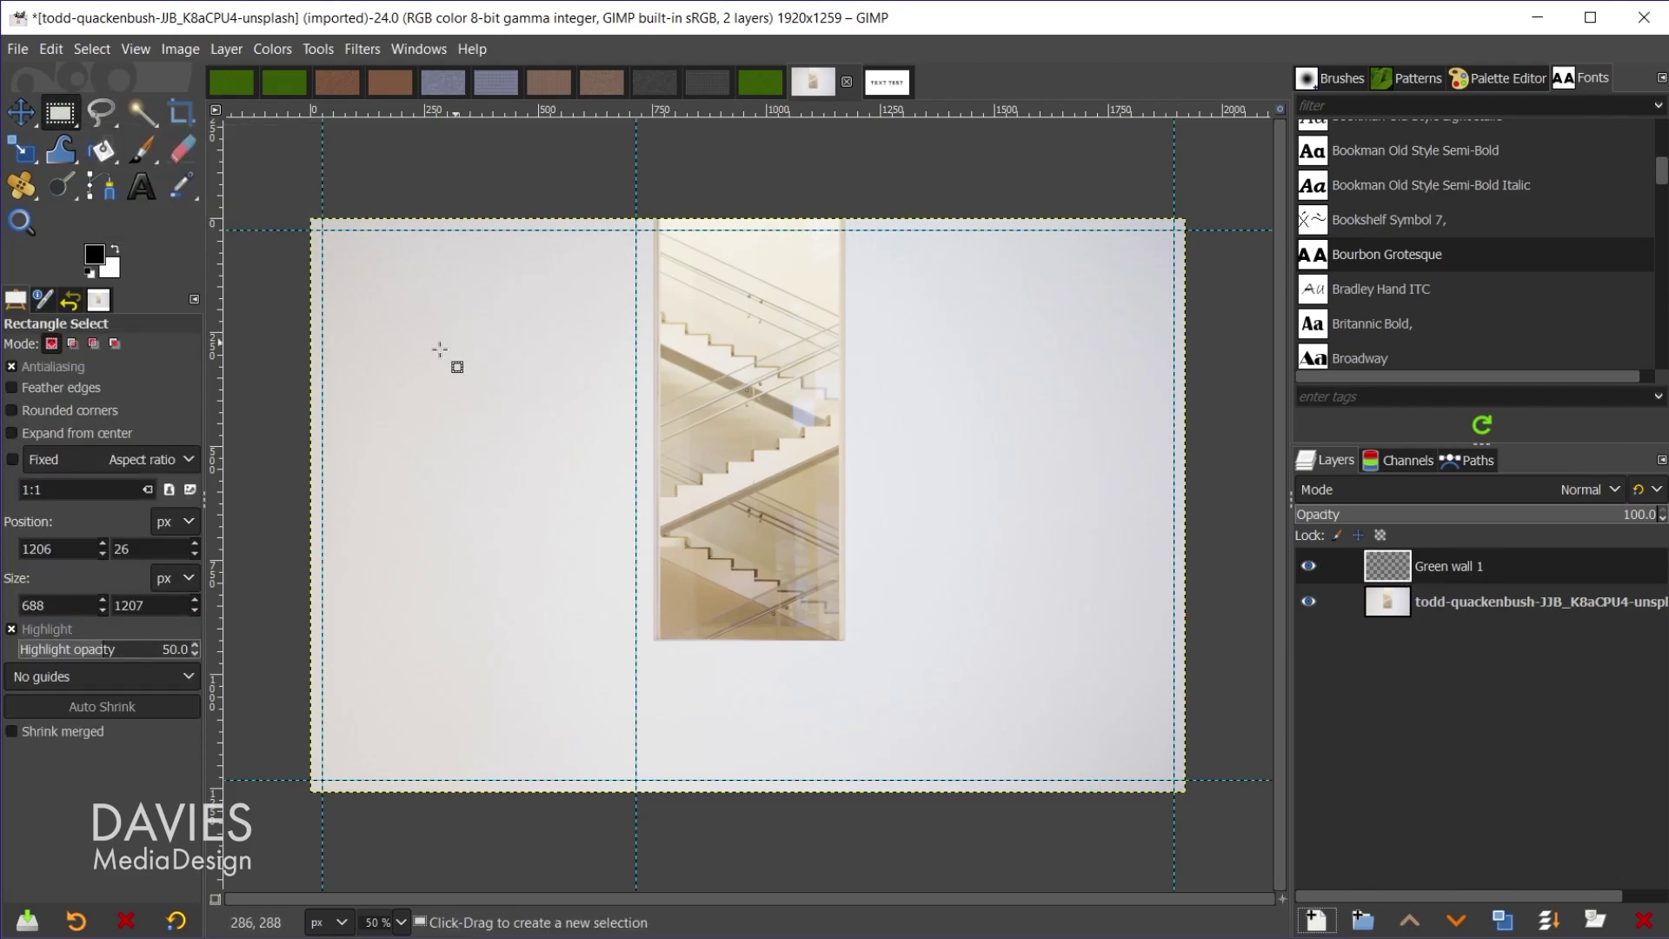
pyautogui.moveTo(341, 247); pyautogui.dragTo(636, 780)
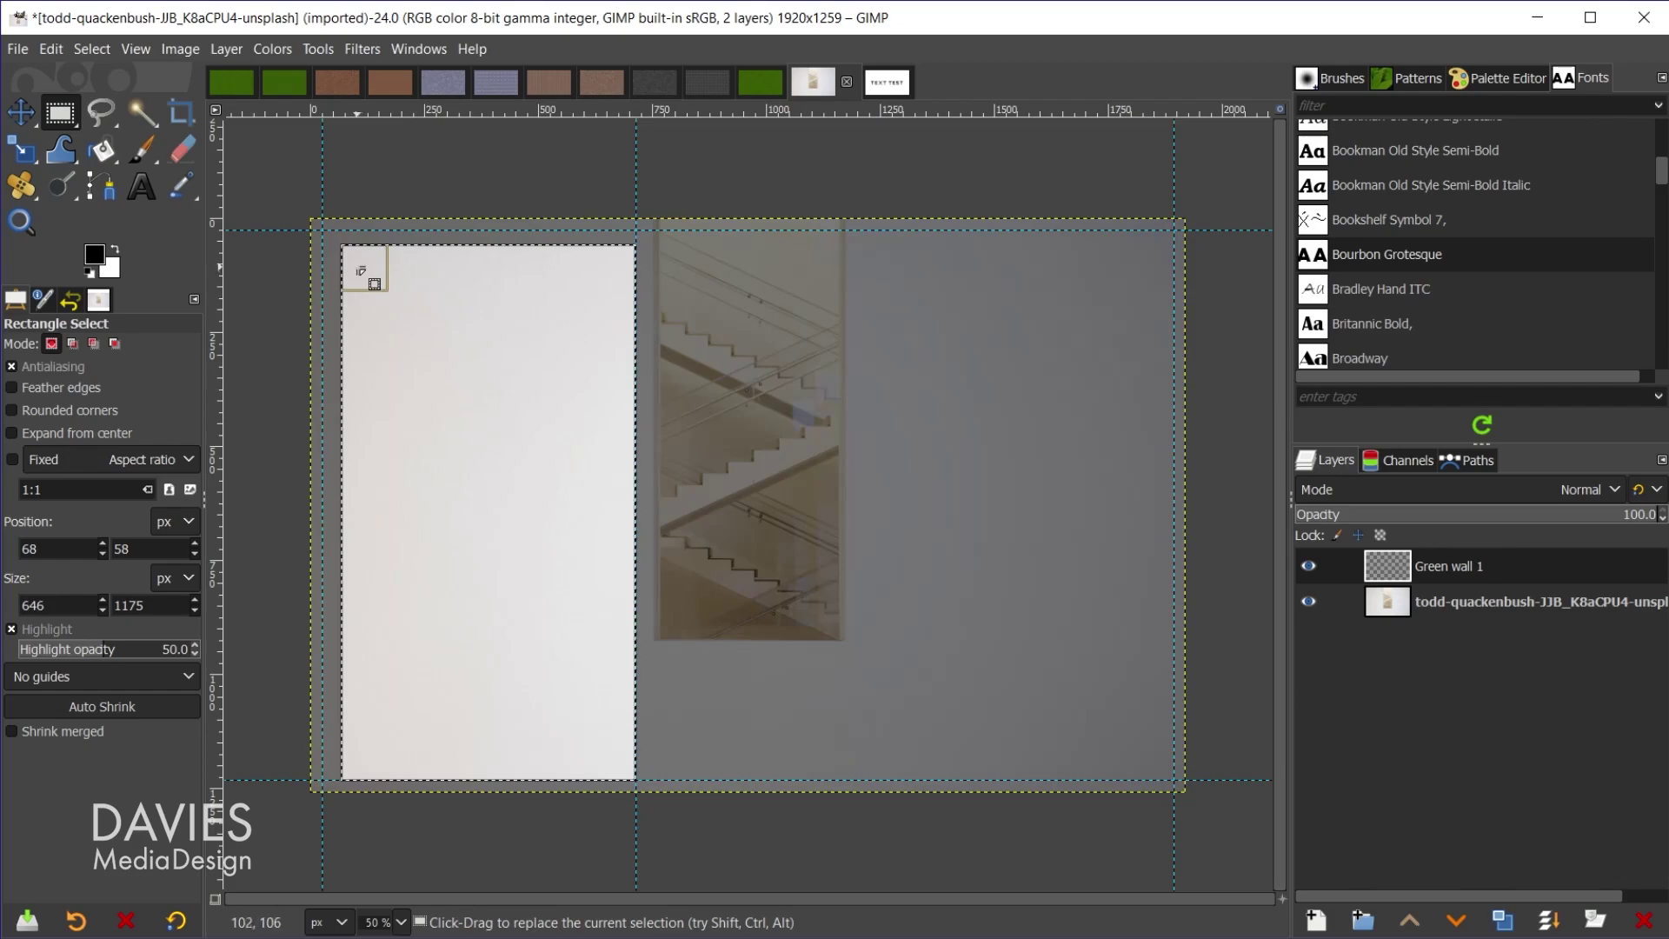
pyautogui.moveTo(359, 268); pyautogui.dragTo(340, 253)
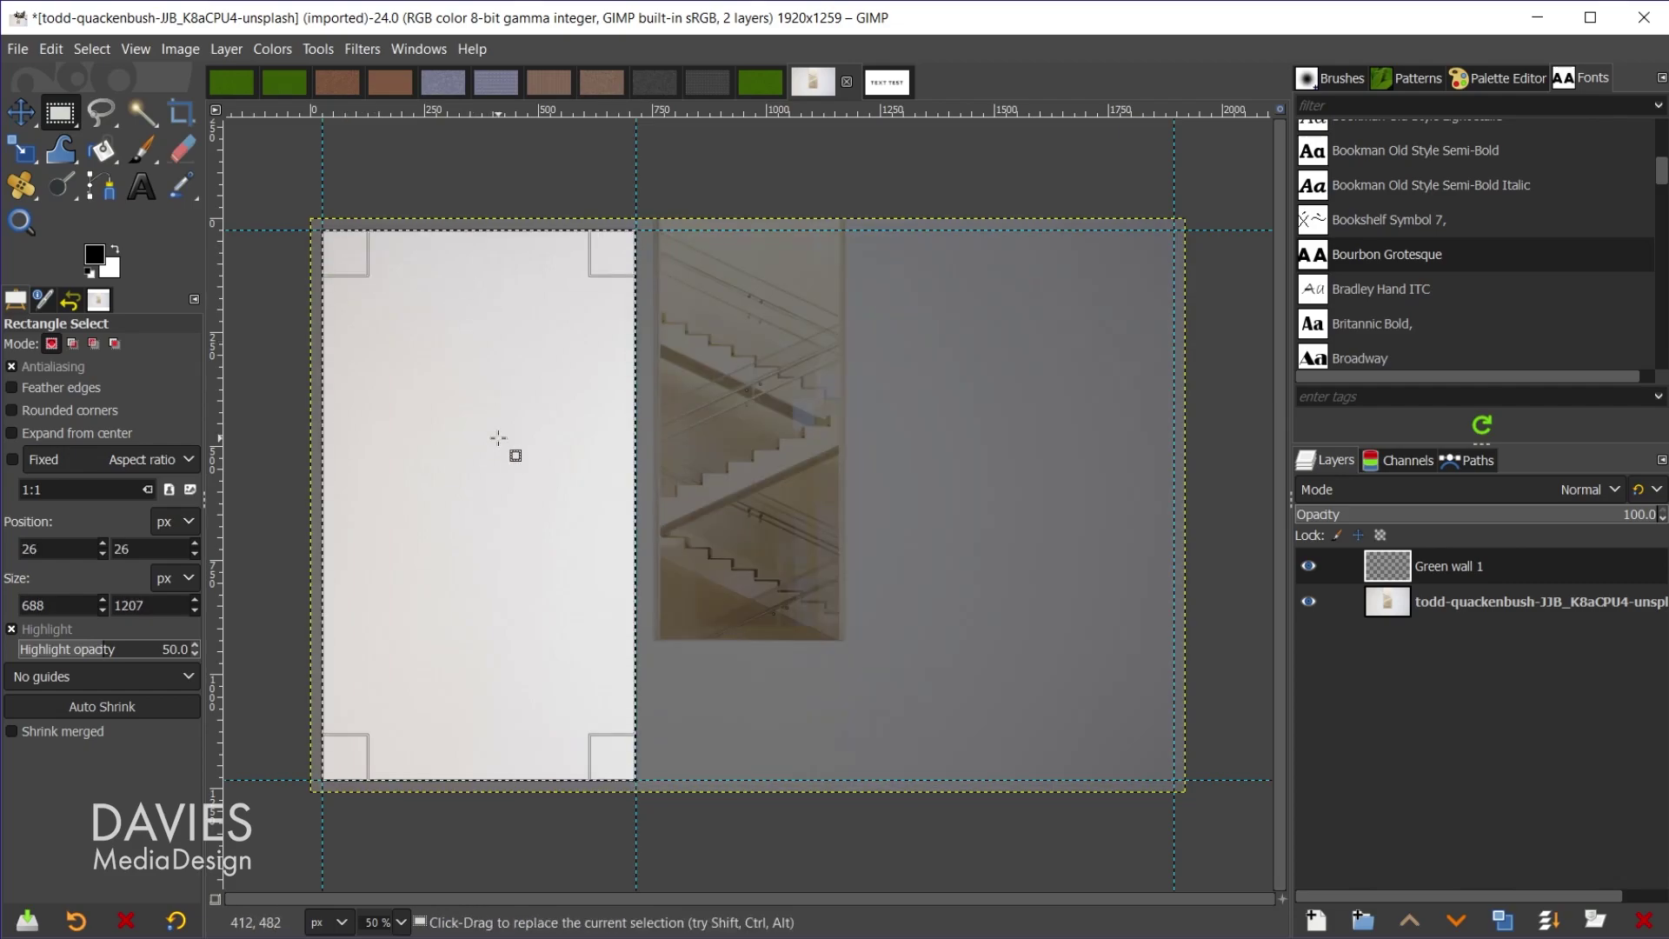
pyautogui.hotkey('shift', 'b')
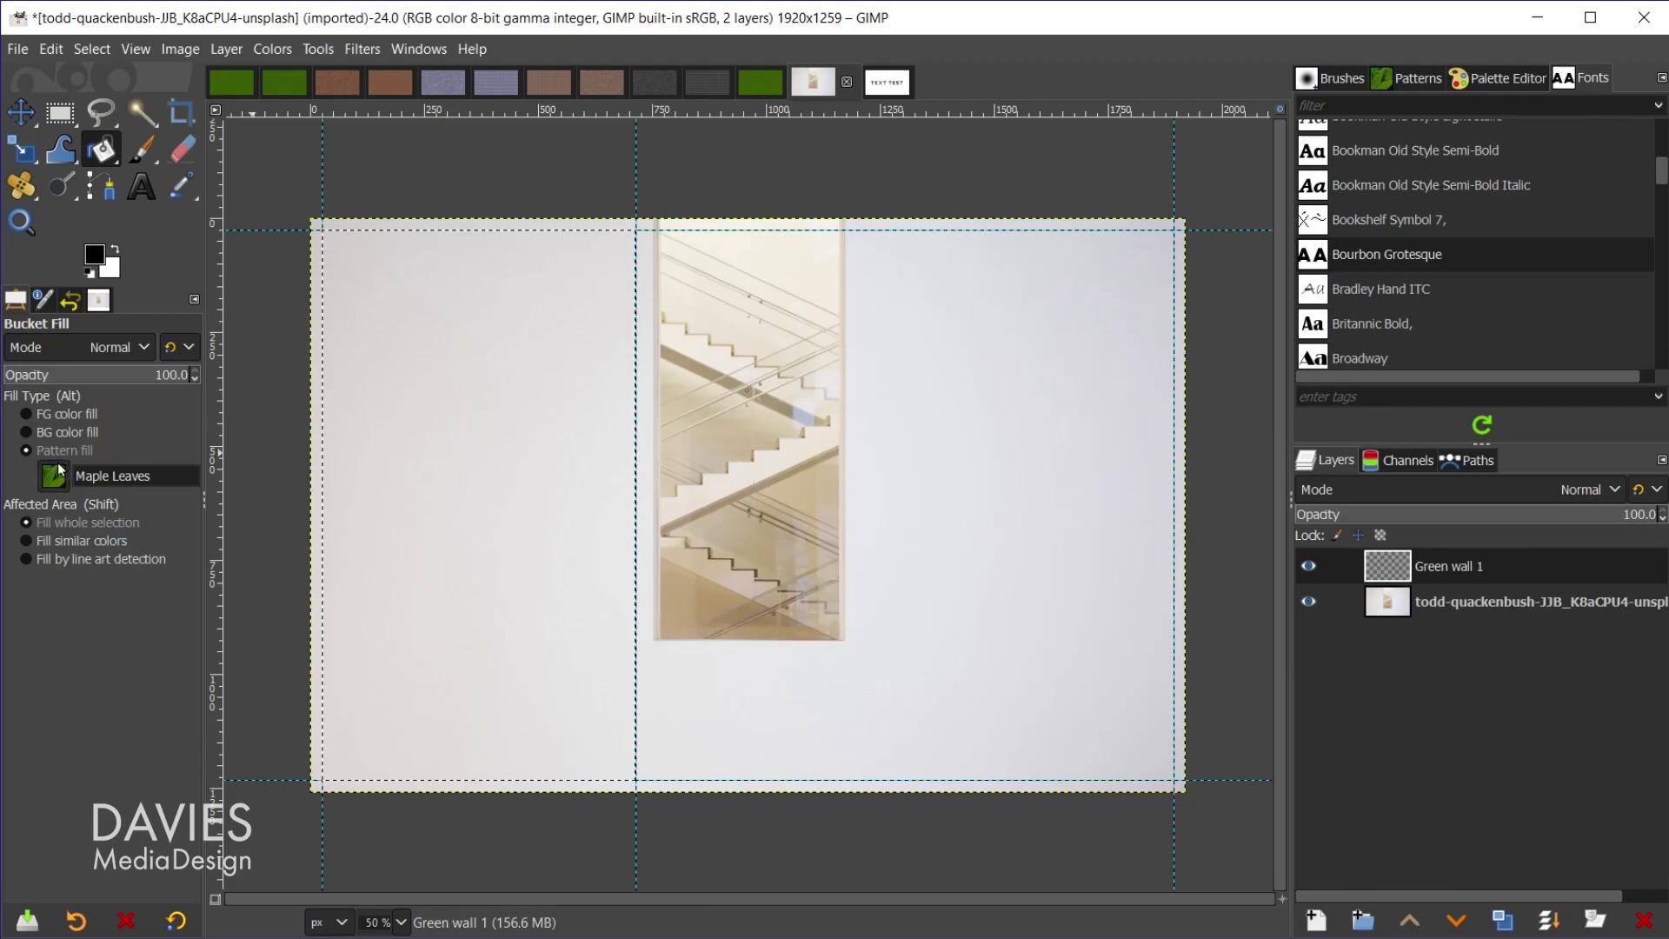
# - Bucket-fill the left wall with Maple Leaves, then move the selection onto the right wall panel
pyautogui.click(519, 376)
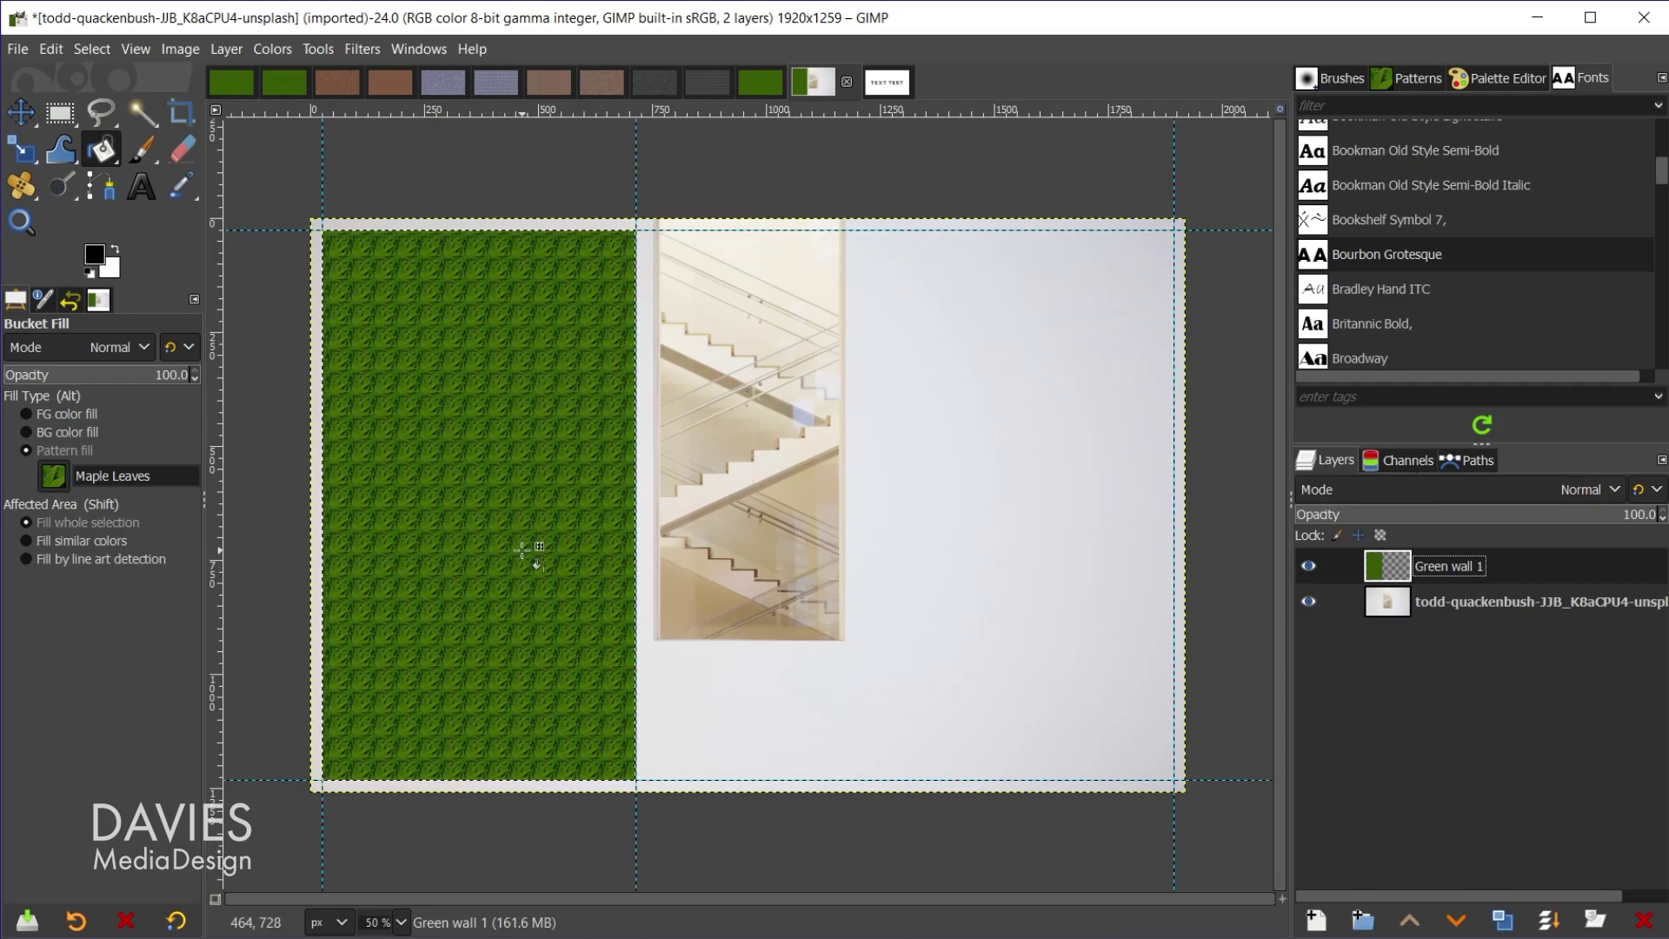
pyautogui.click(57, 114)
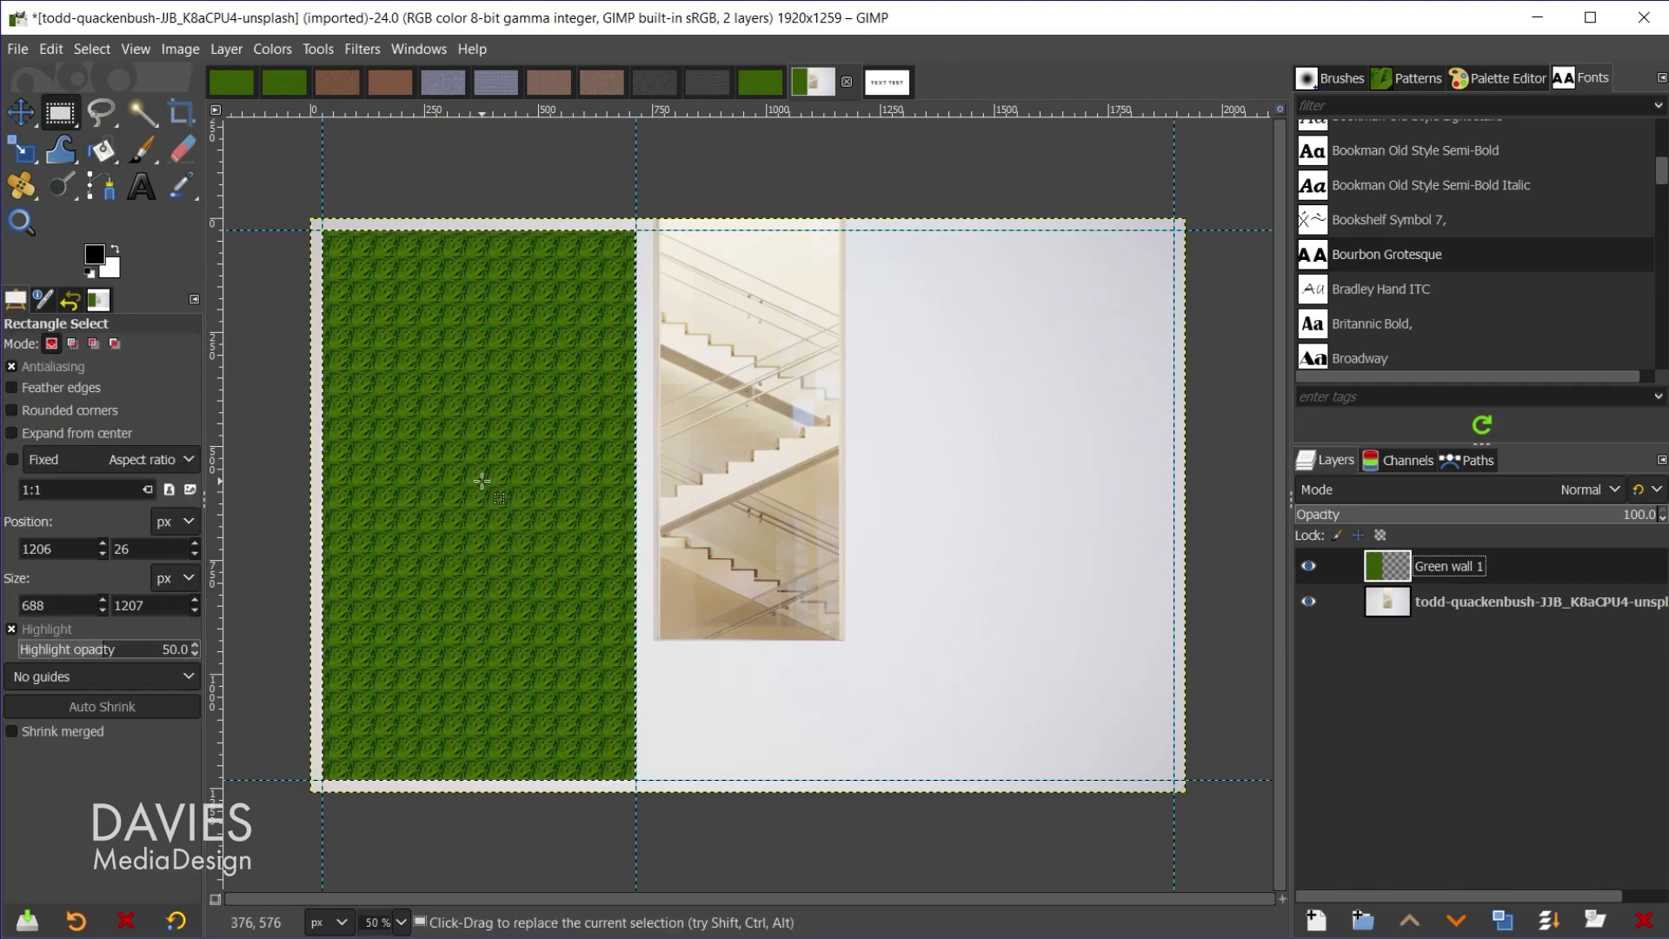
pyautogui.click(503, 445)
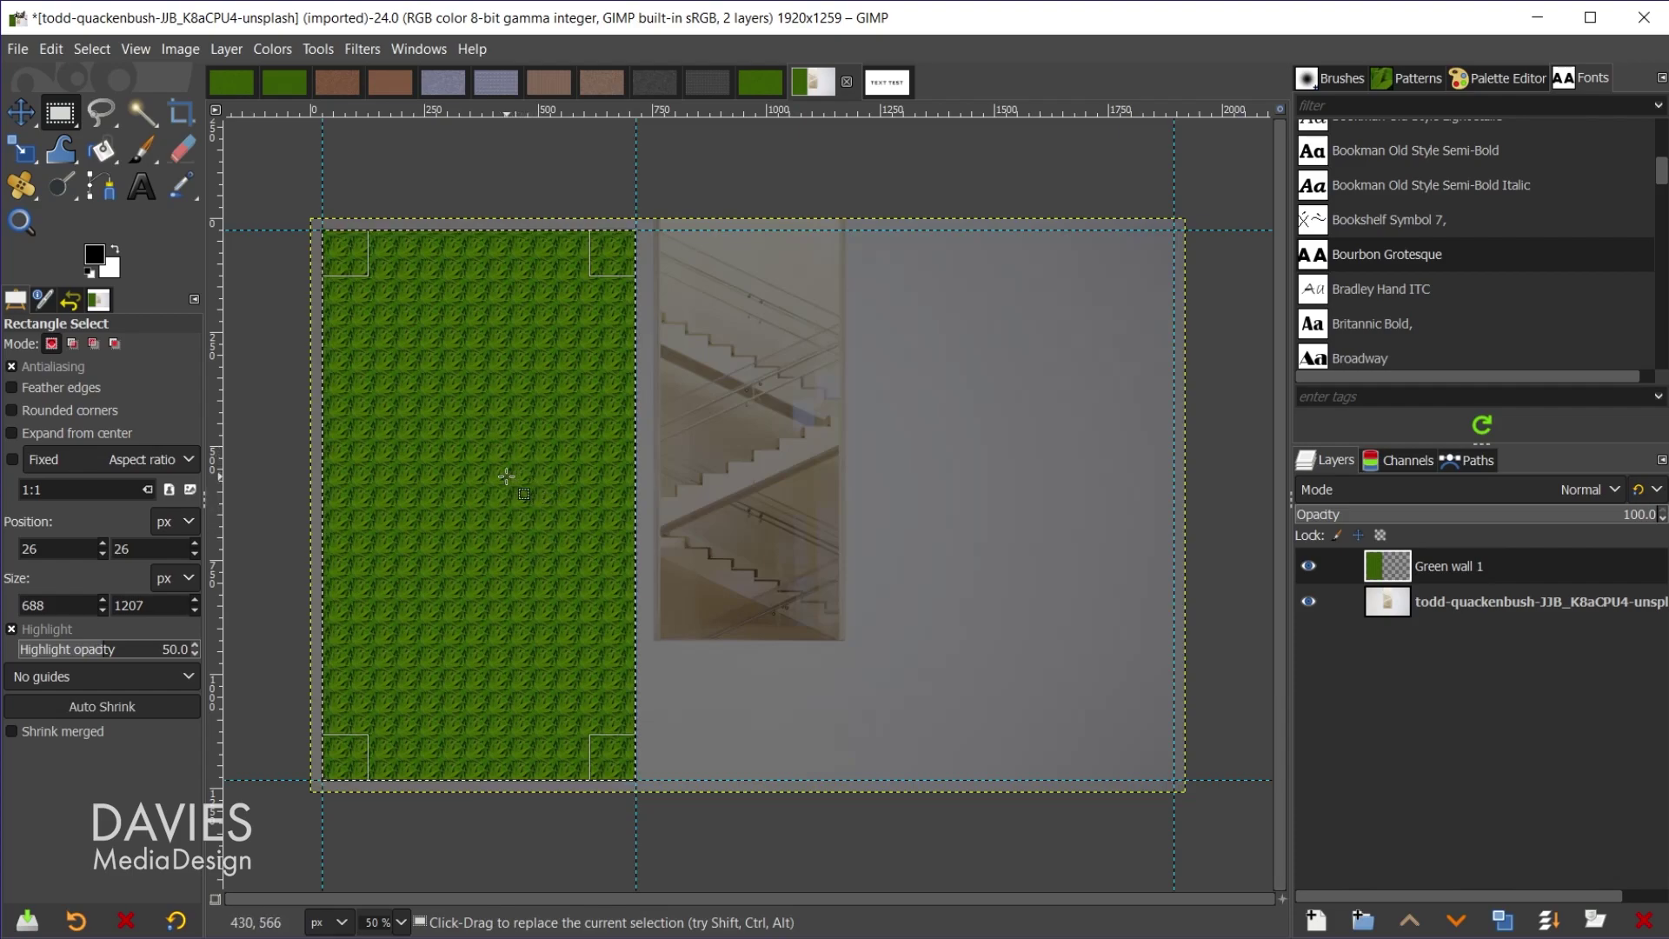
pyautogui.moveTo(506, 476); pyautogui.dragTo(1043, 480)
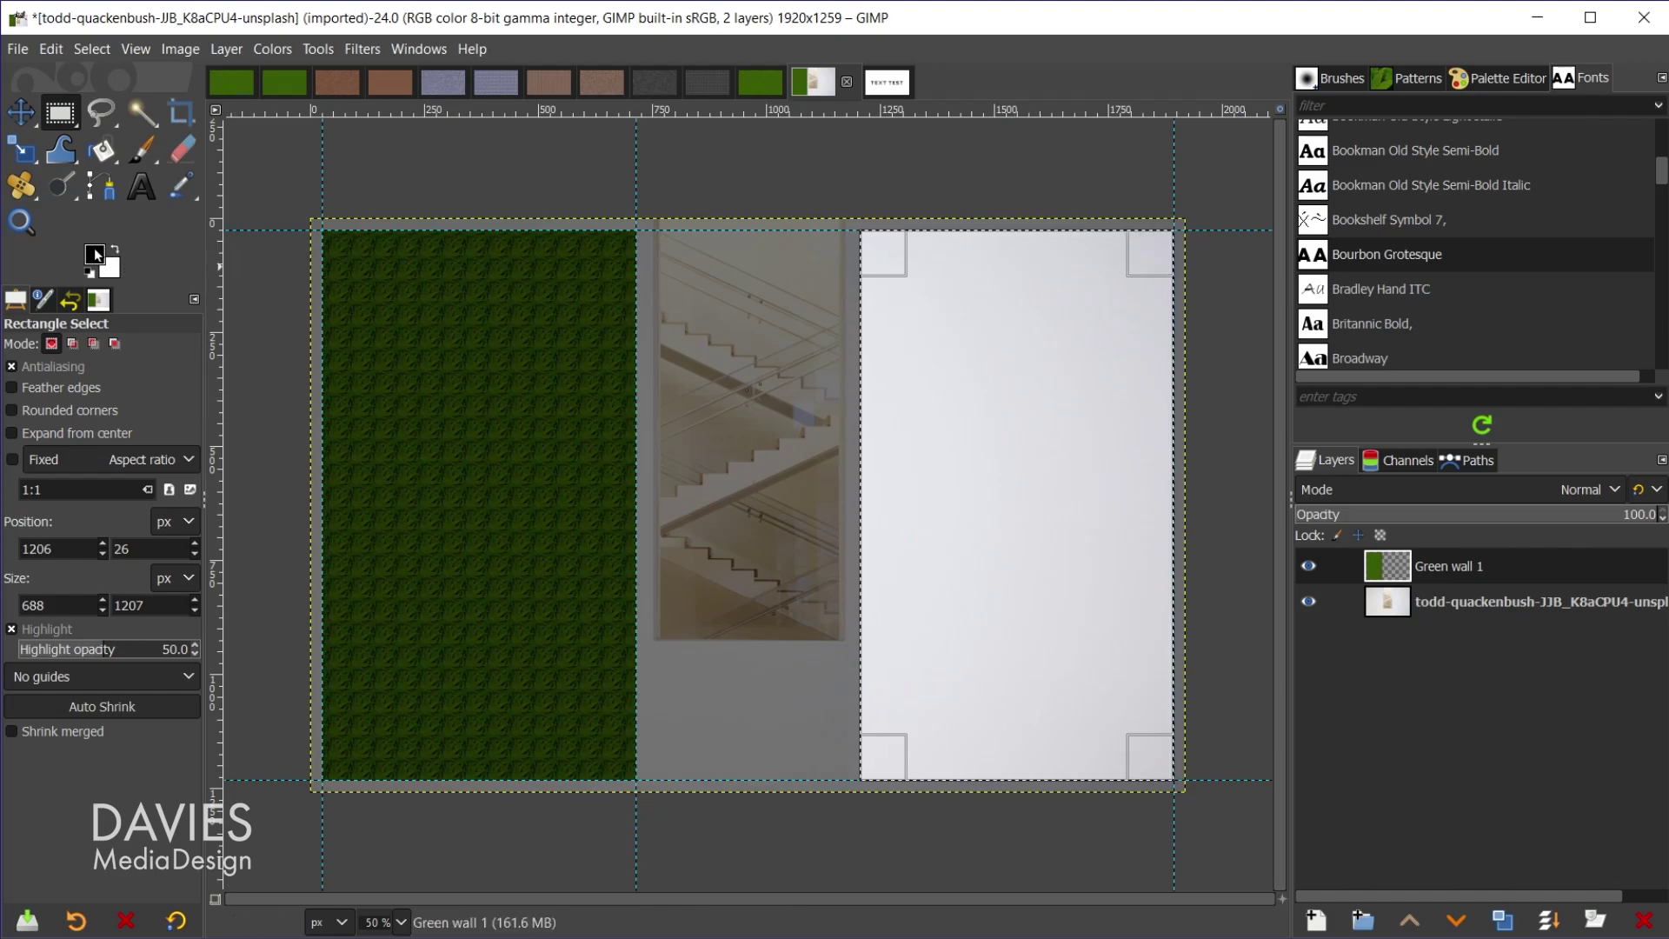
# - Fill the right wall selection with black, seamless-fill it with Maple Leaves, and deselect
pyautogui.moveTo(95, 254); pyautogui.dragTo(1054, 413)
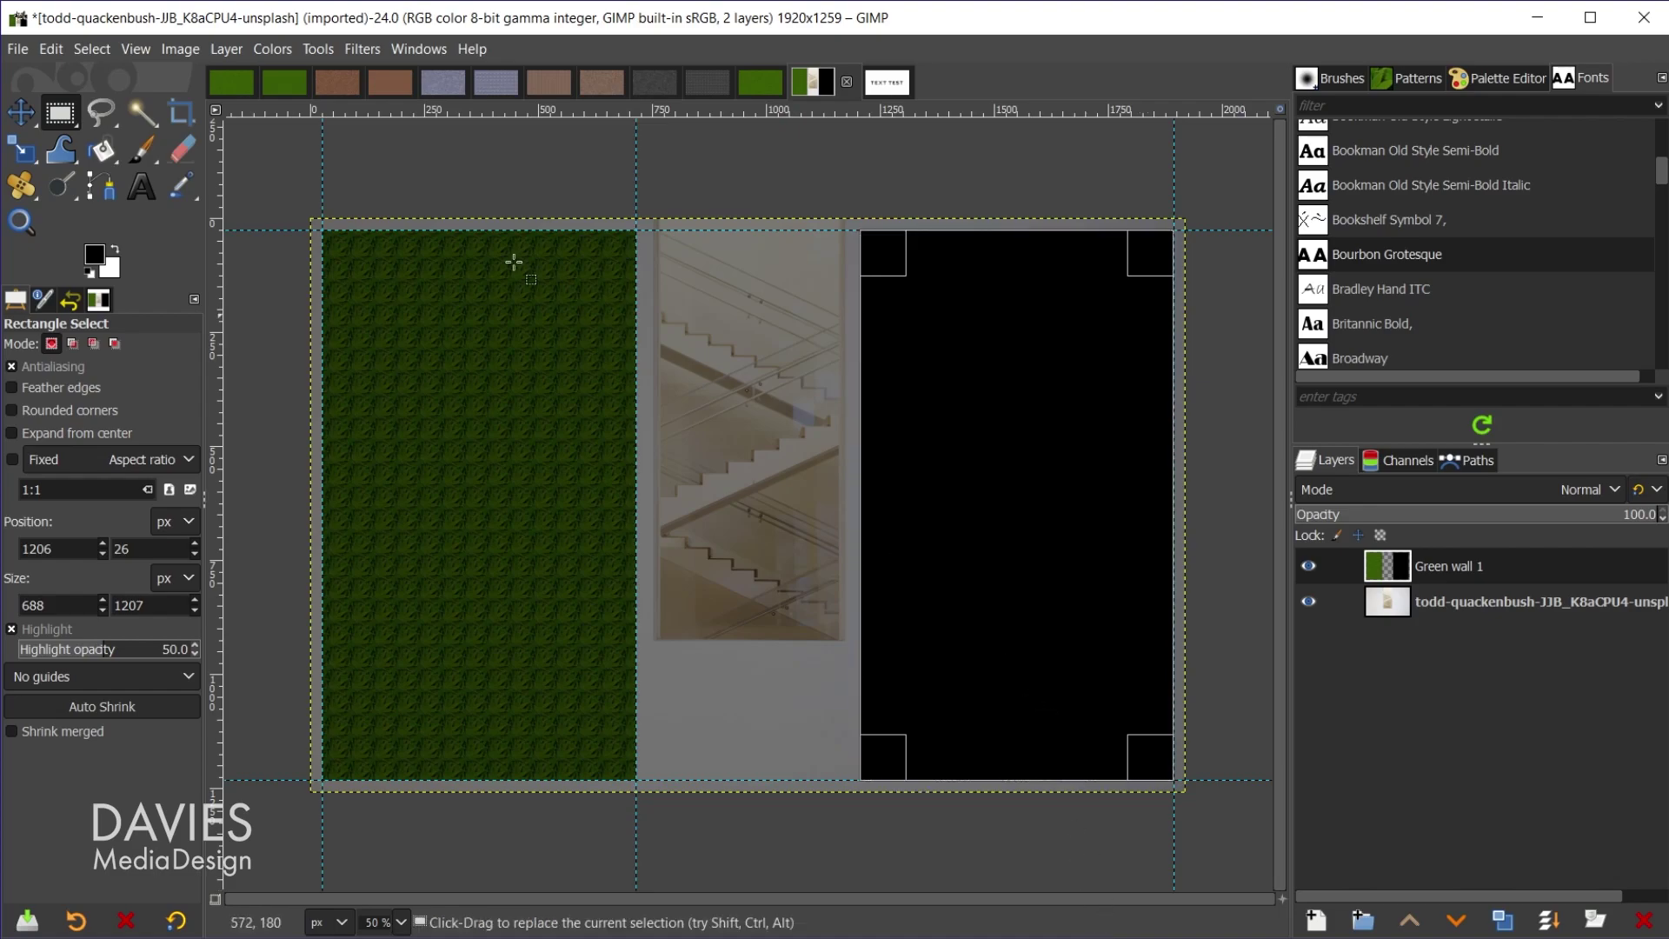
pyautogui.click(54, 45)
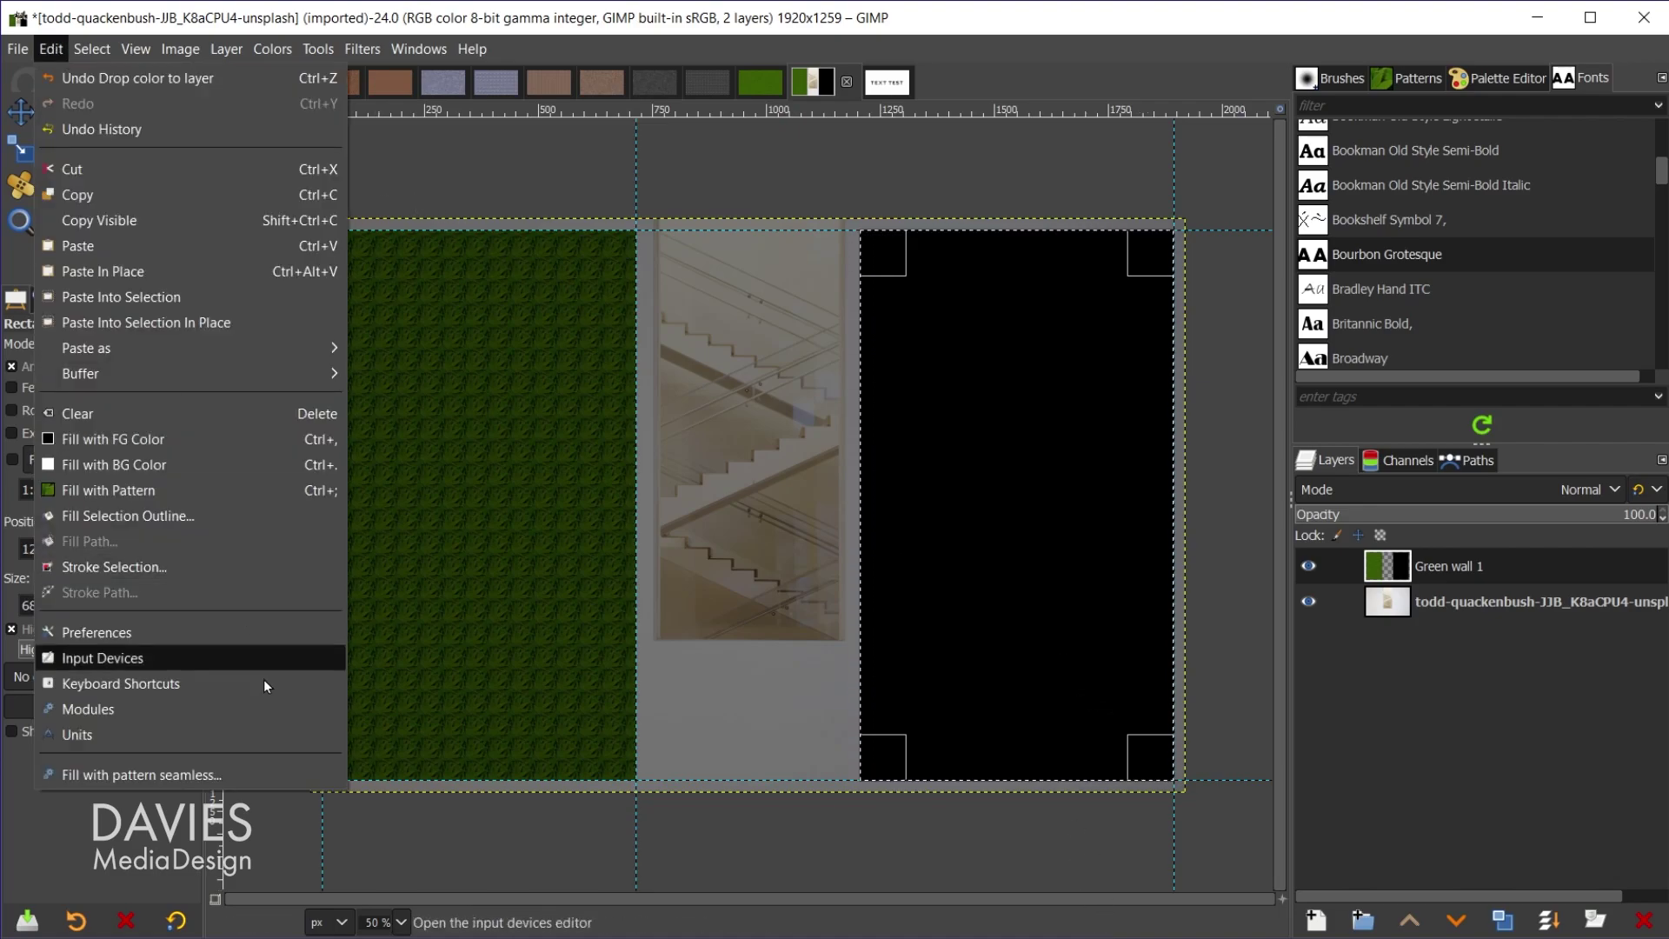
pyautogui.click(217, 774)
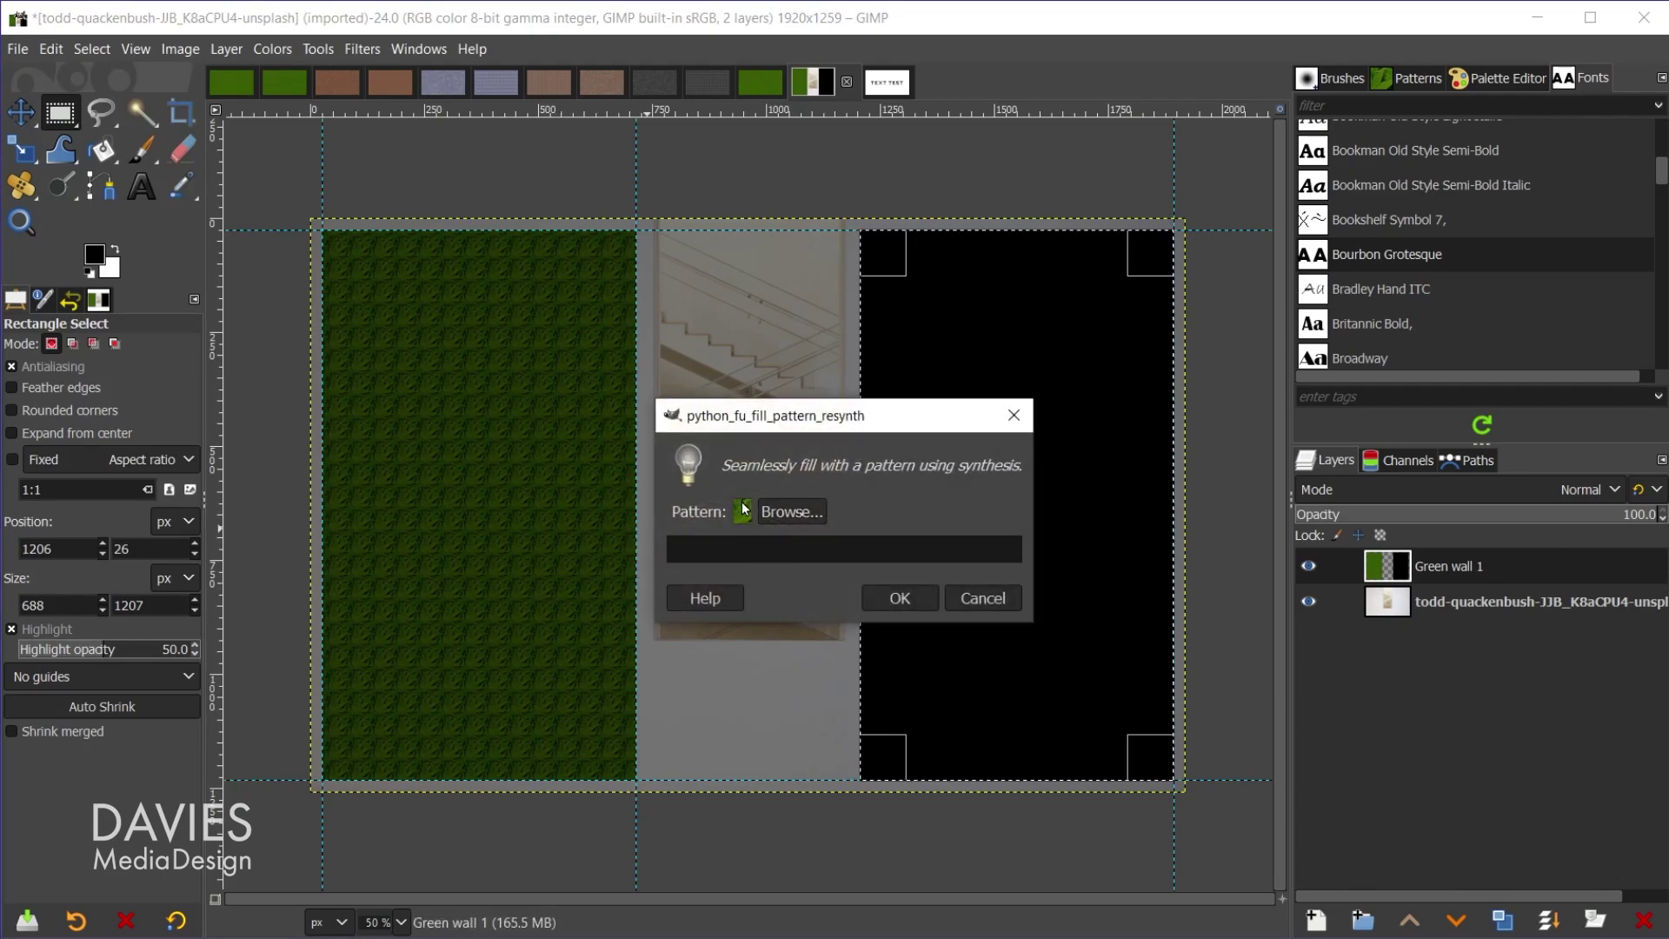
pyautogui.click(913, 599)
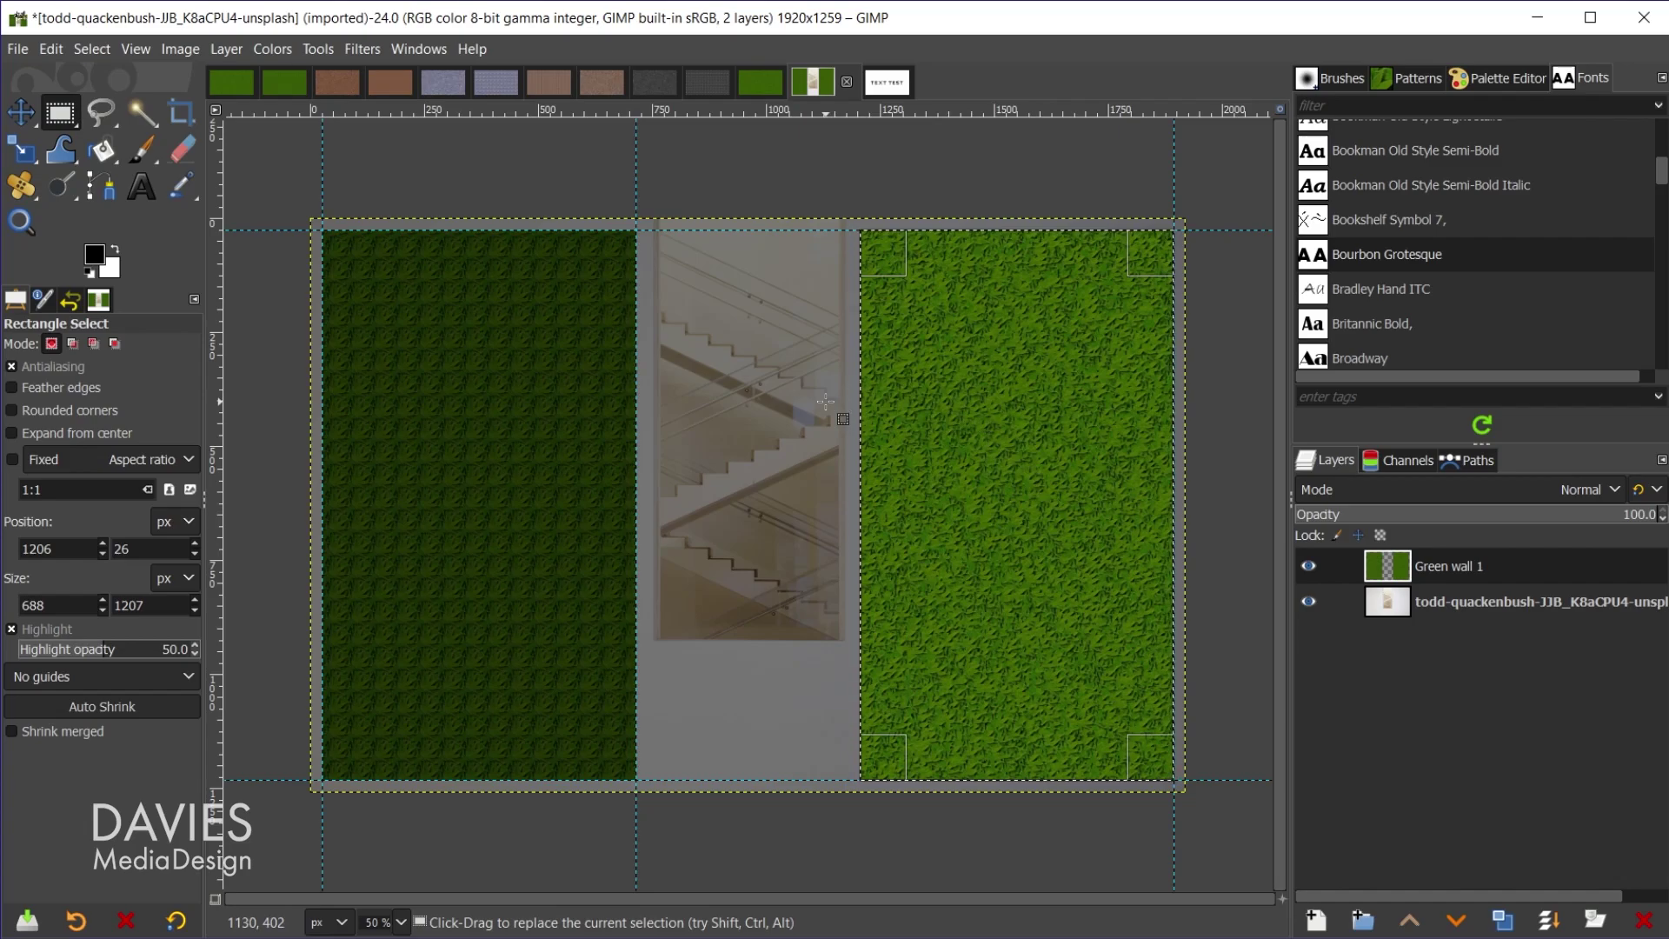
pyautogui.hotkey('ctrl', 'shift', 'a')
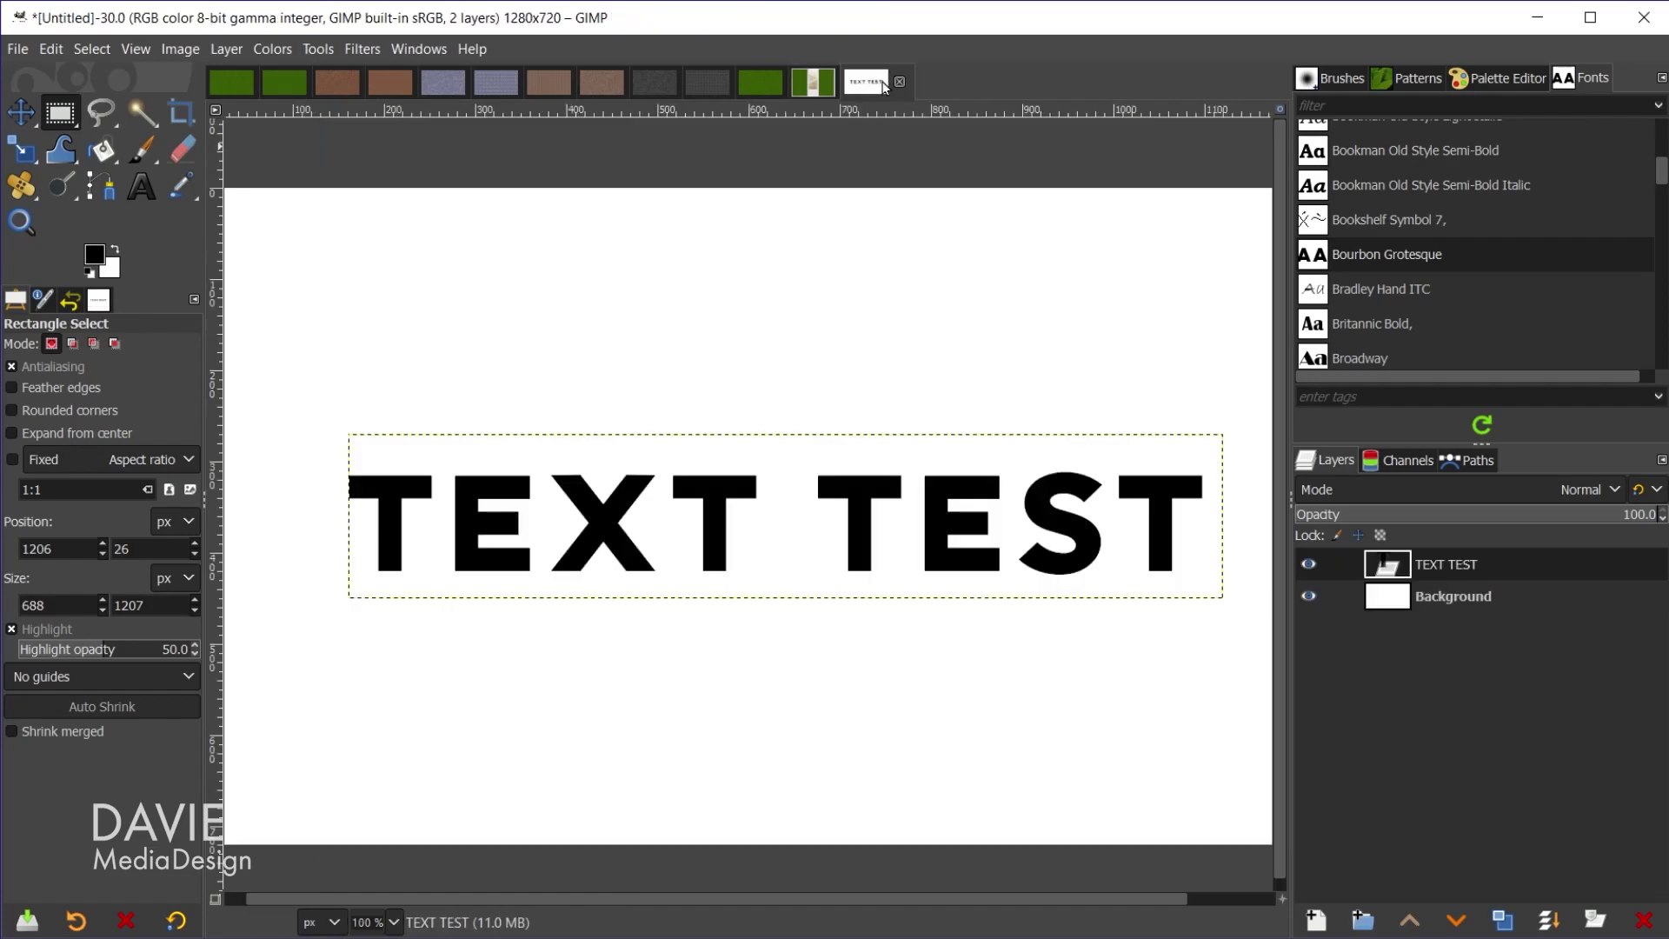
# - On the TEXT TEST image, set the seamless pattern fill to 'Wood of some sort'
pyautogui.click(887, 82)
pyautogui.click(47, 54)
pyautogui.click(220, 768)
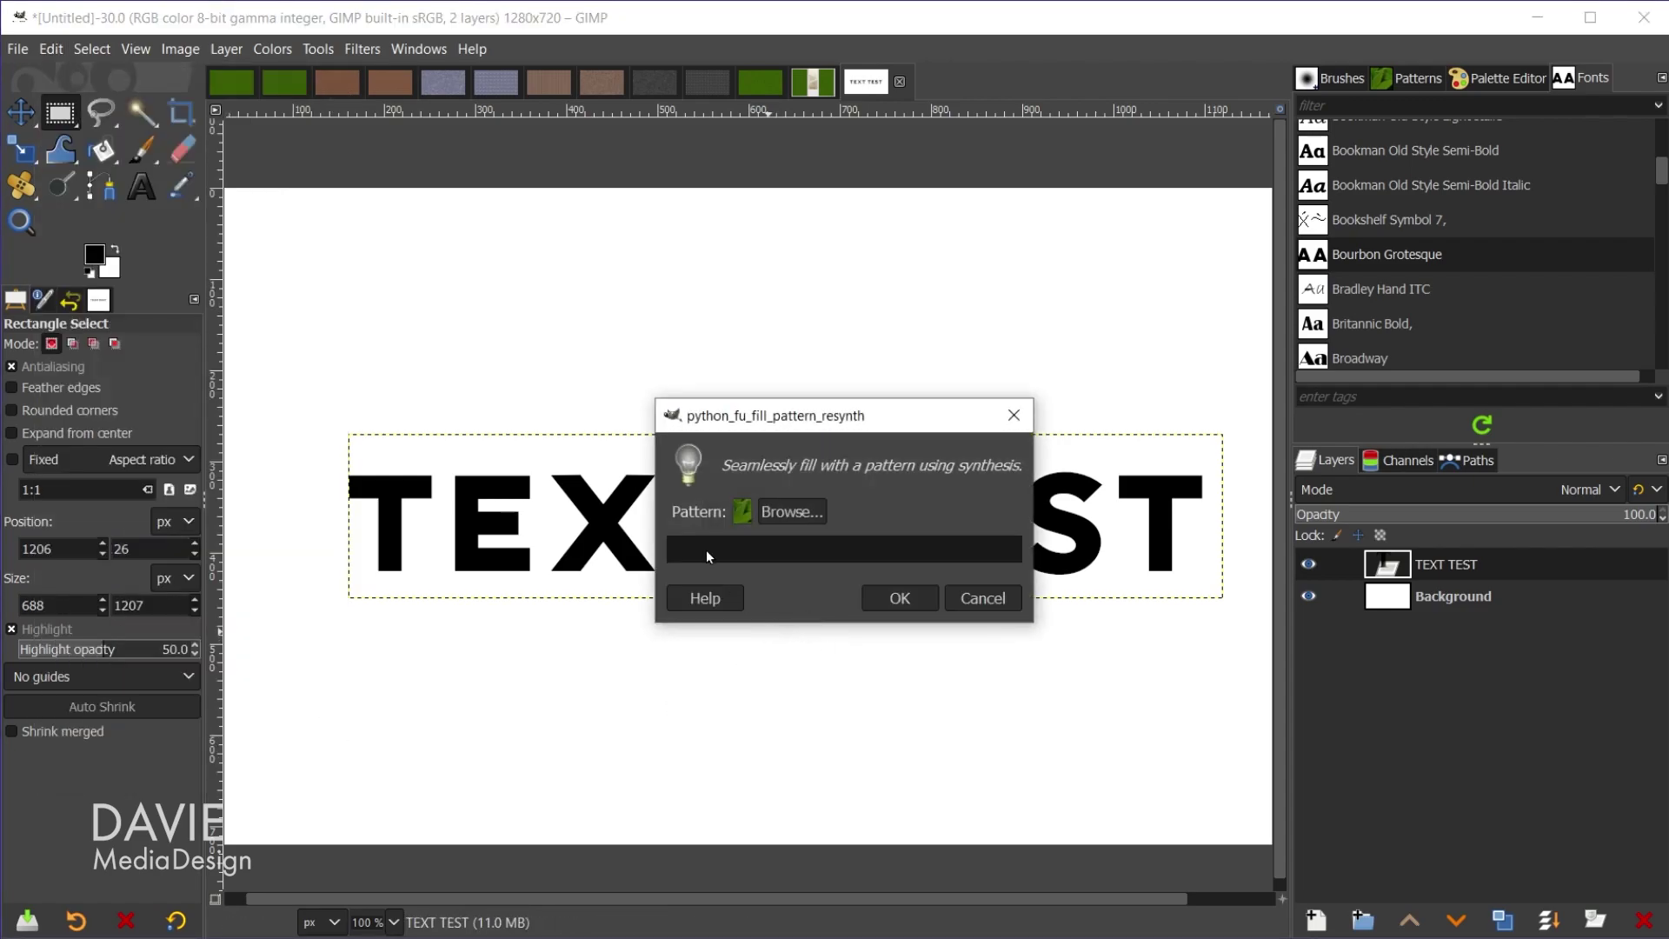
pyautogui.click(768, 515)
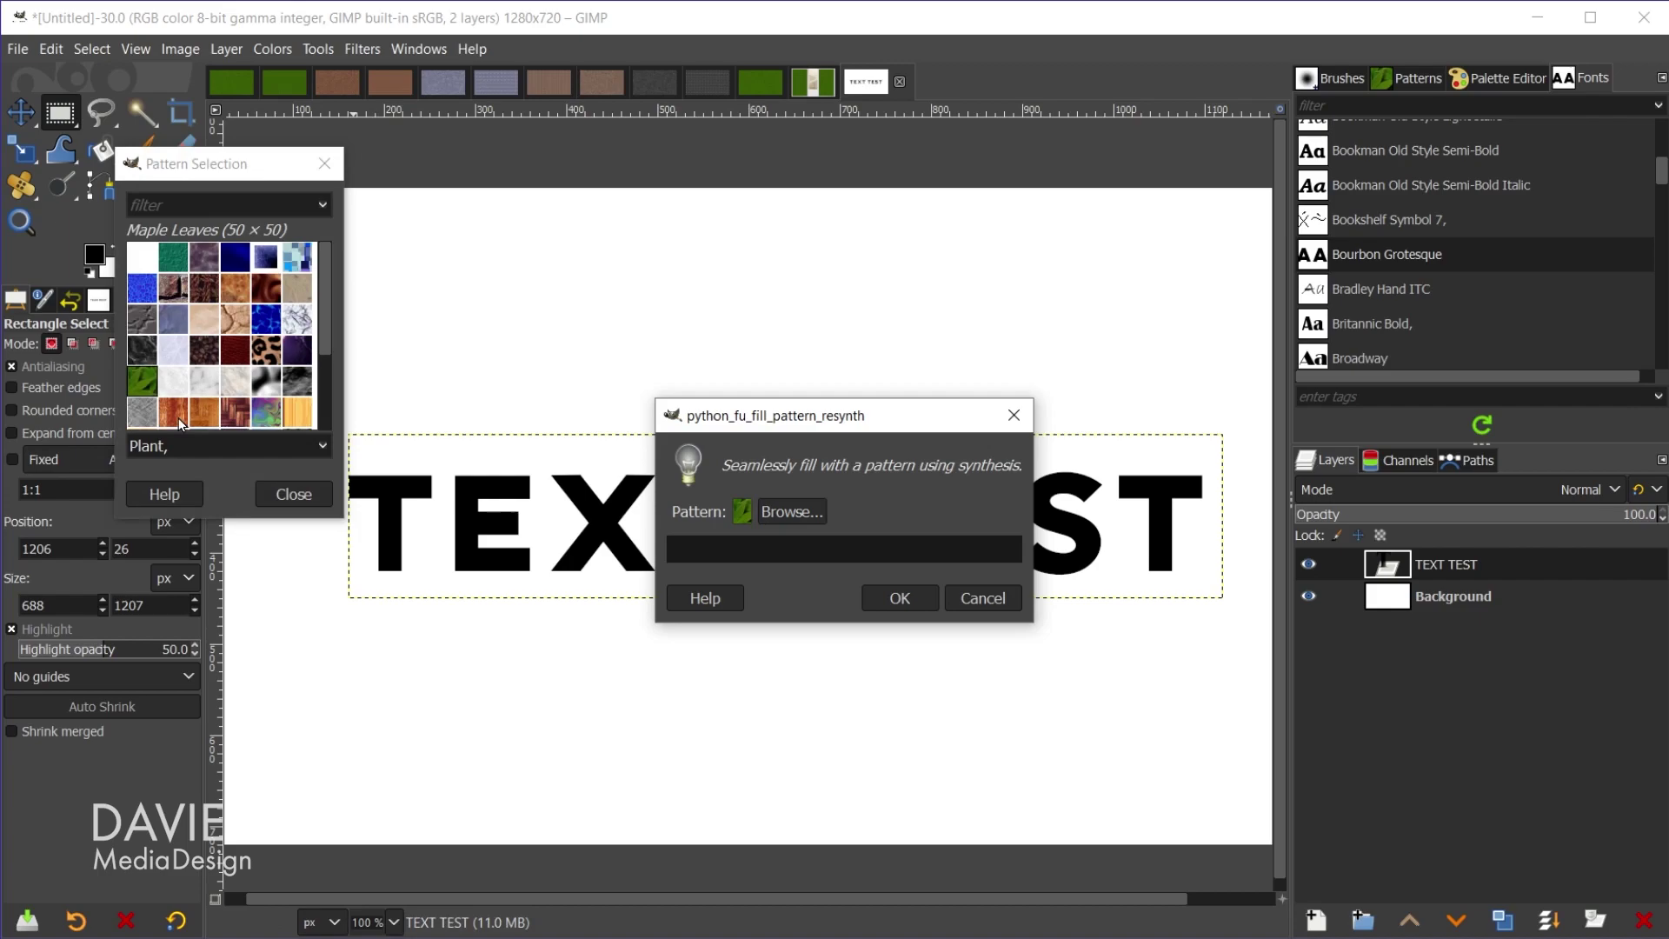
pyautogui.scroll(-2, 258, 362)
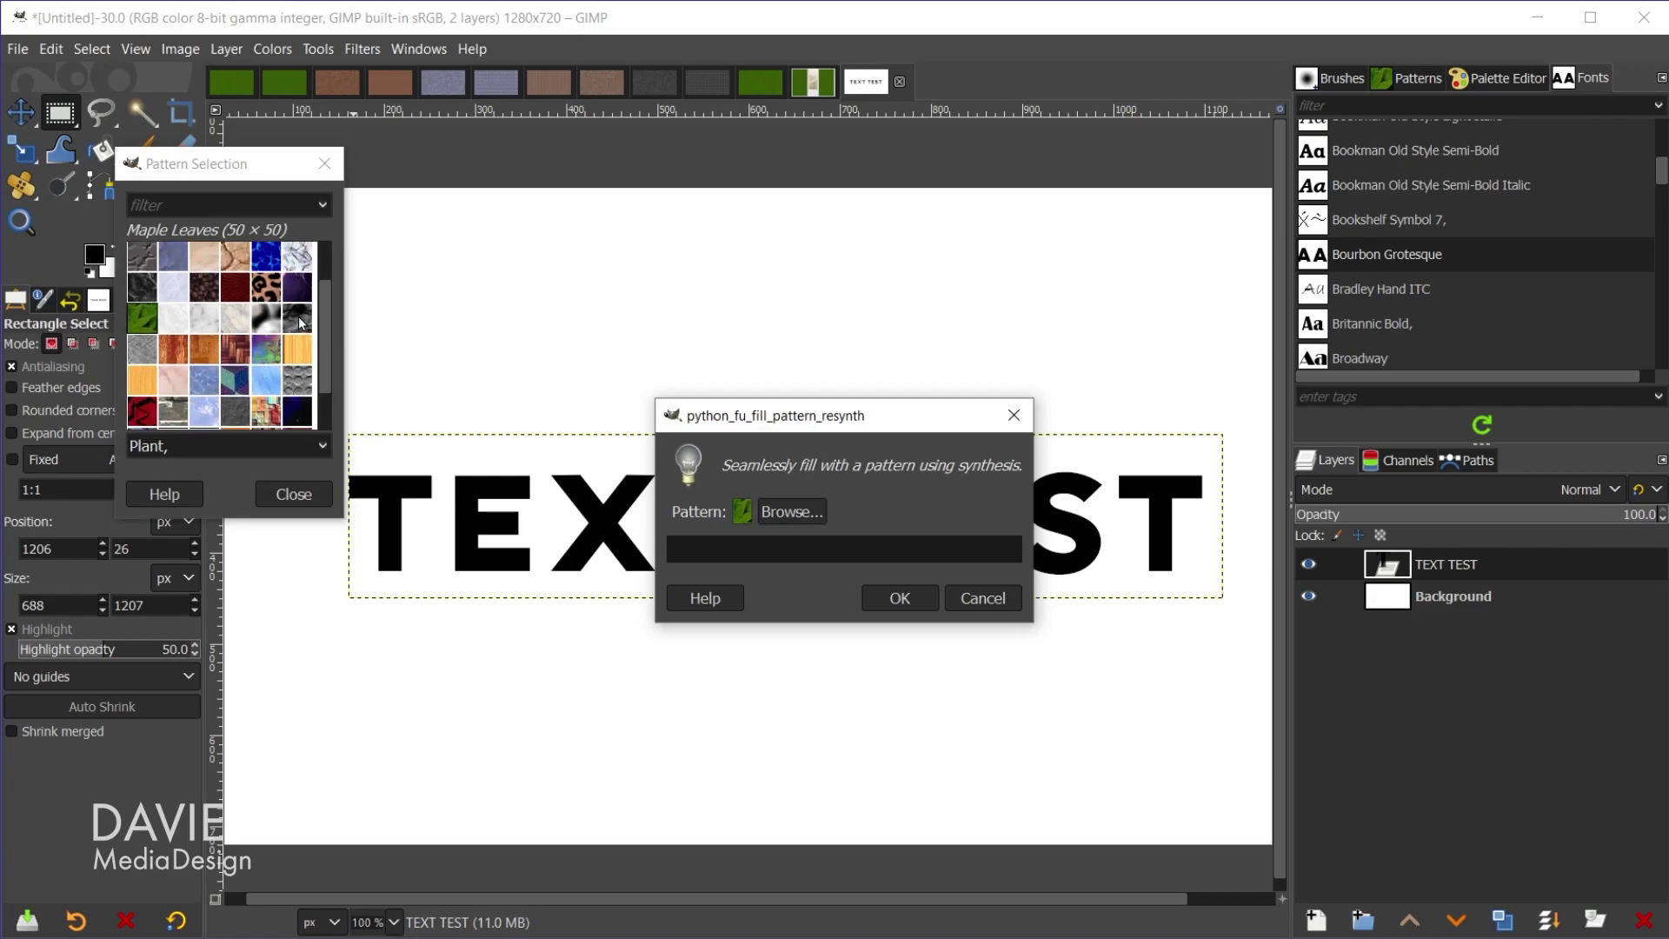
pyautogui.scroll(-2, 300, 323)
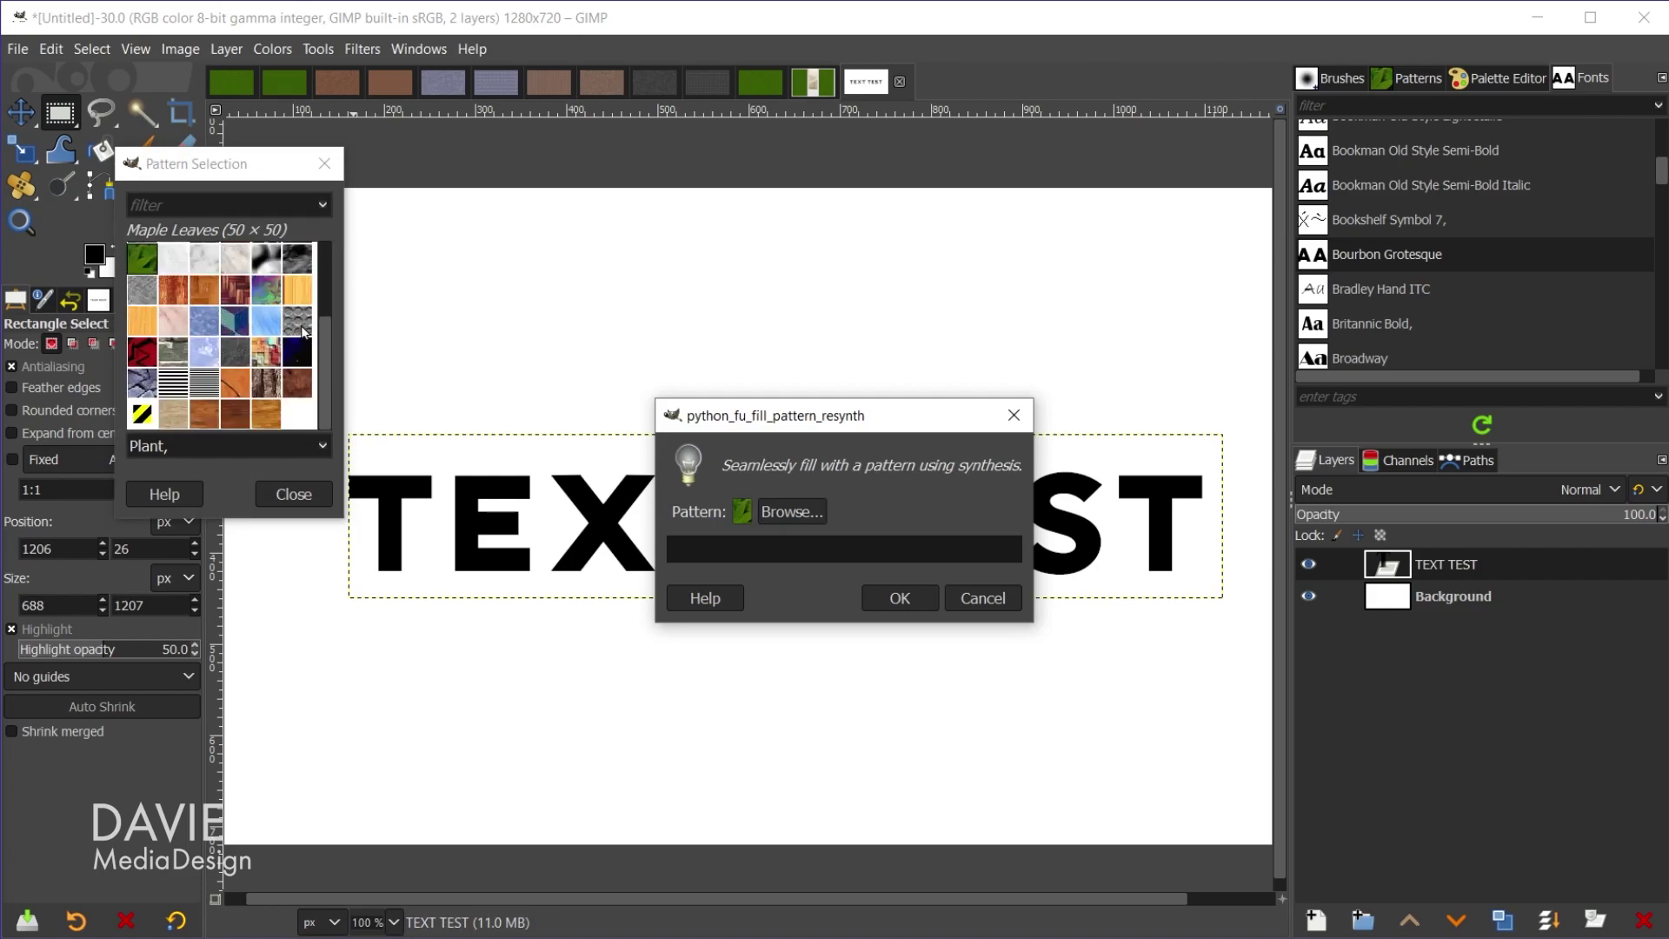
pyautogui.click(269, 423)
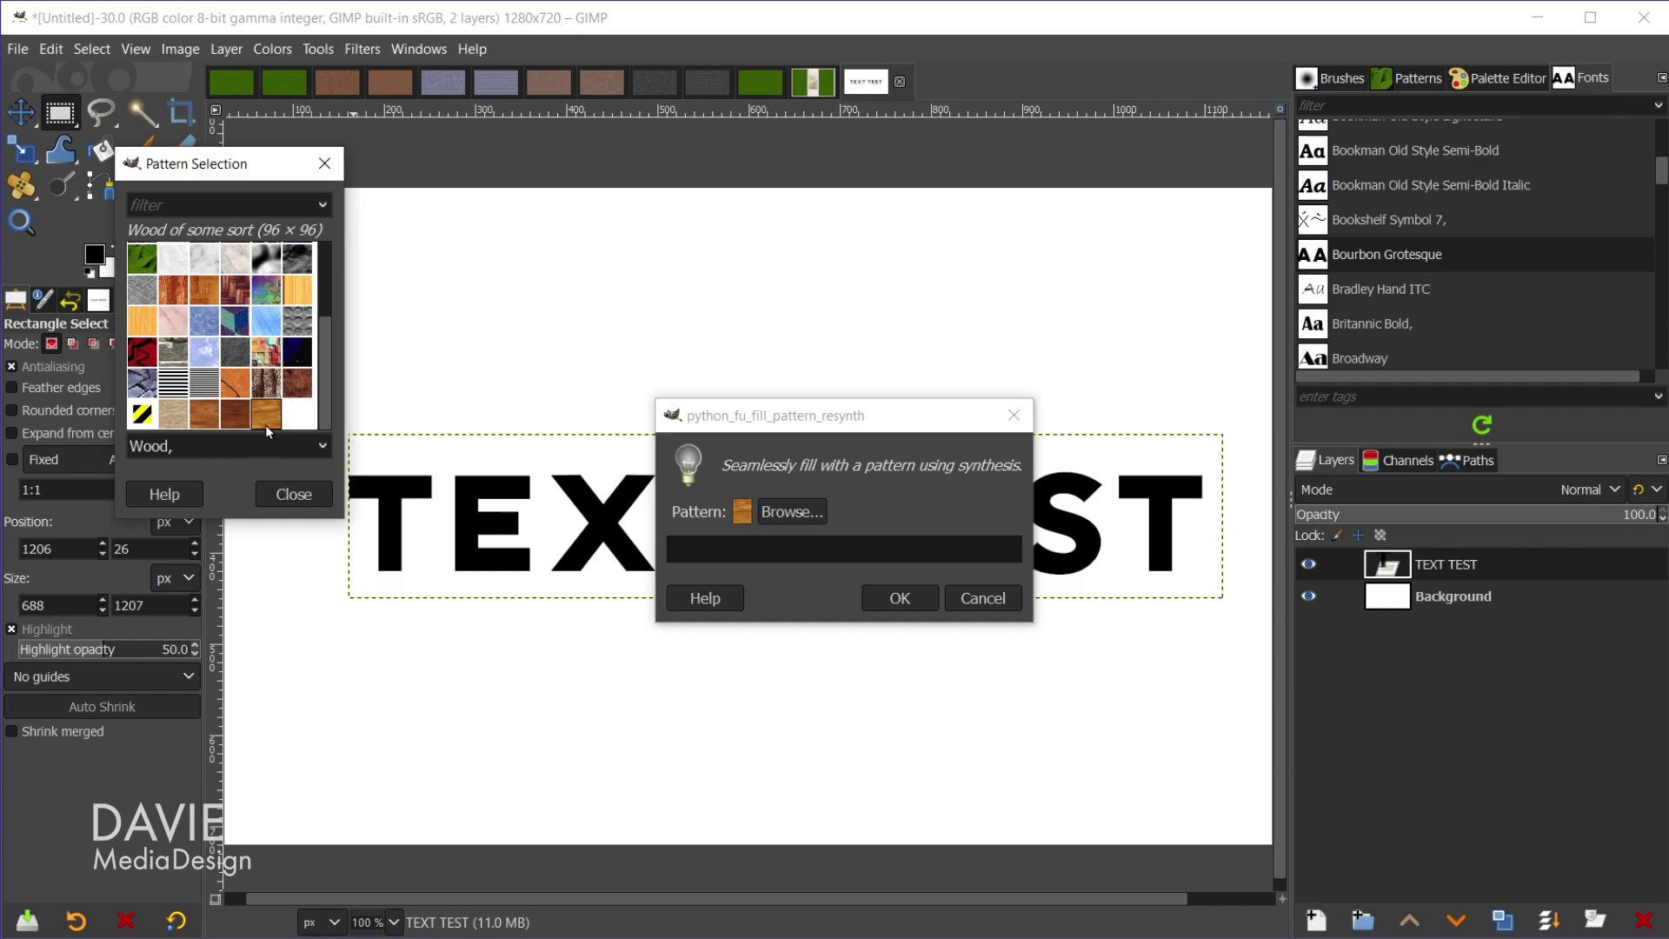
pyautogui.click(278, 492)
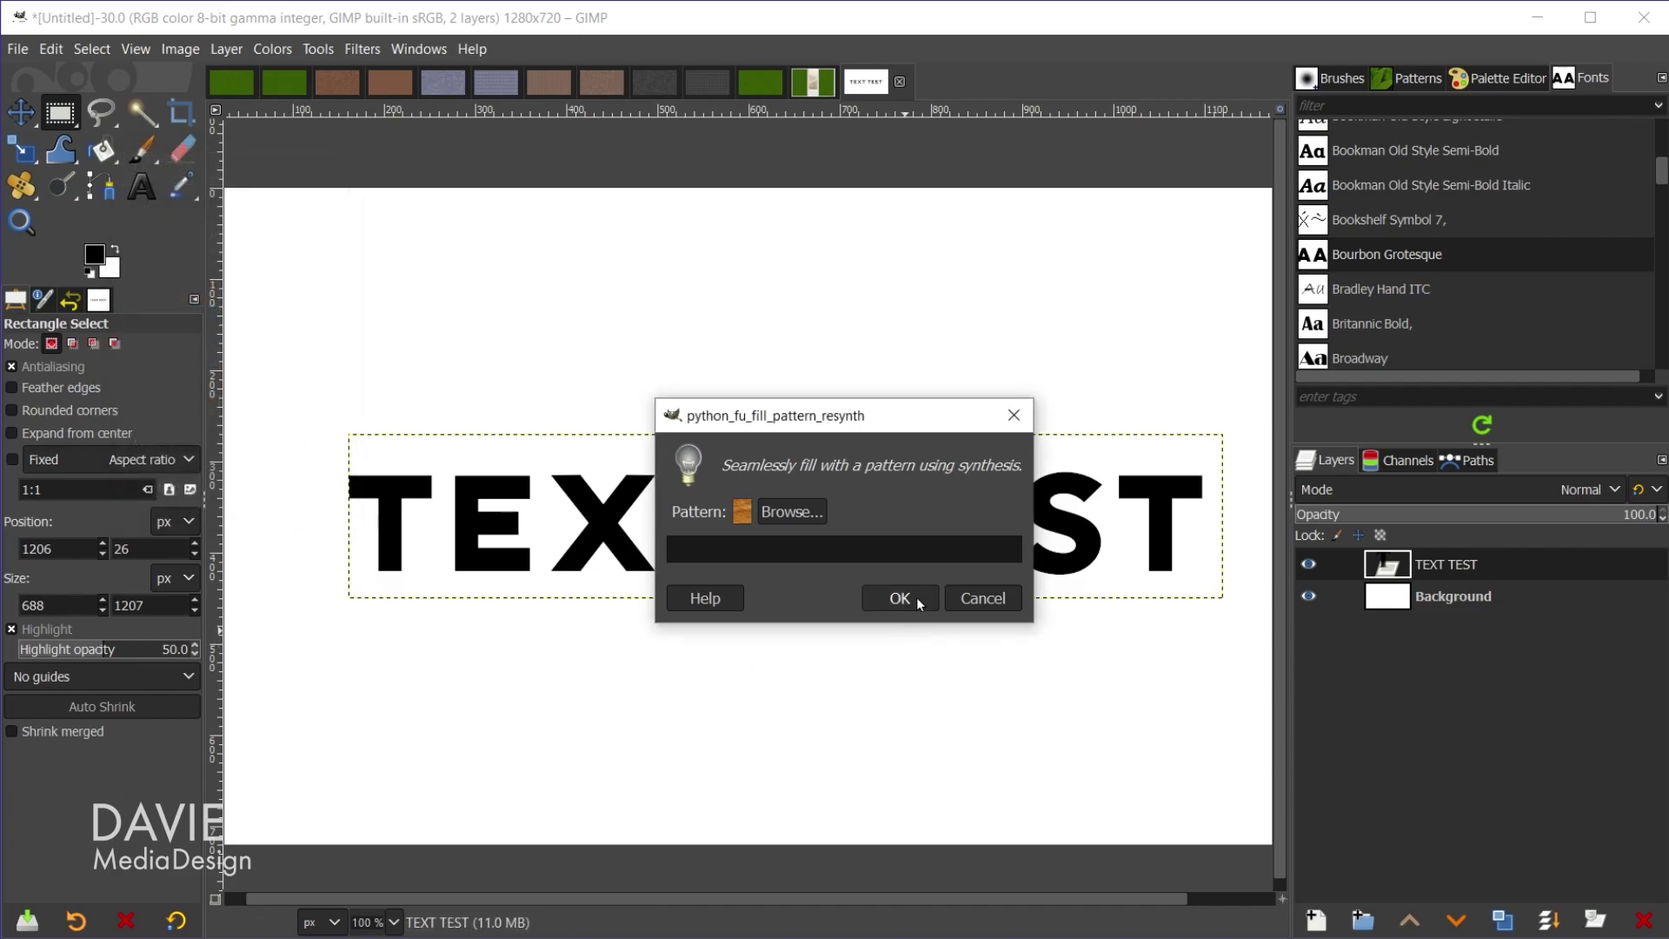